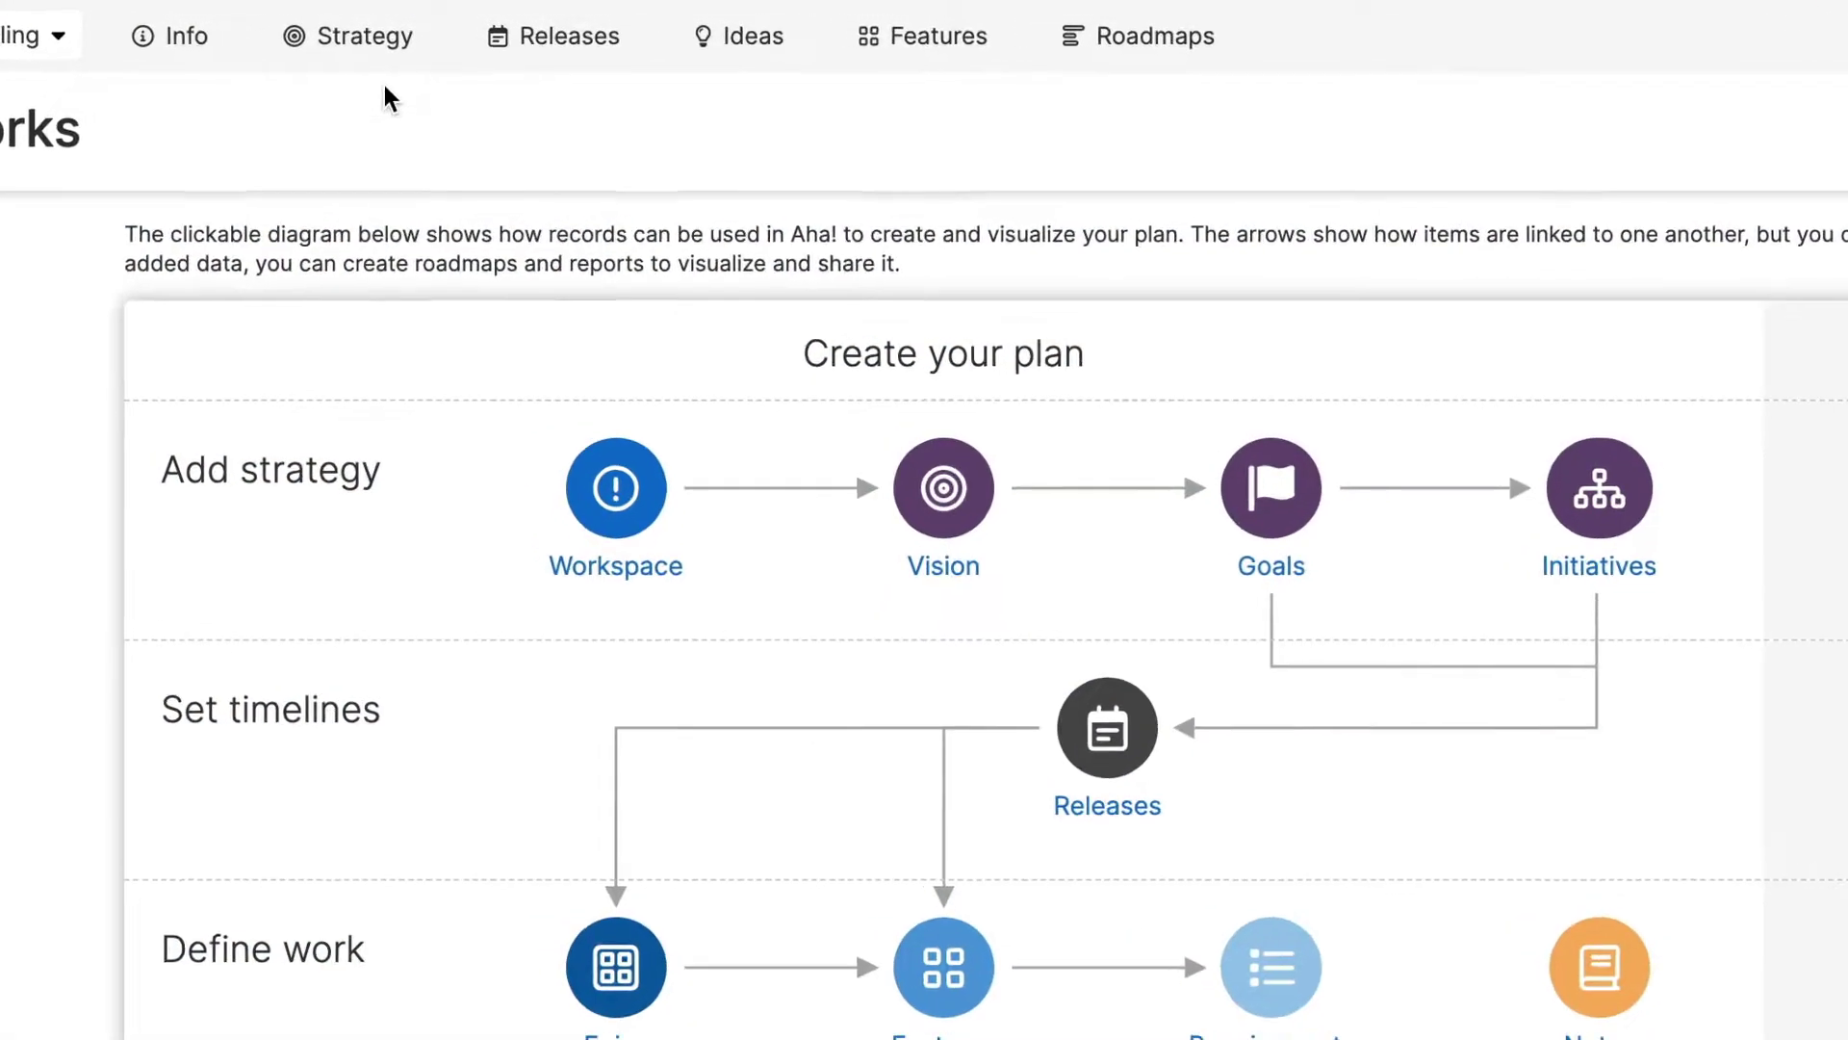
Look over the pages available in the Strategy menu
click(381, 31)
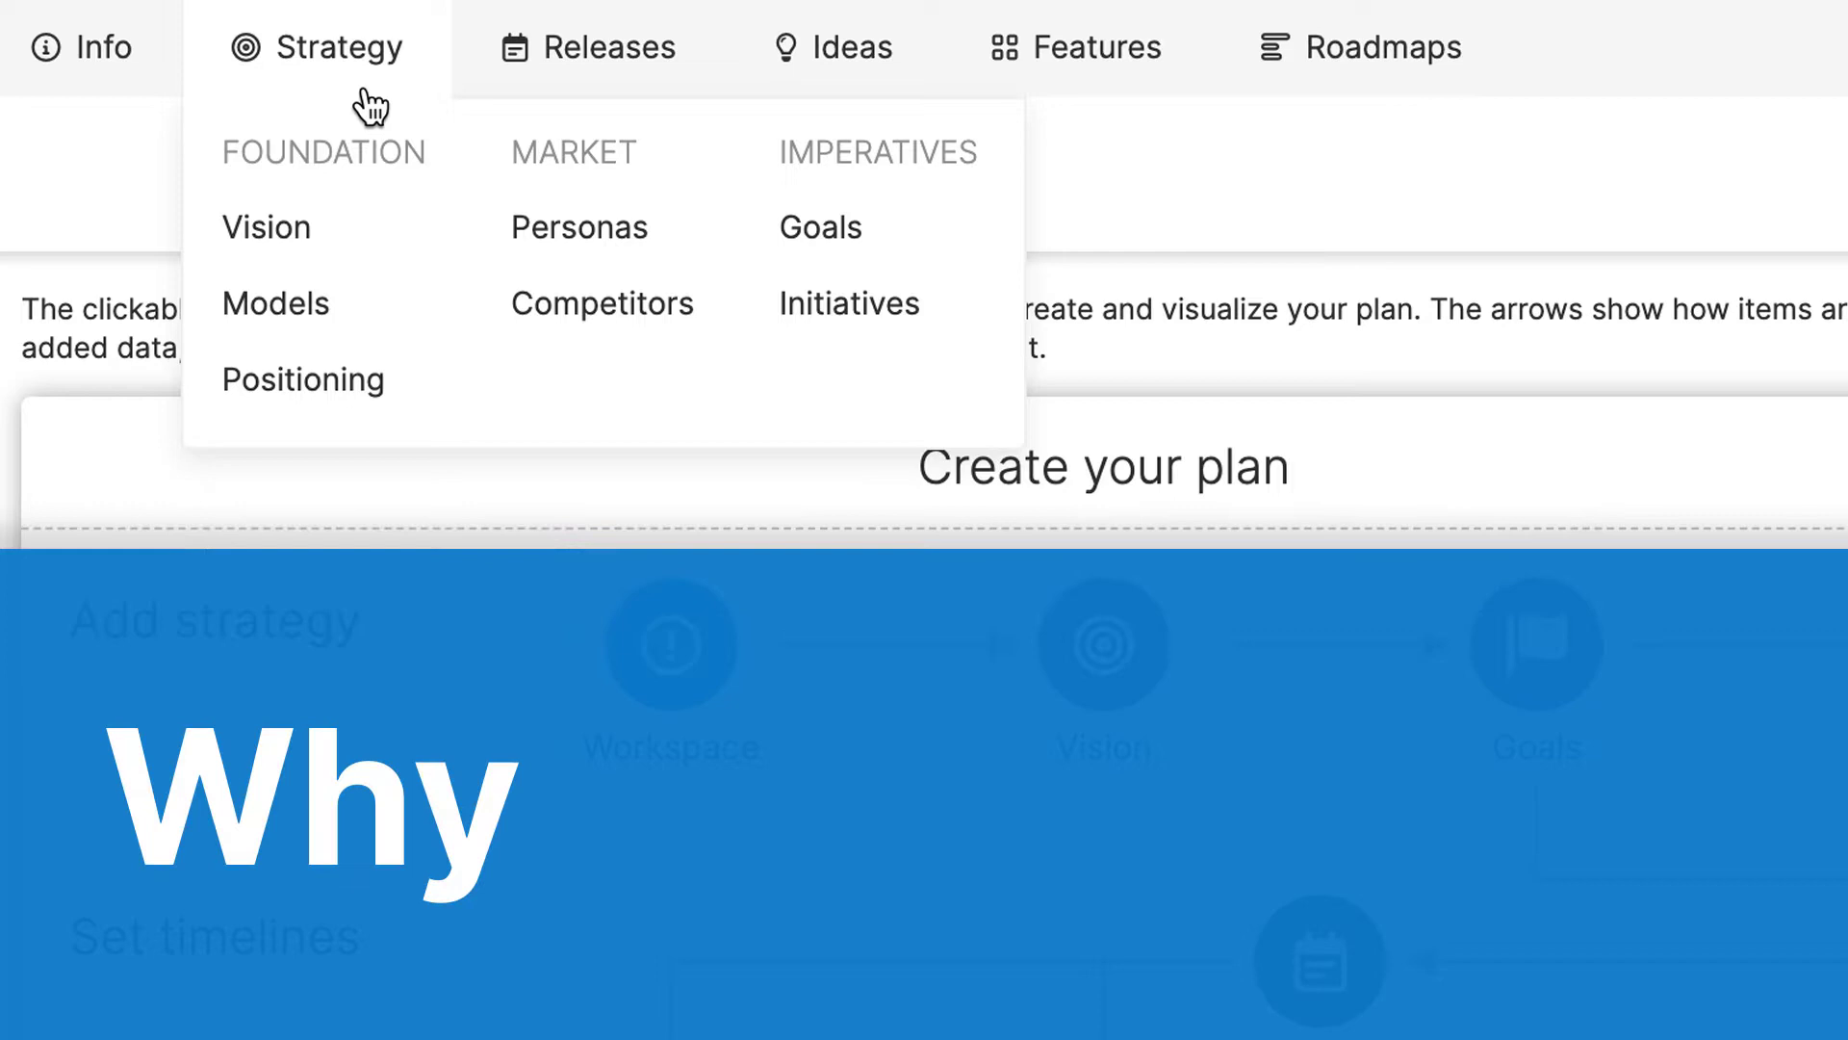
mouse_move(575, 99)
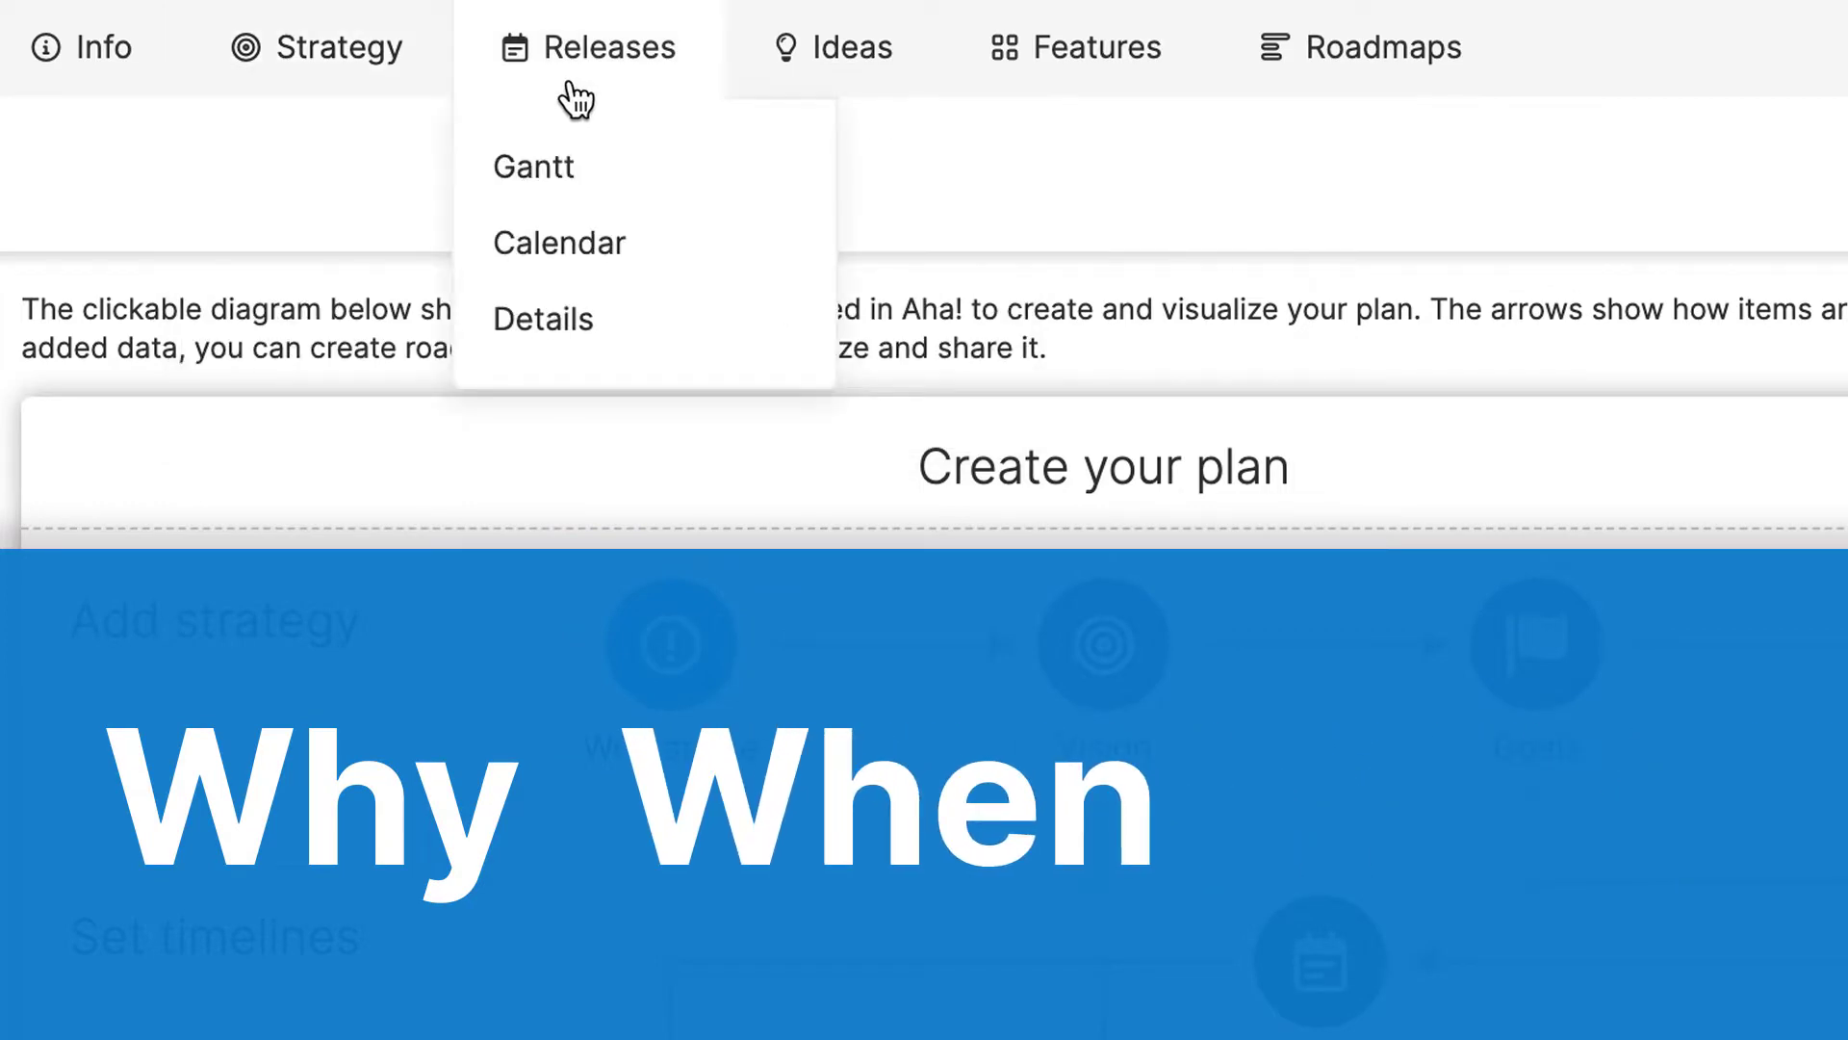
mouse_move(1047, 106)
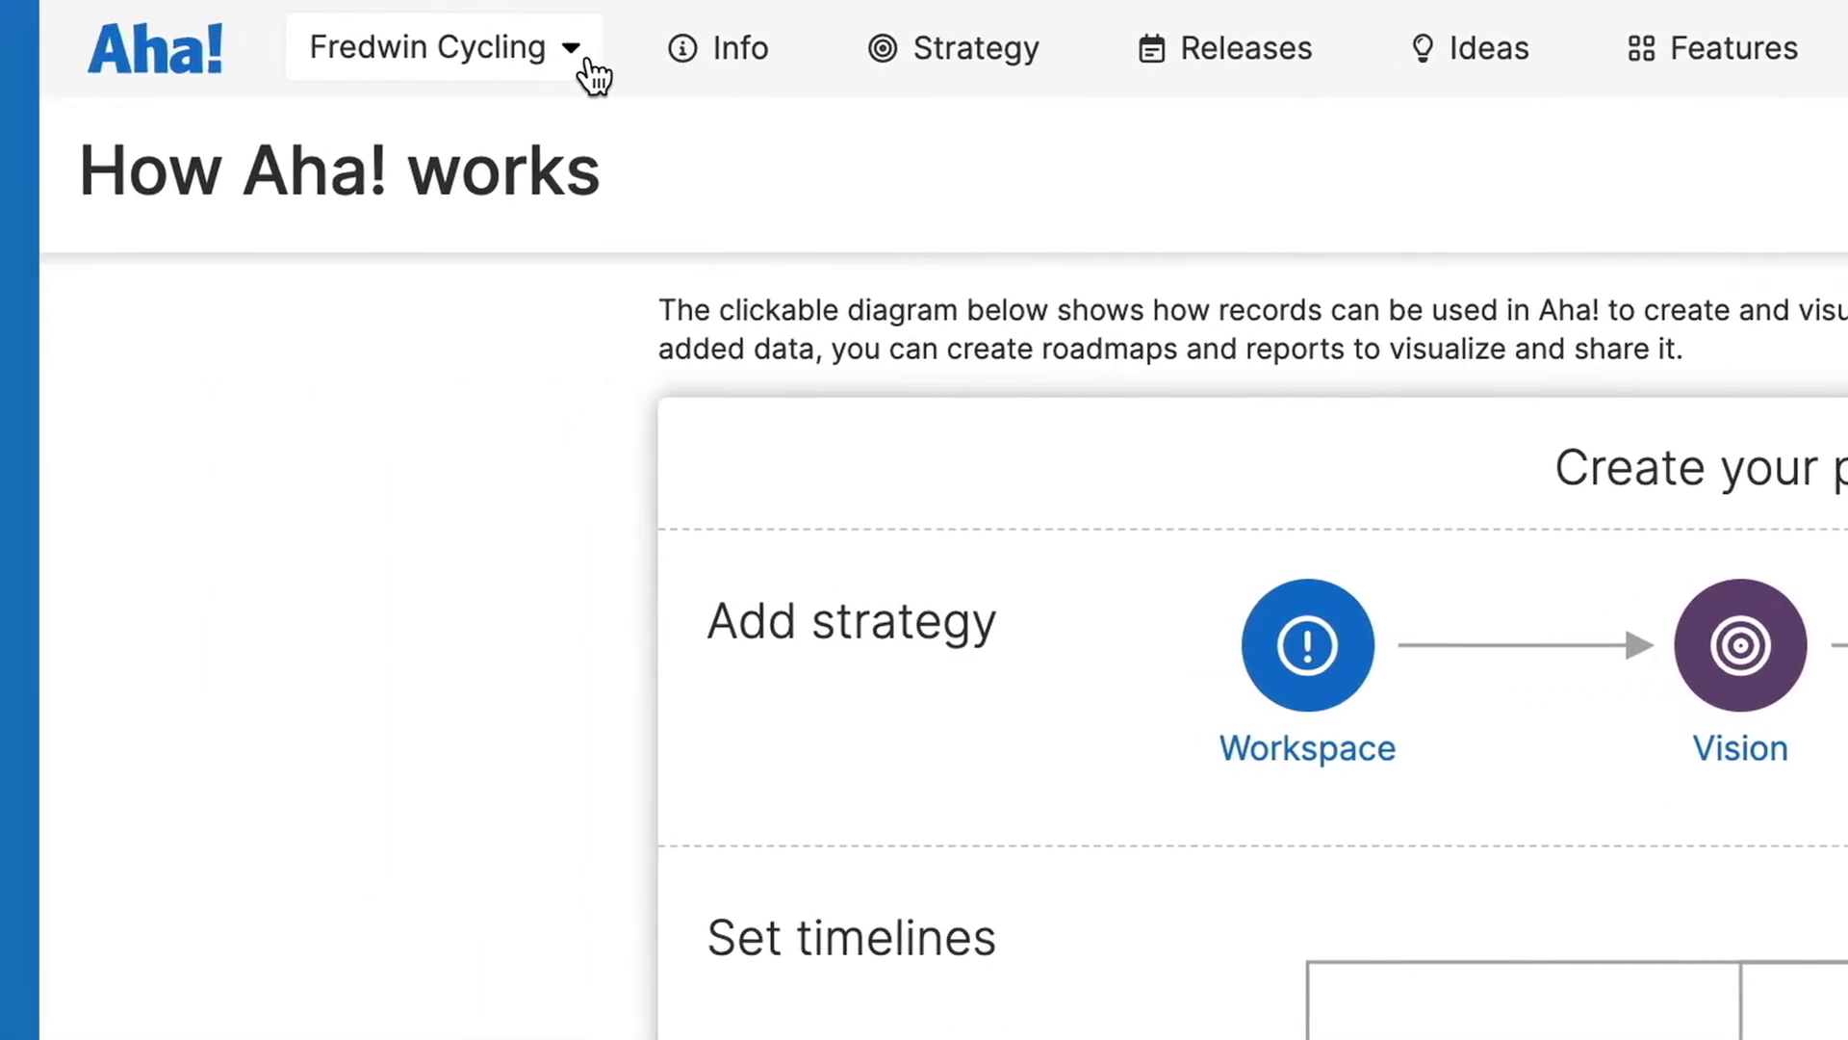
Start adding a new Product workspace, then cancel without creating it
click(759, 50)
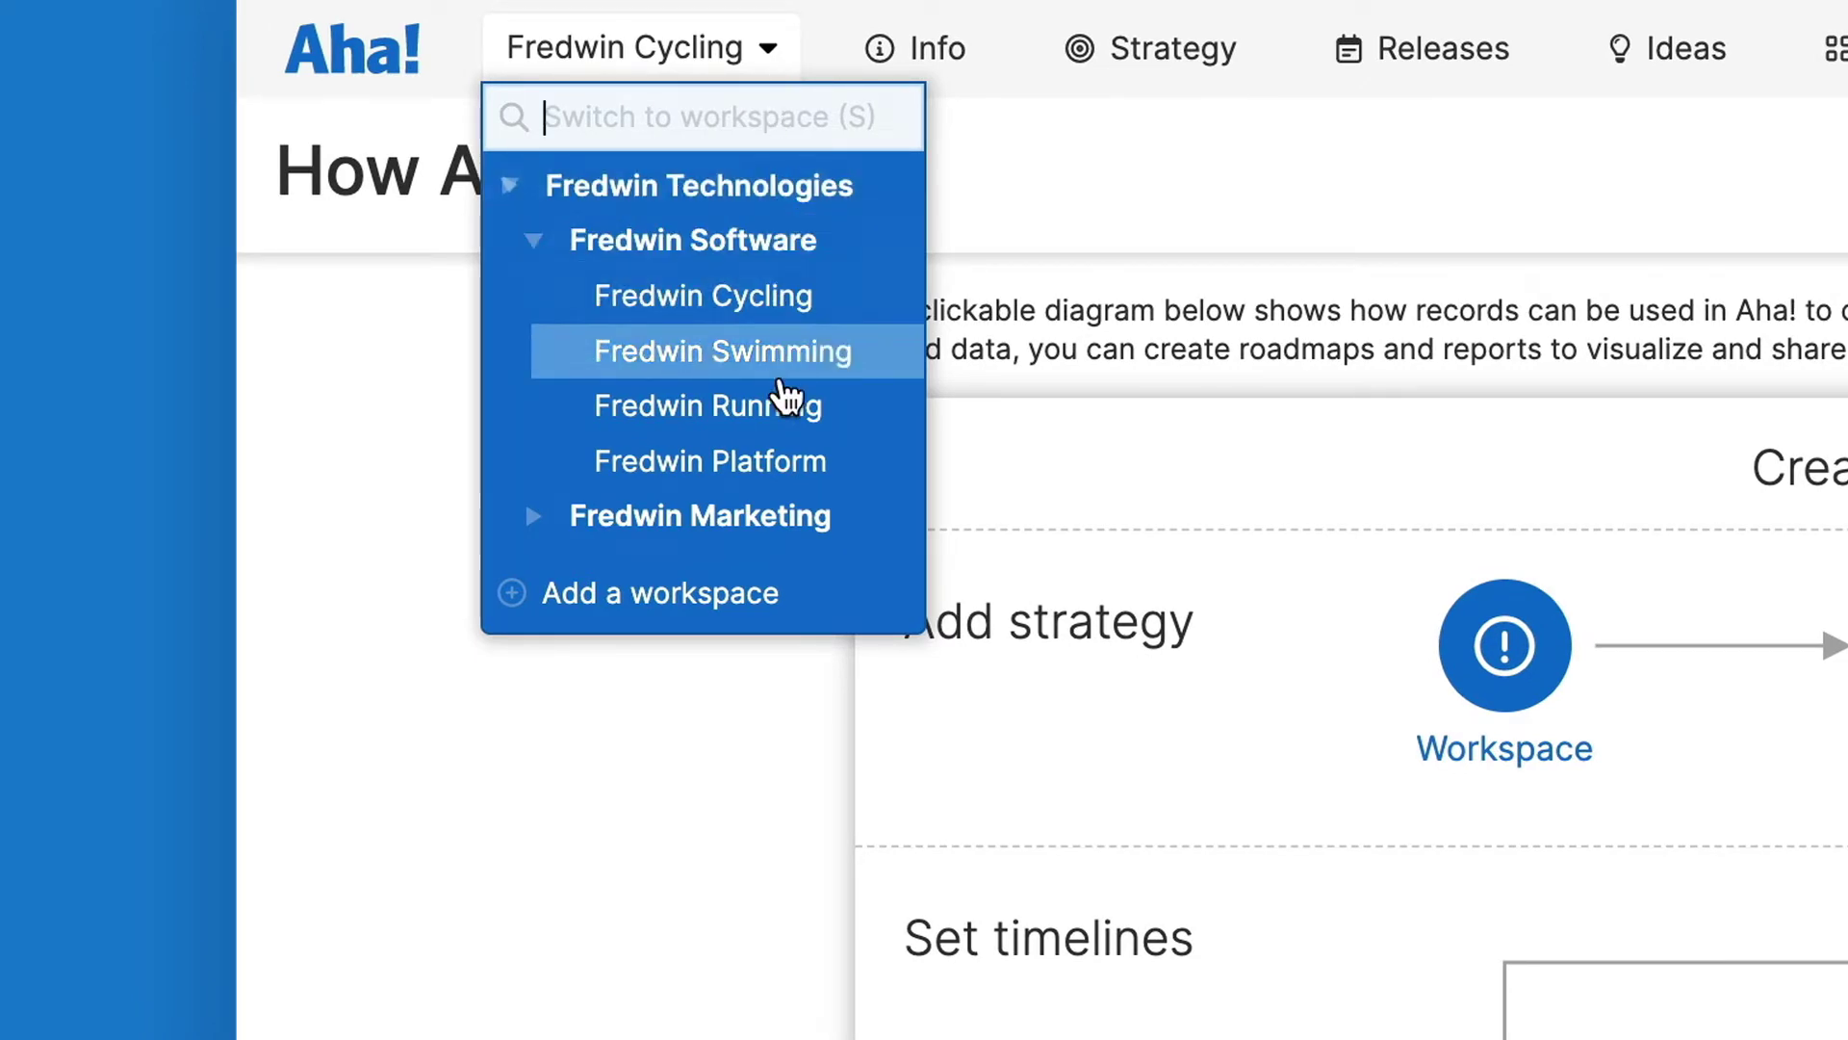
click(806, 599)
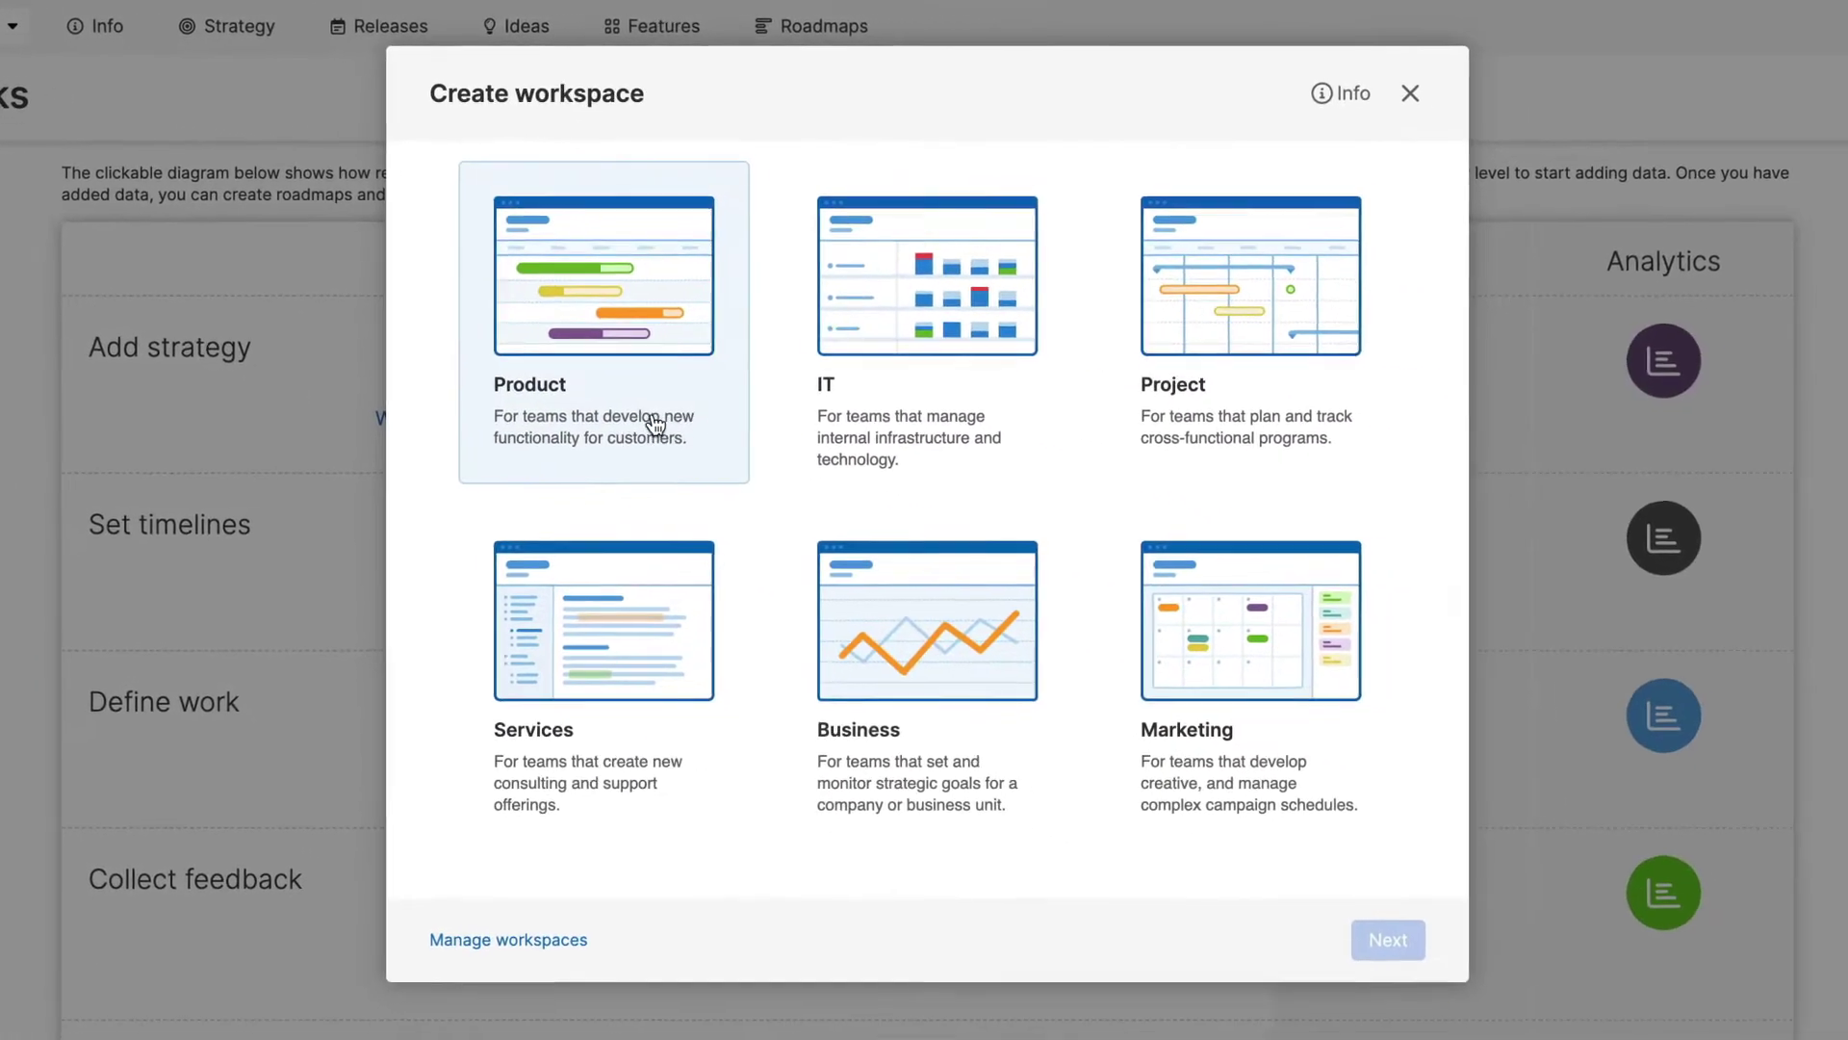
click(1042, 507)
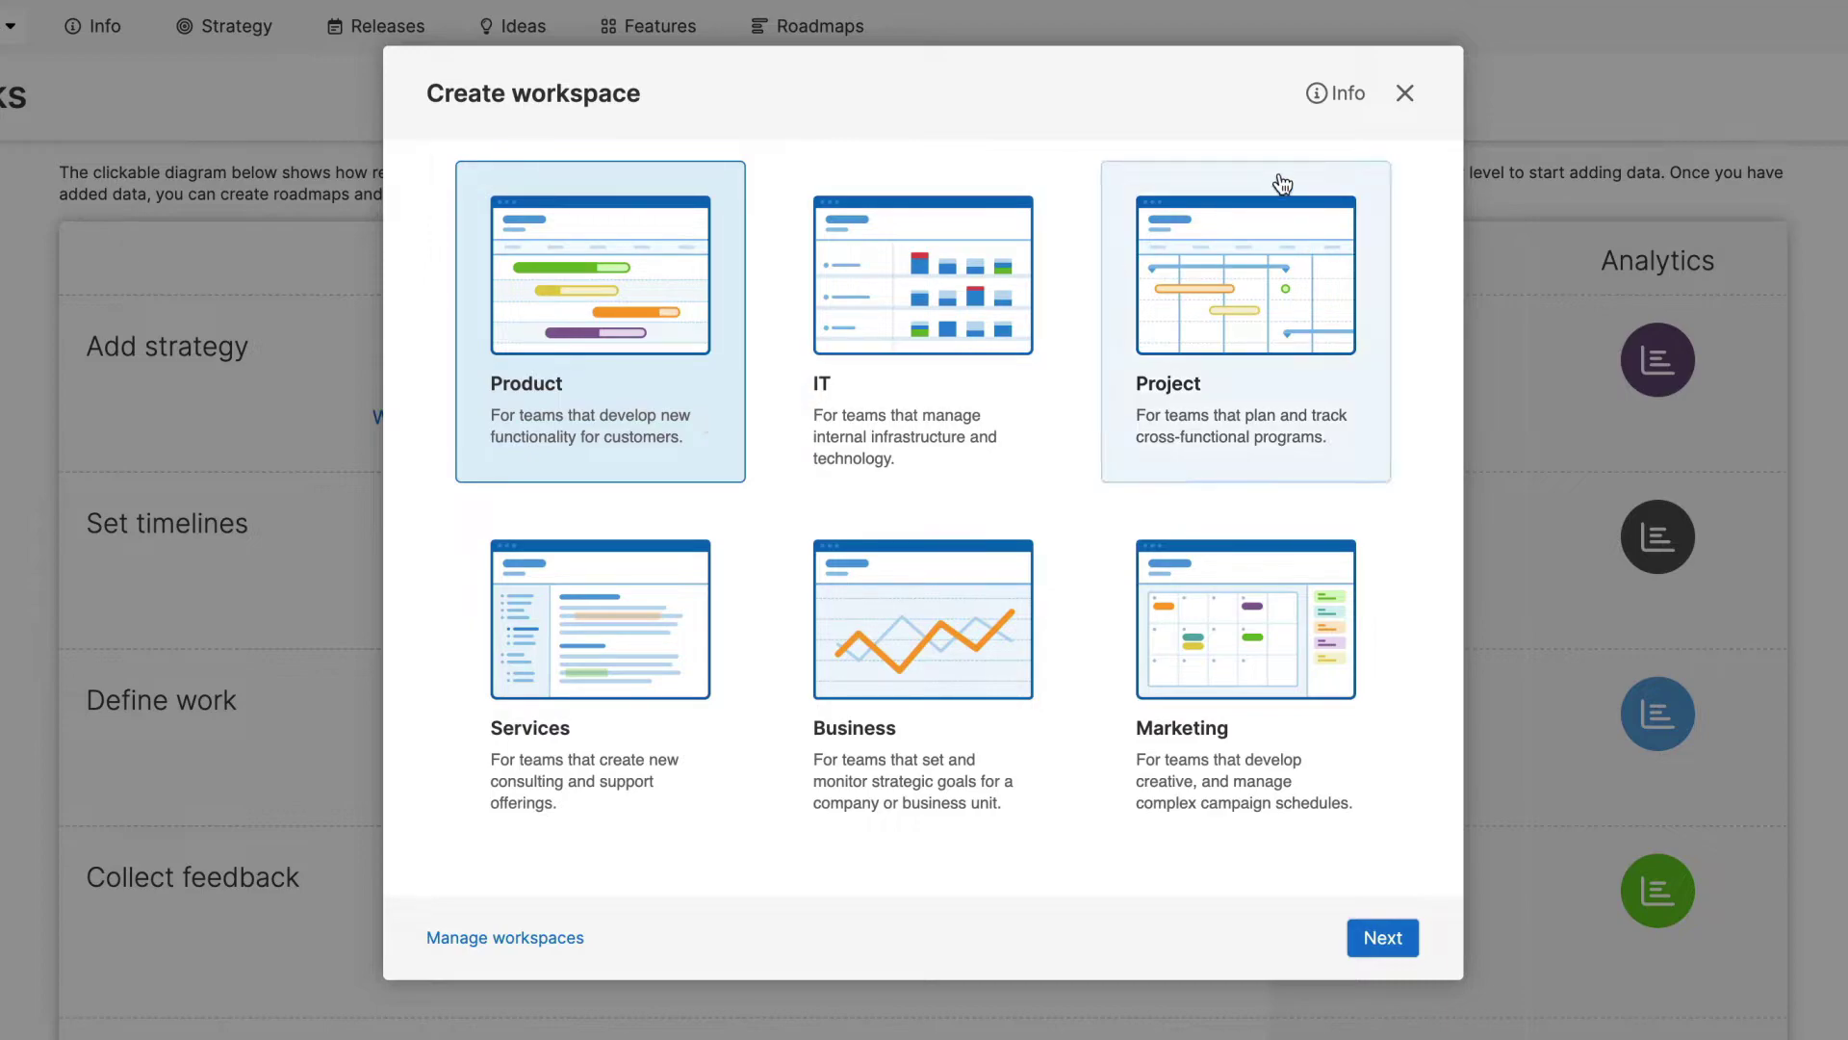
click(1405, 94)
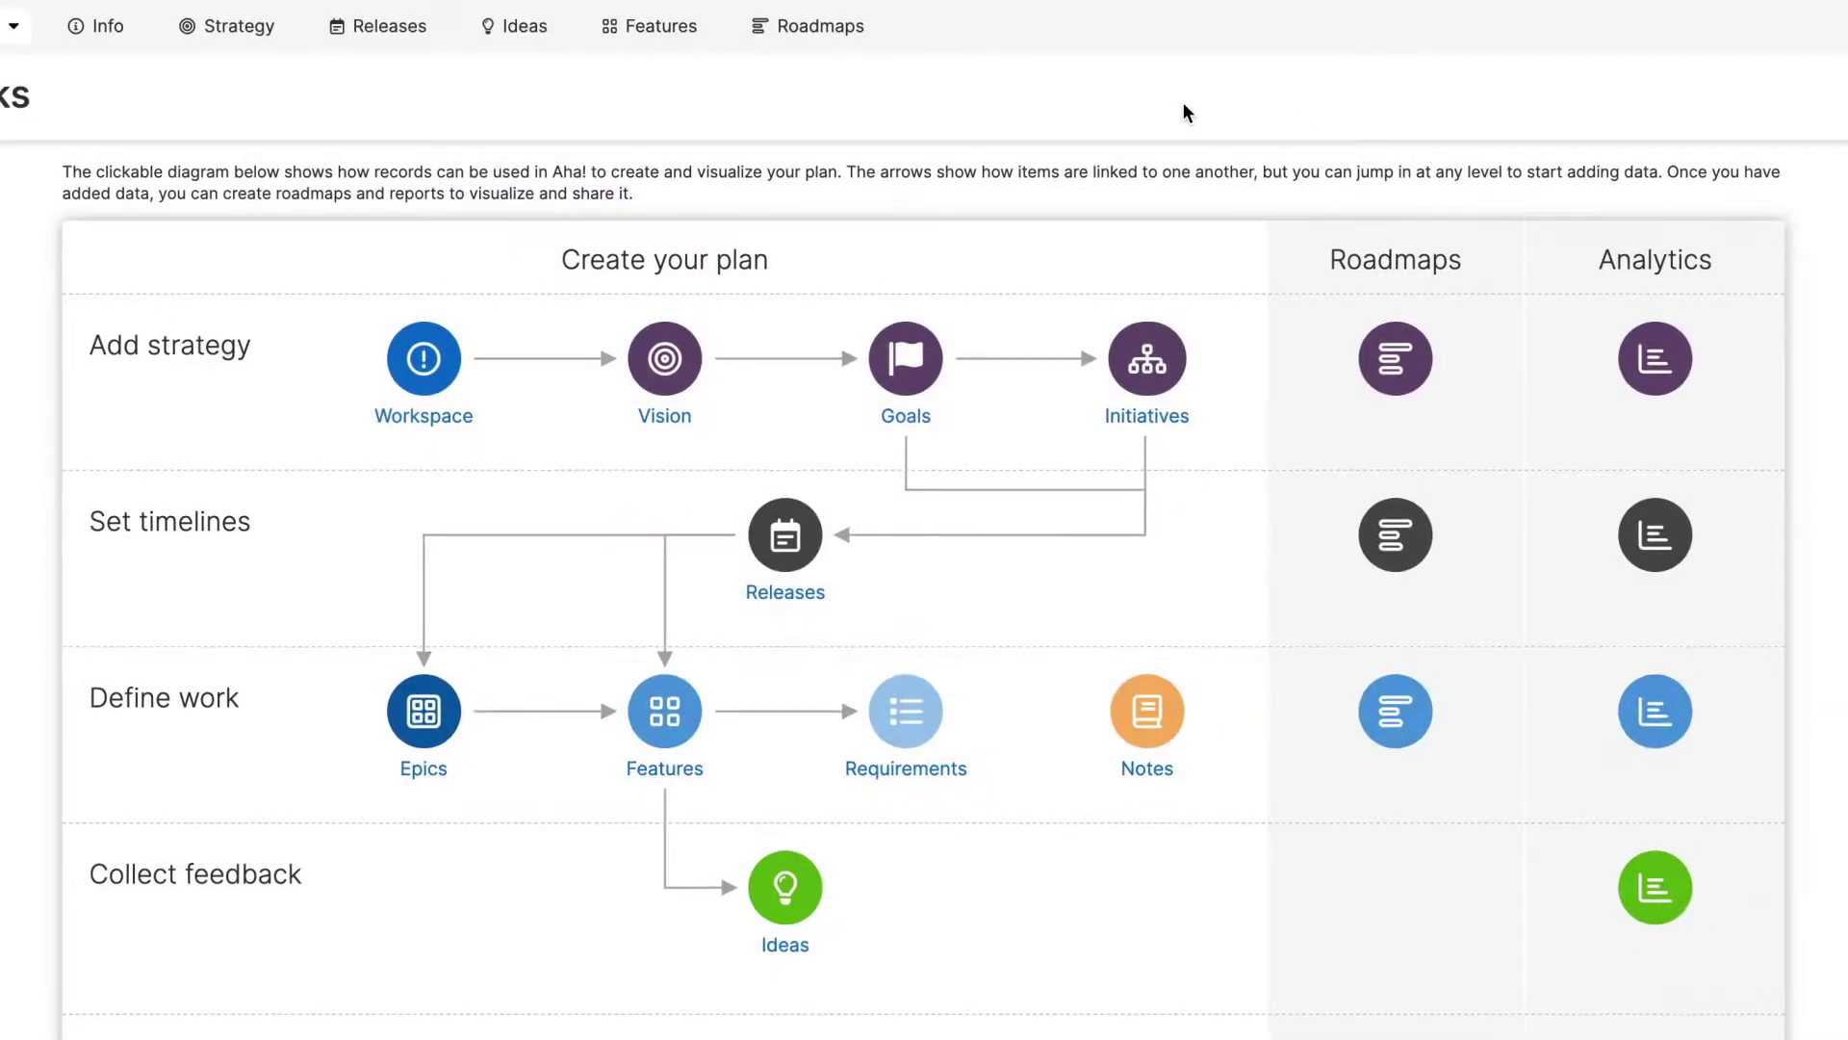
mouse_move(257, 50)
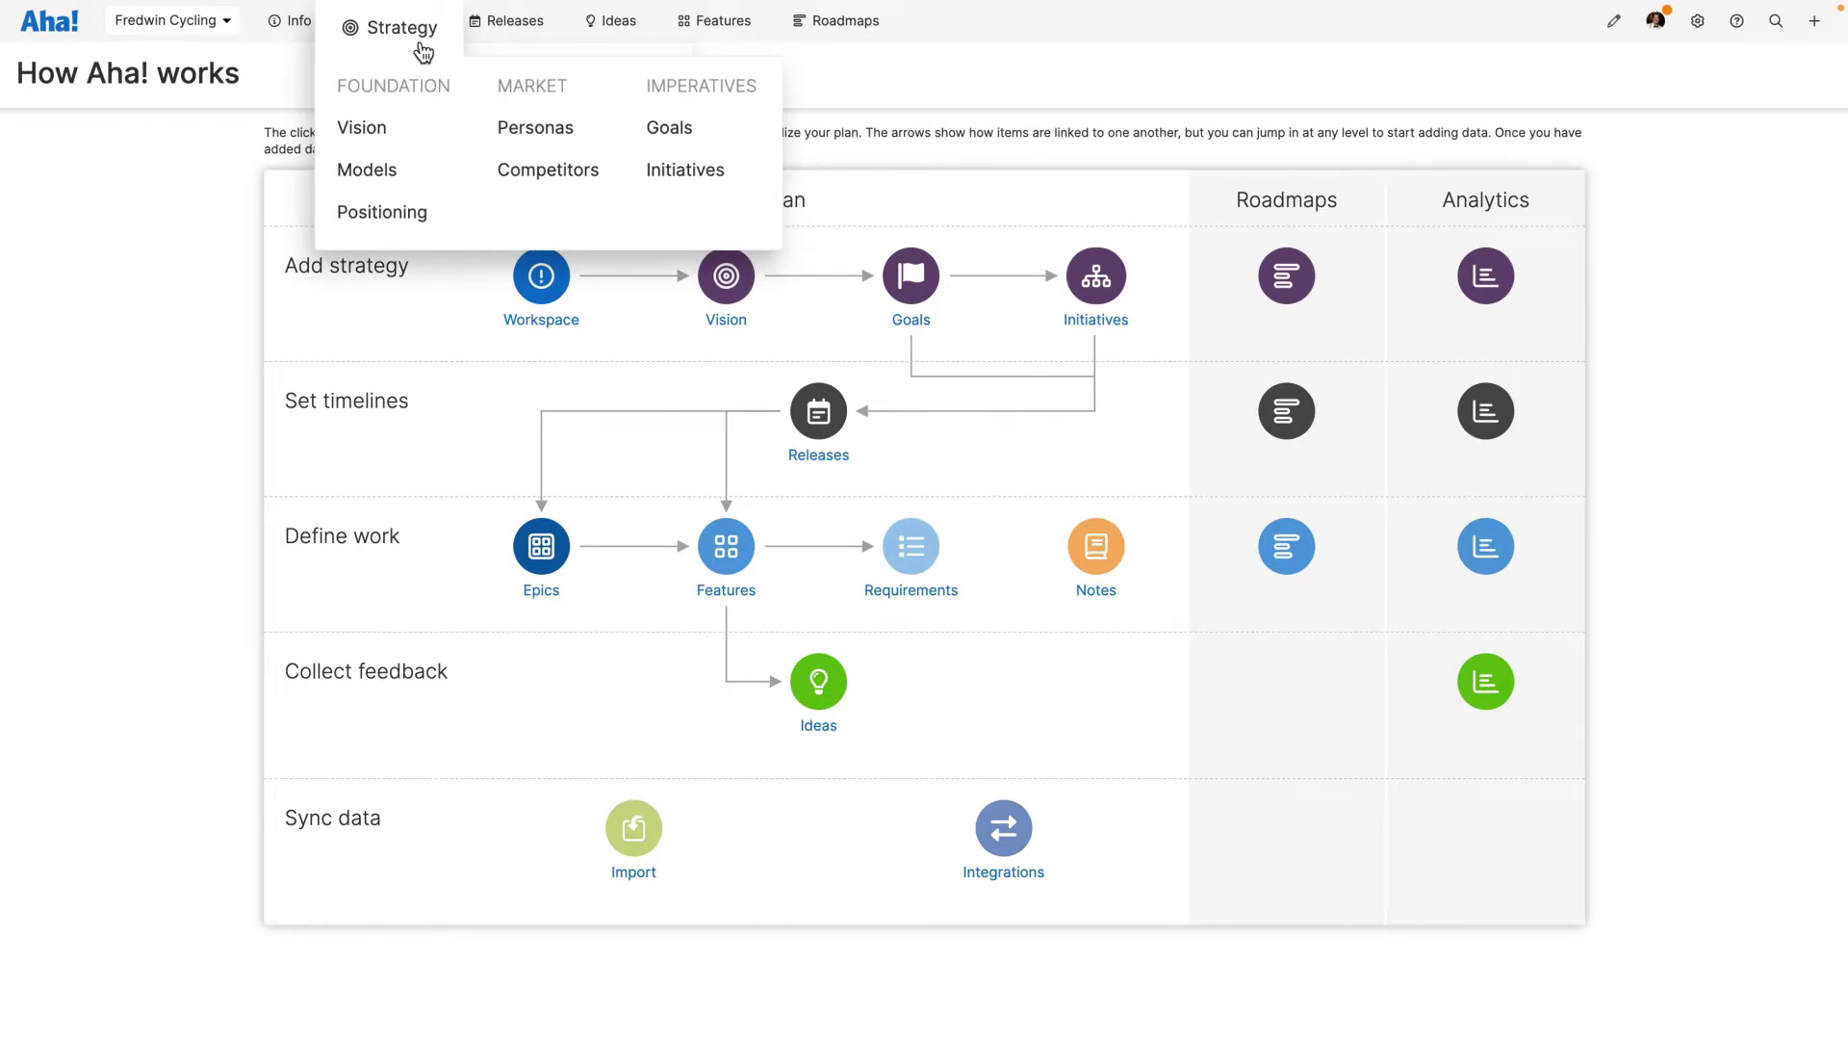
Browse the strategic vision, models, positioning, personas and competitors pages
click(414, 125)
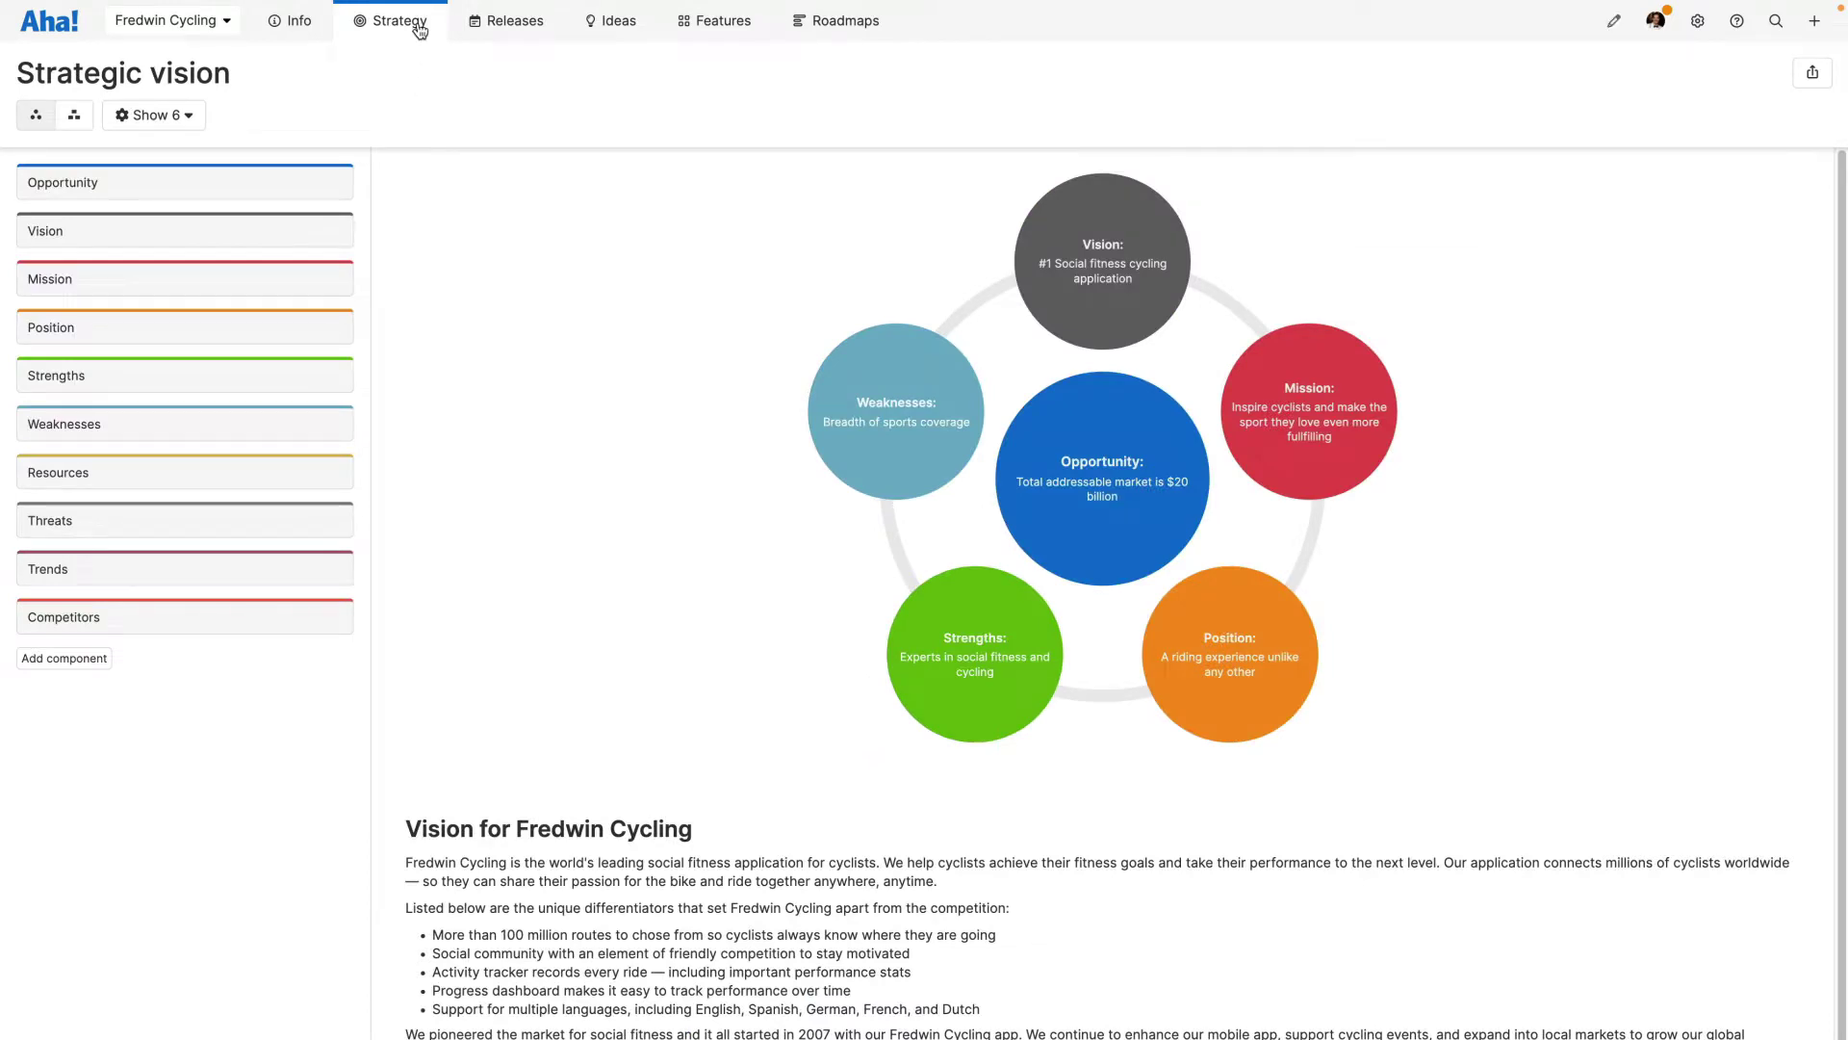
mouse_move(412, 23)
click(416, 124)
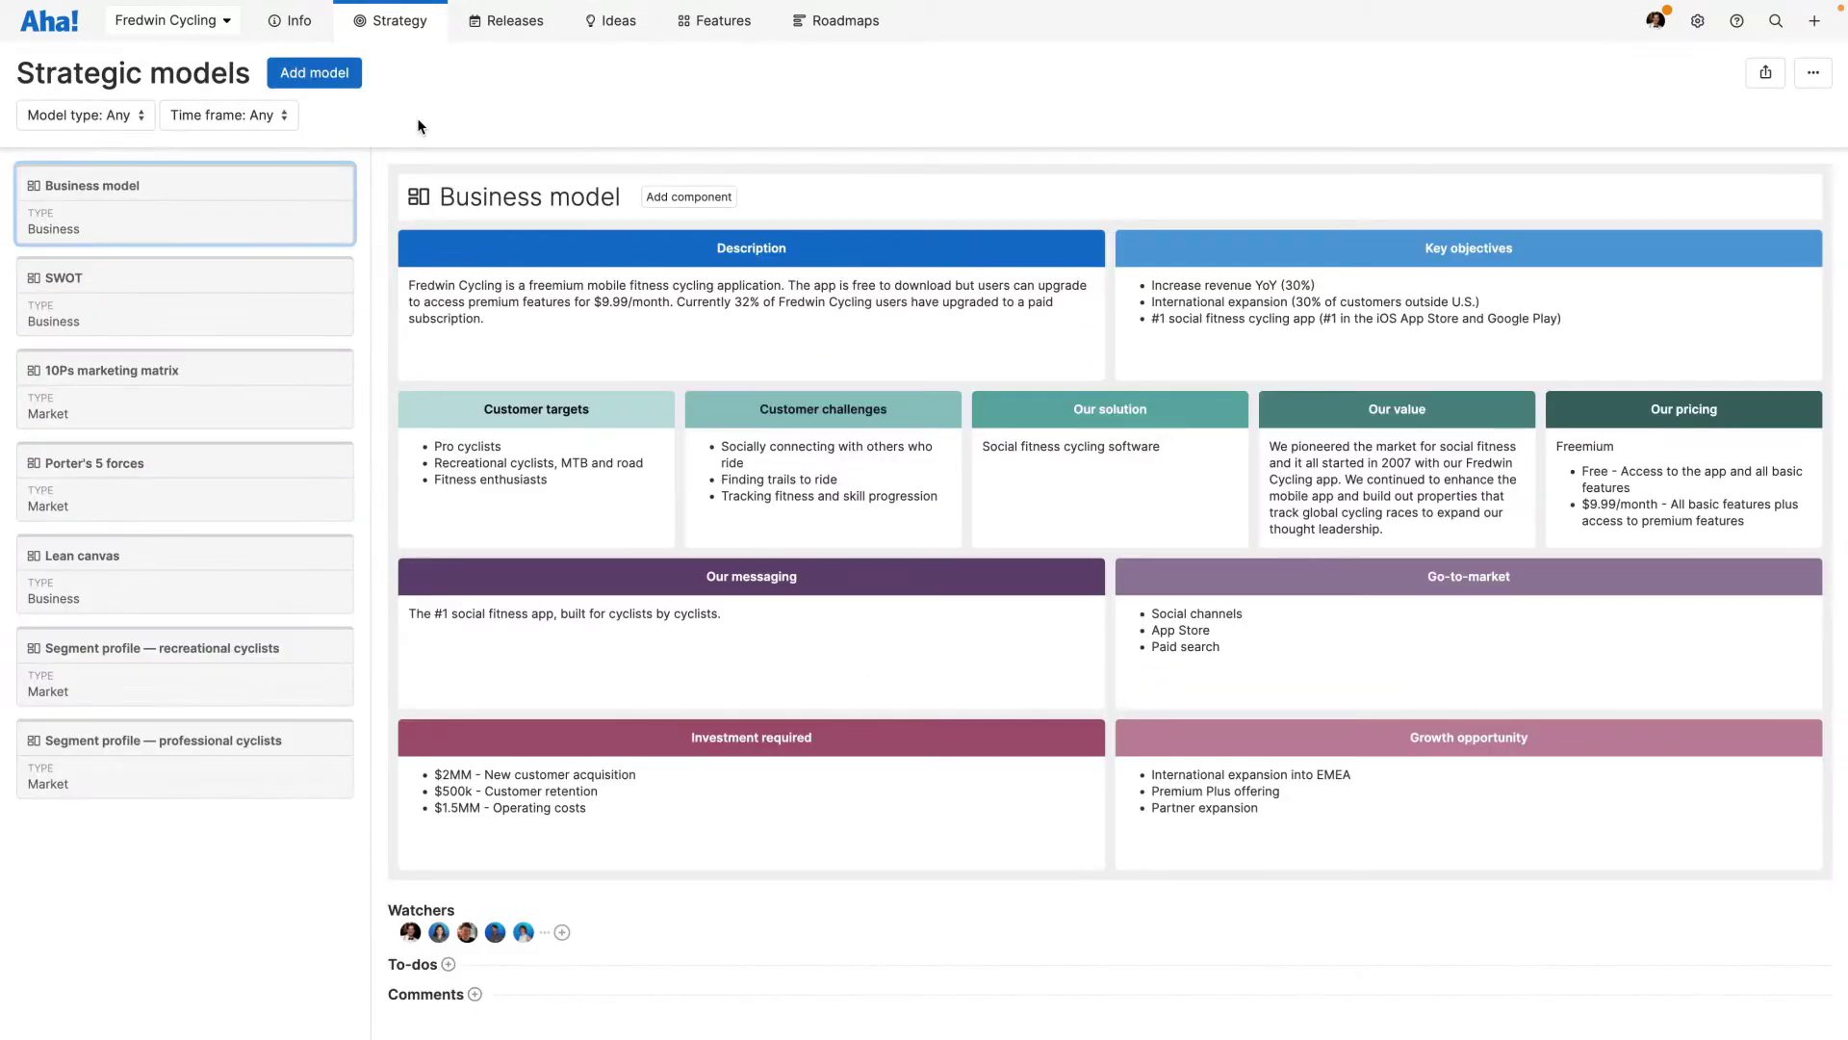
mouse_move(425, 27)
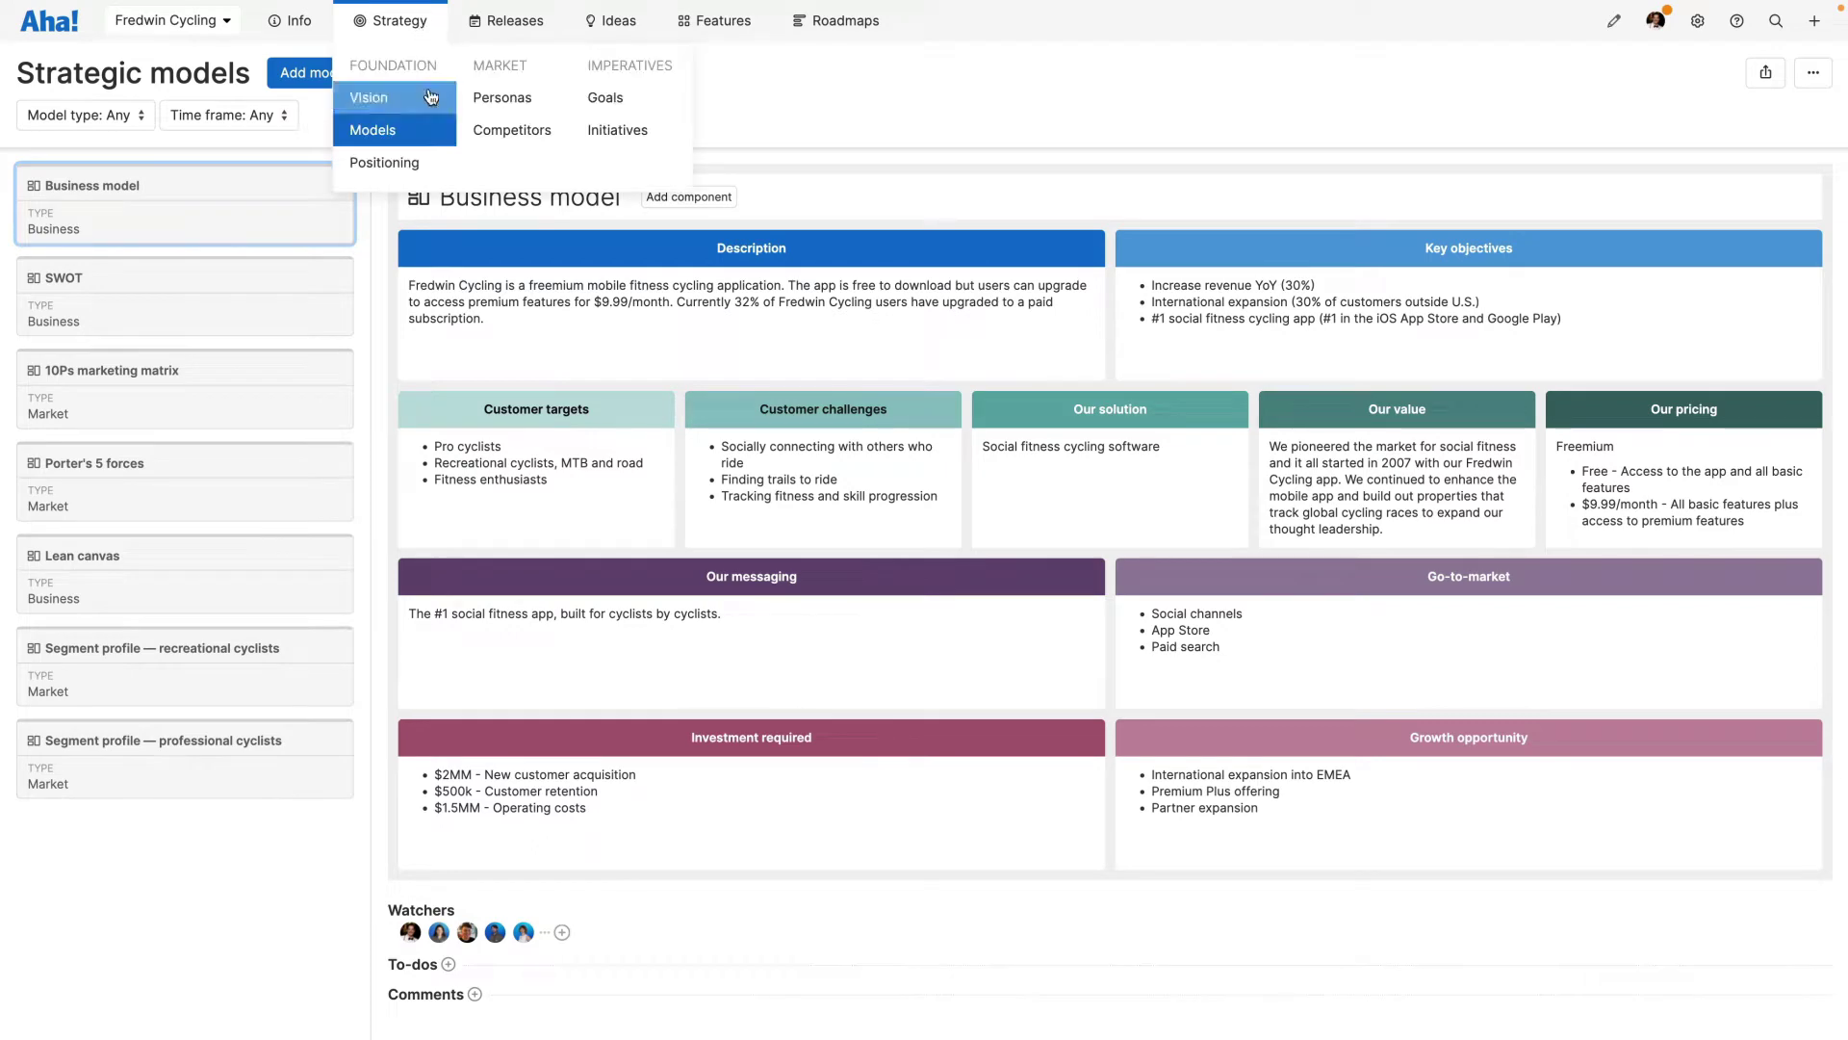
click(430, 161)
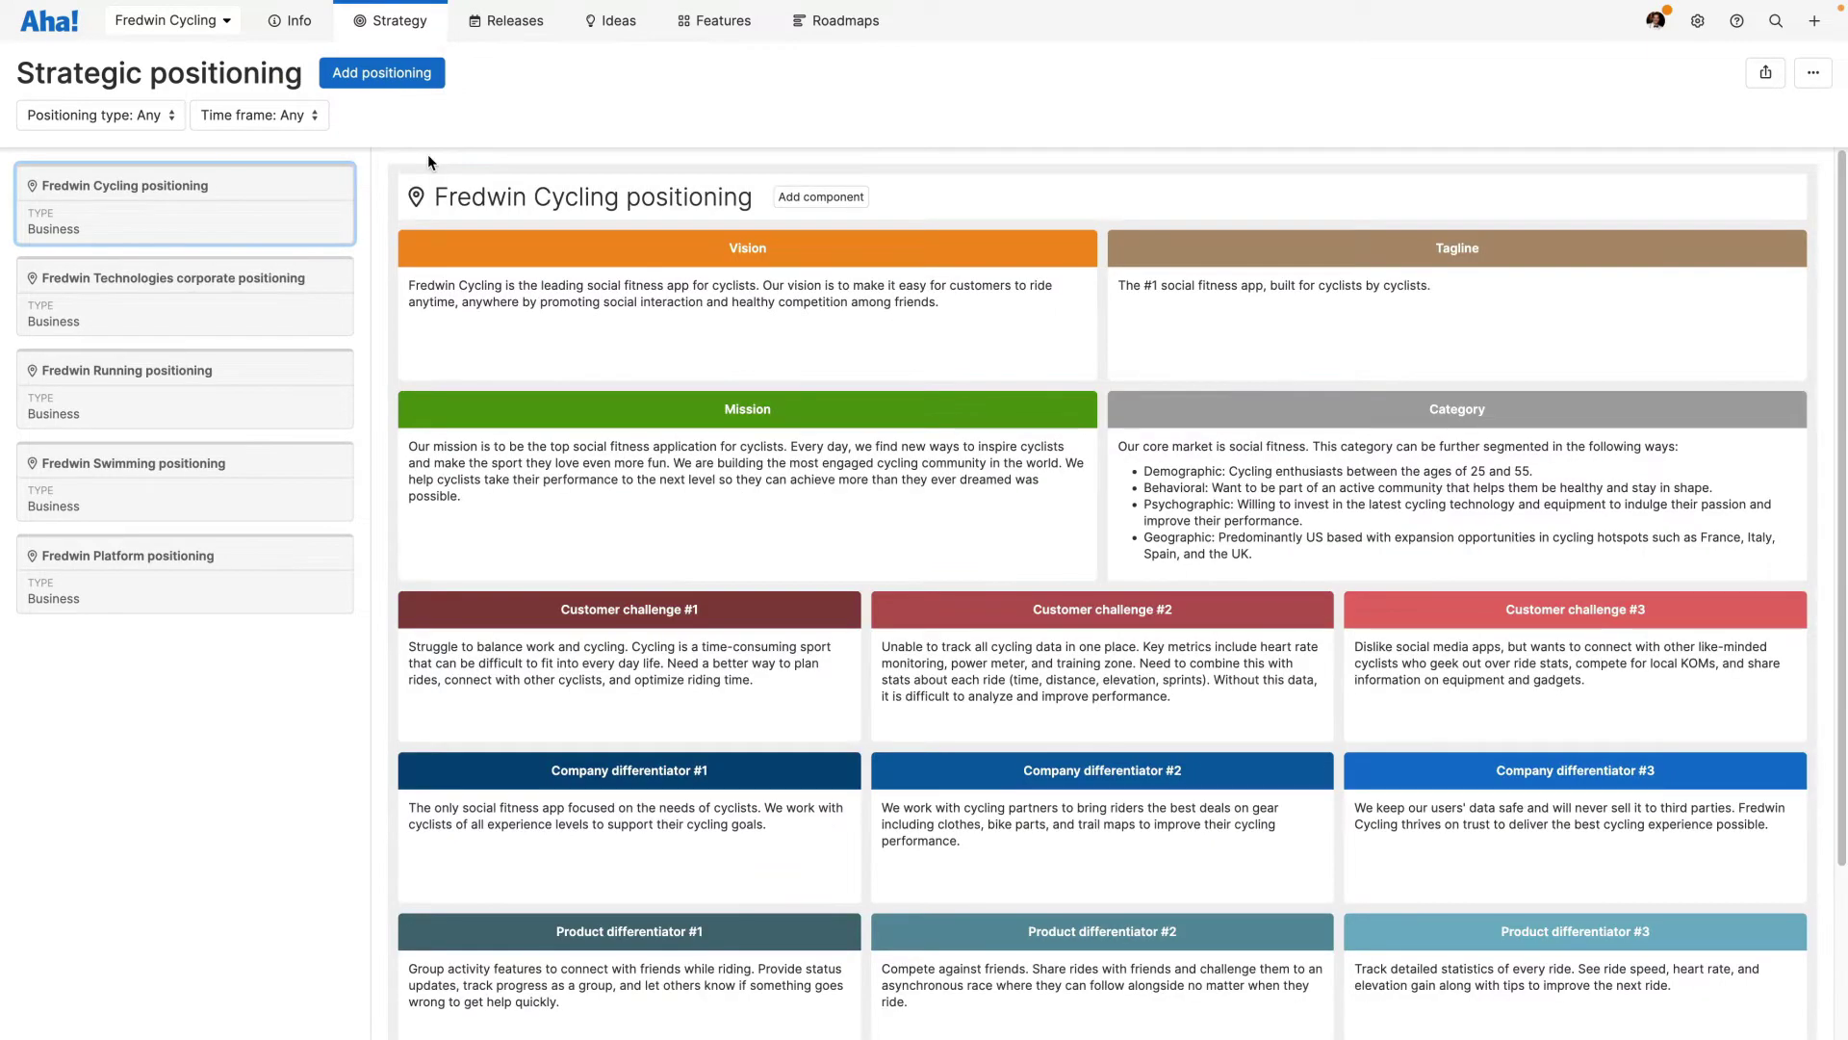
mouse_move(423, 29)
click(553, 97)
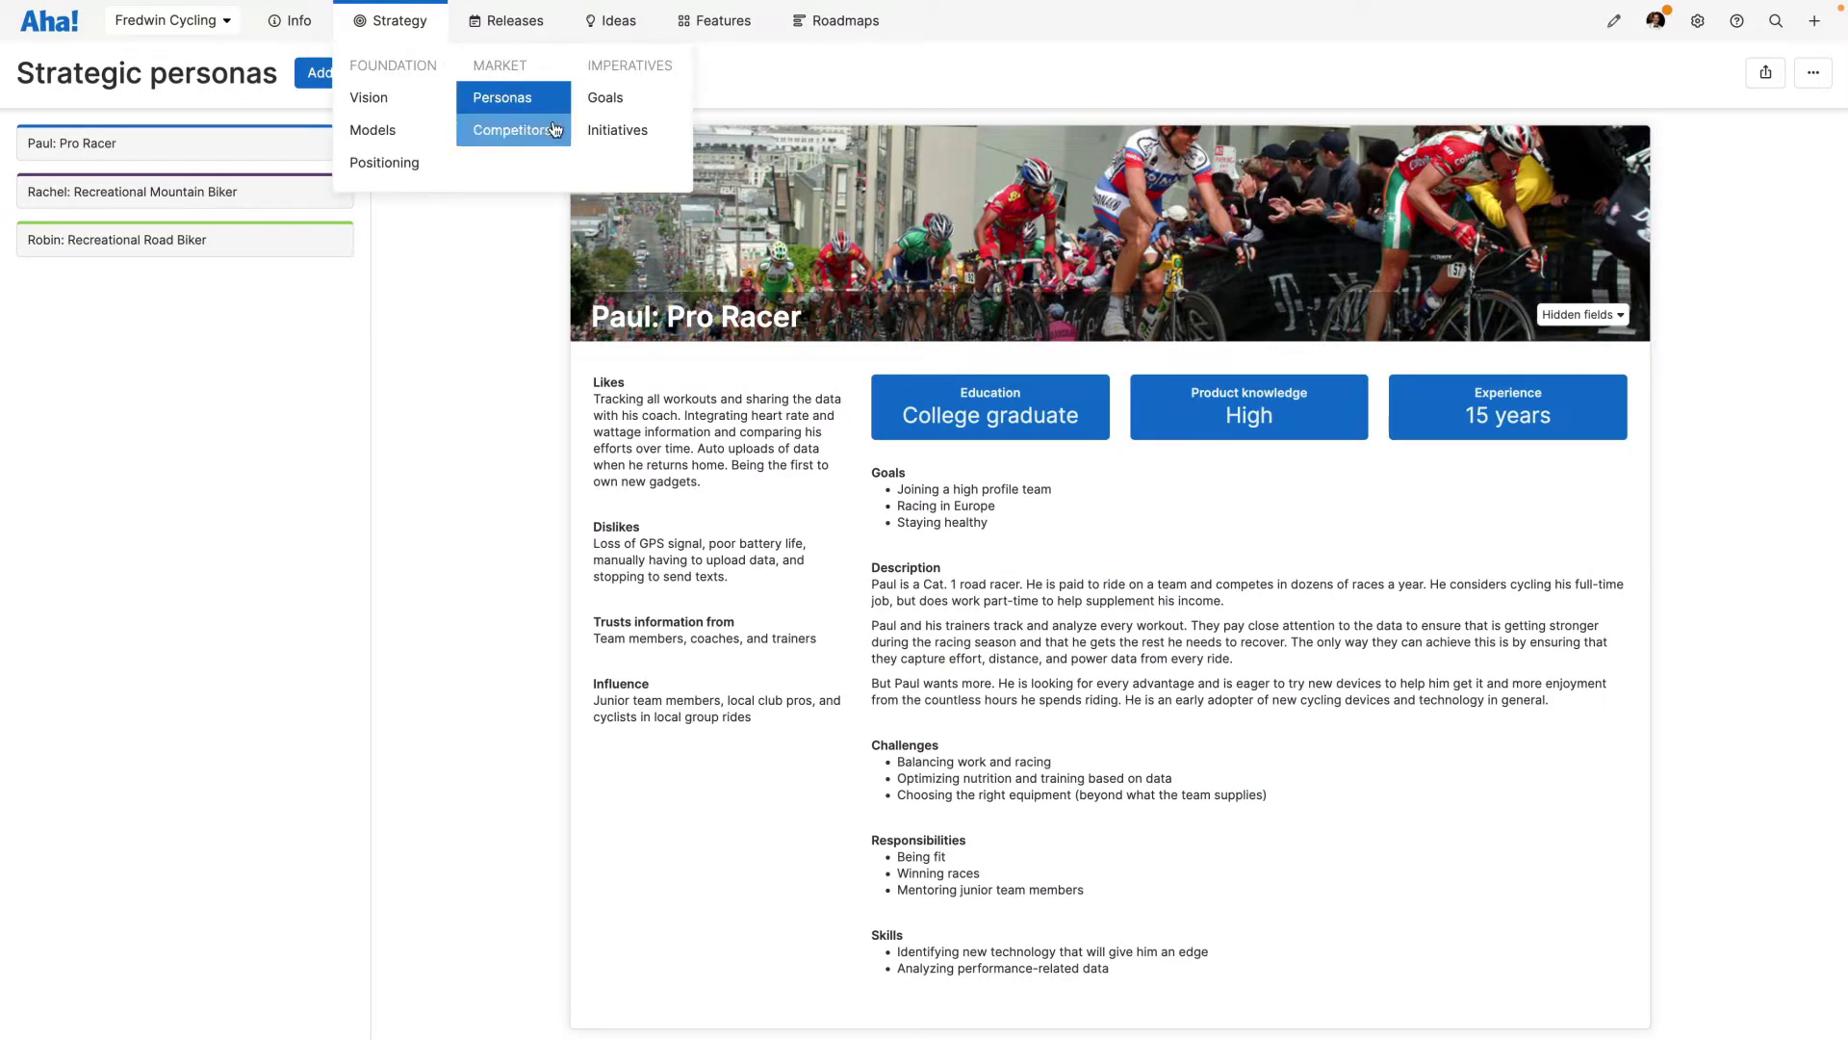
click(554, 126)
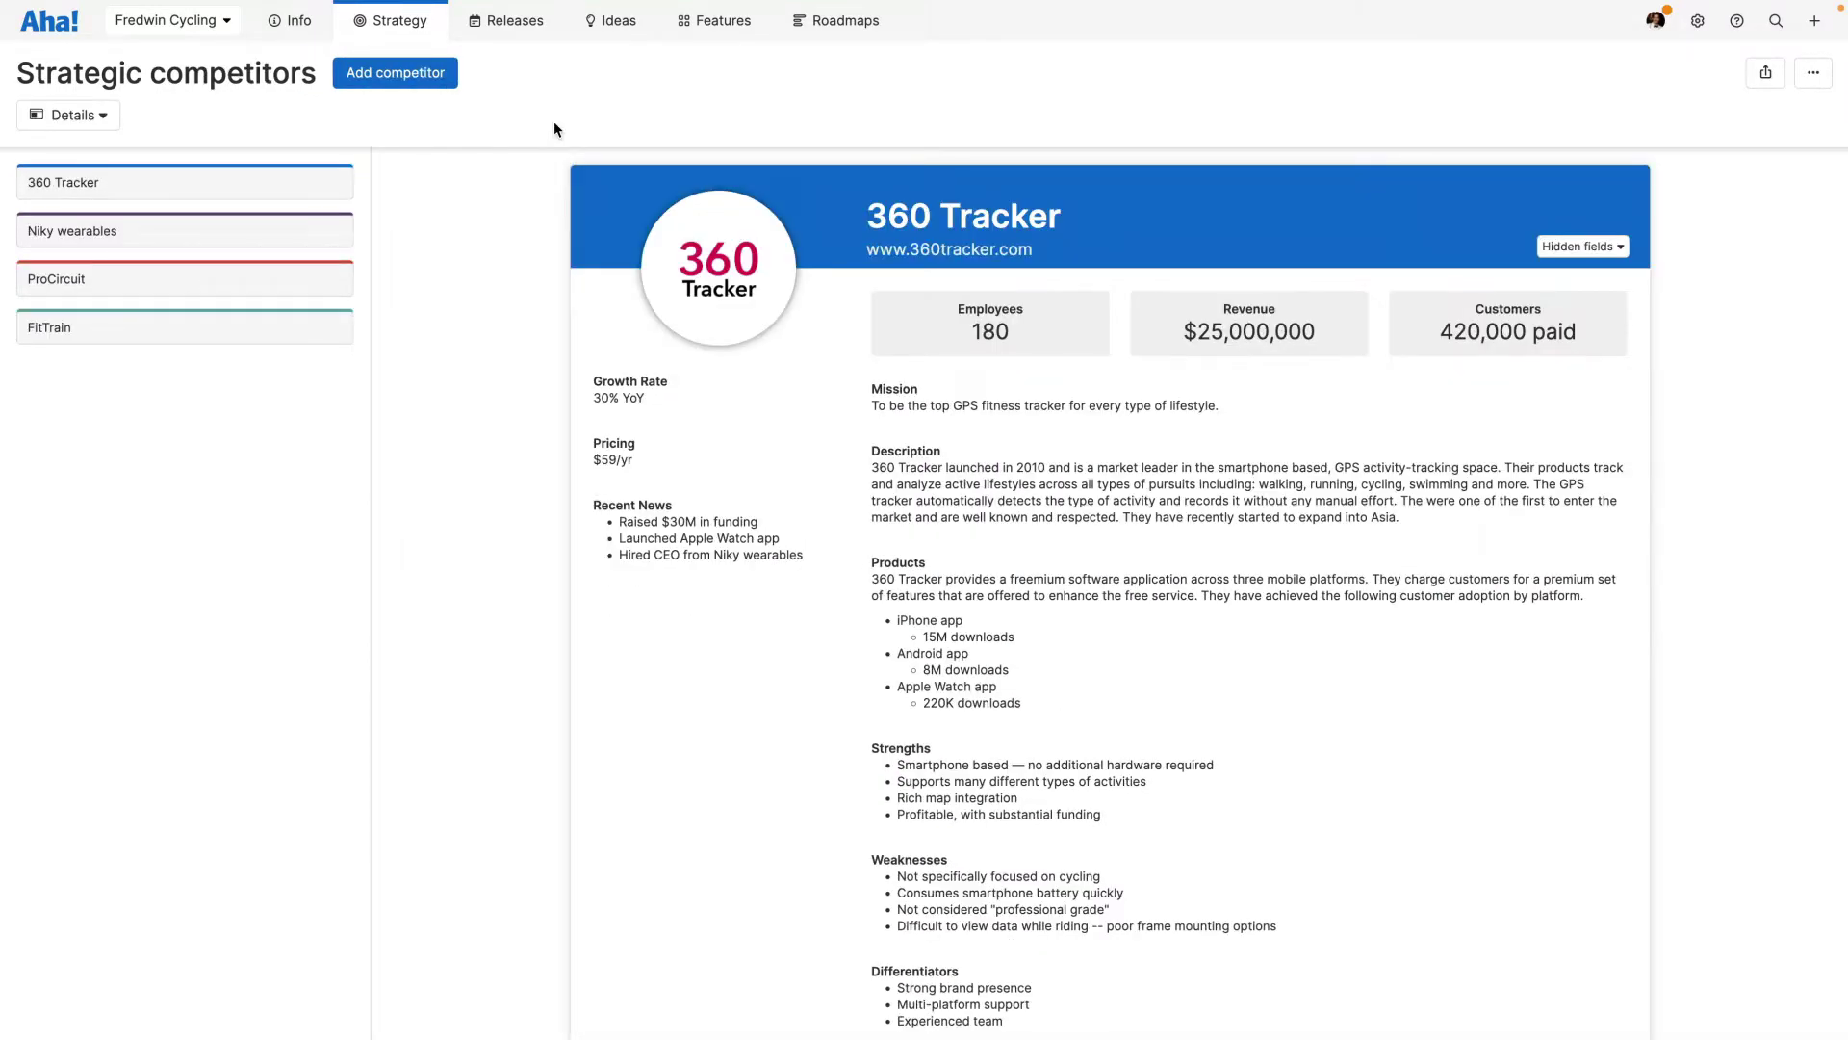
mouse_move(420, 21)
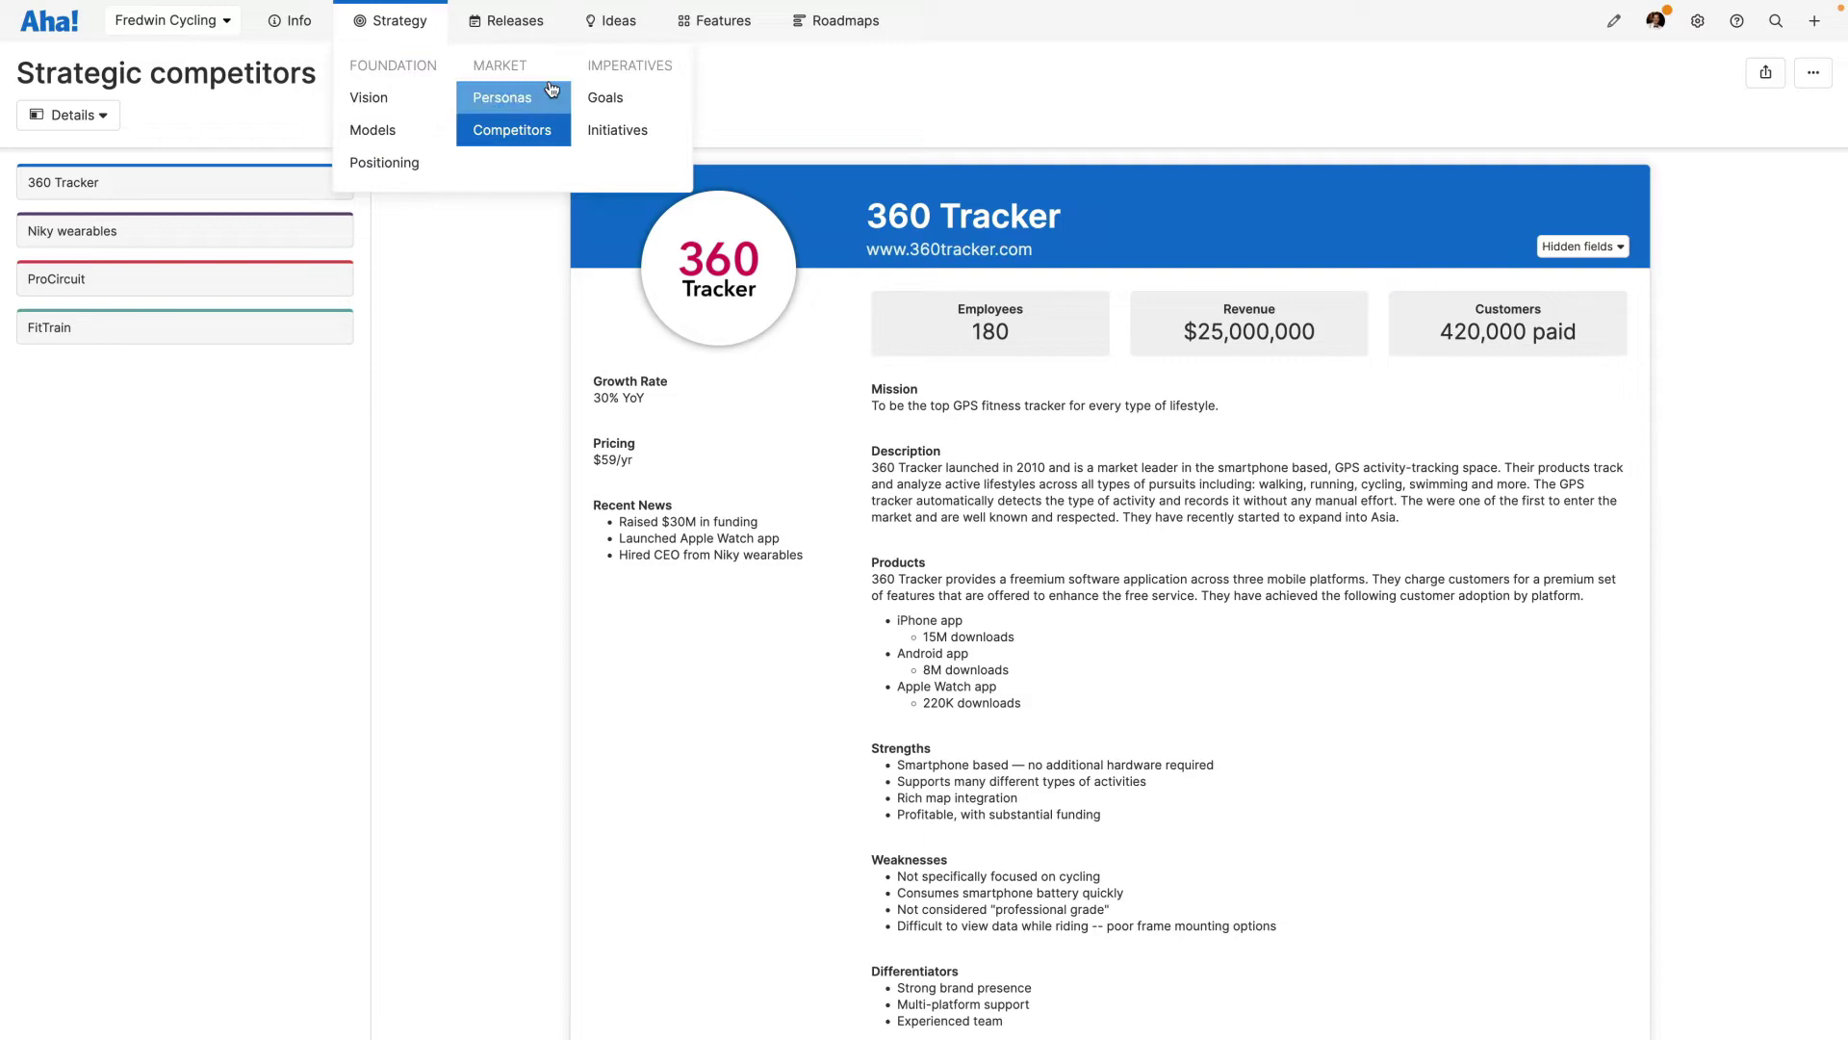
View the Triple revenue YoY goal, then open the Launch wearables initiative's details
click(626, 98)
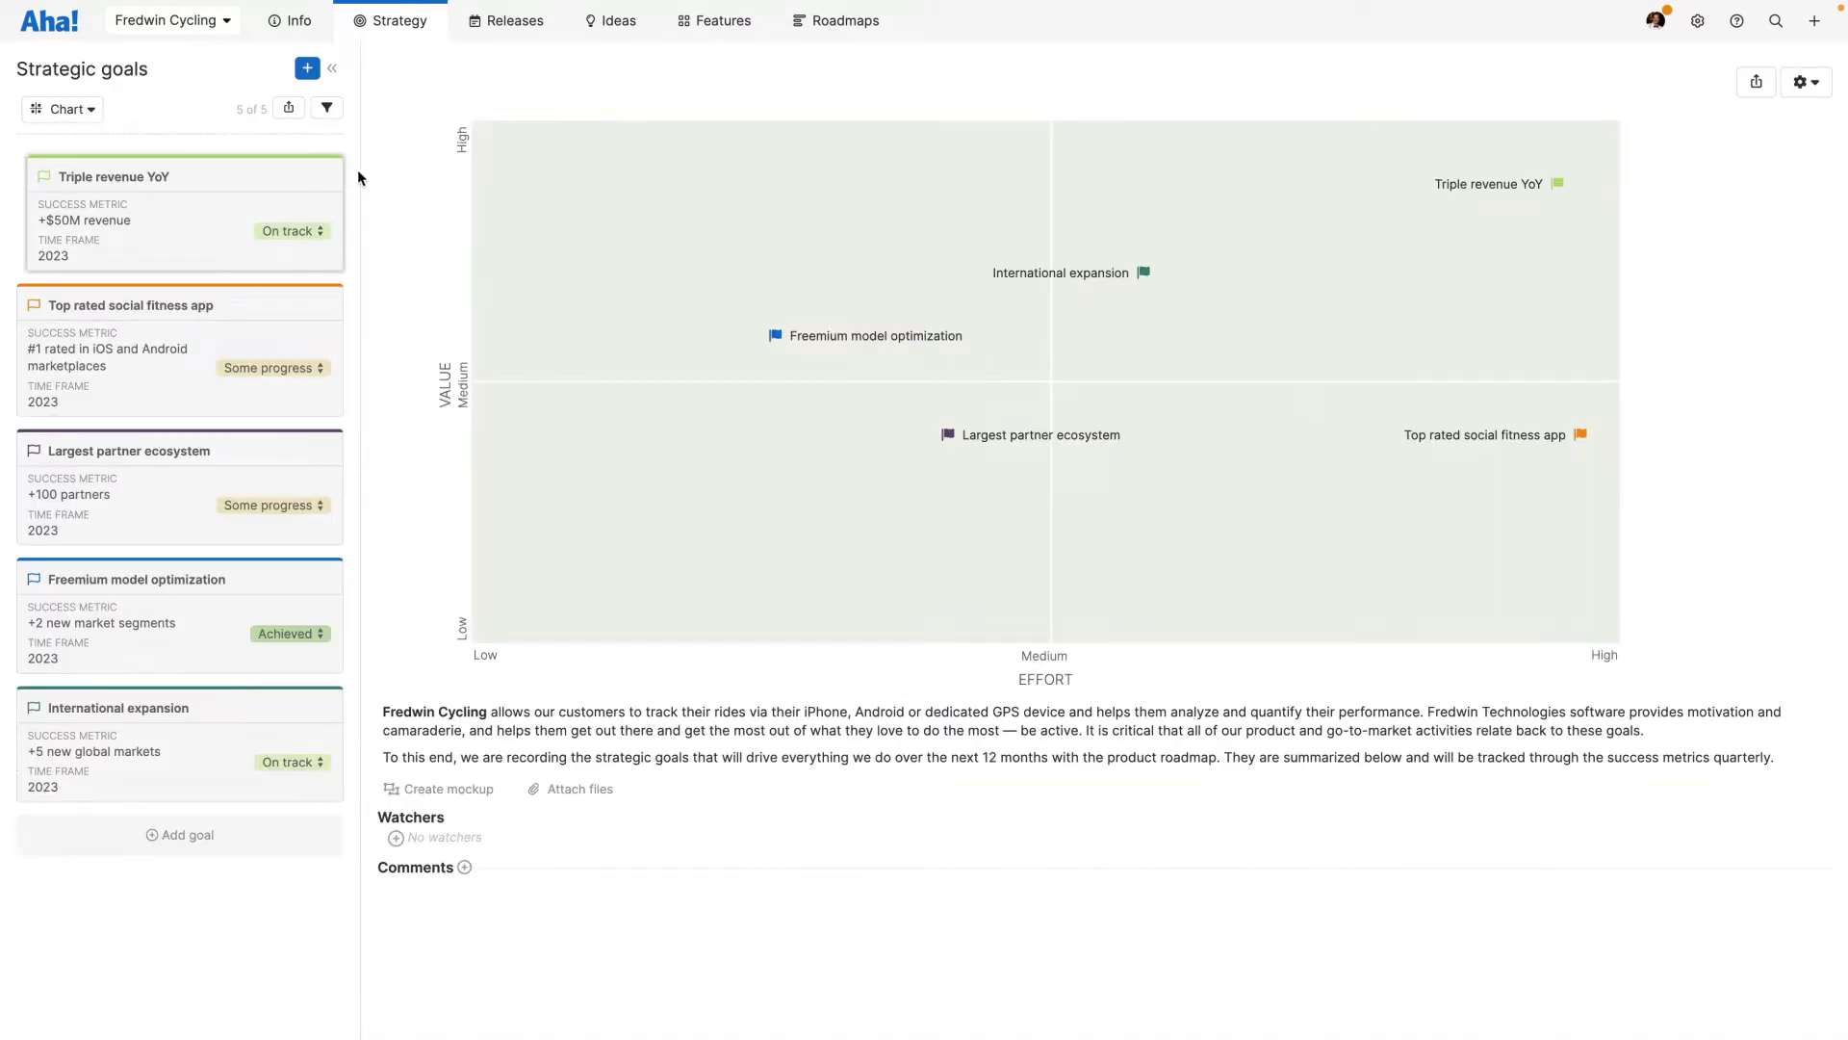
click(303, 193)
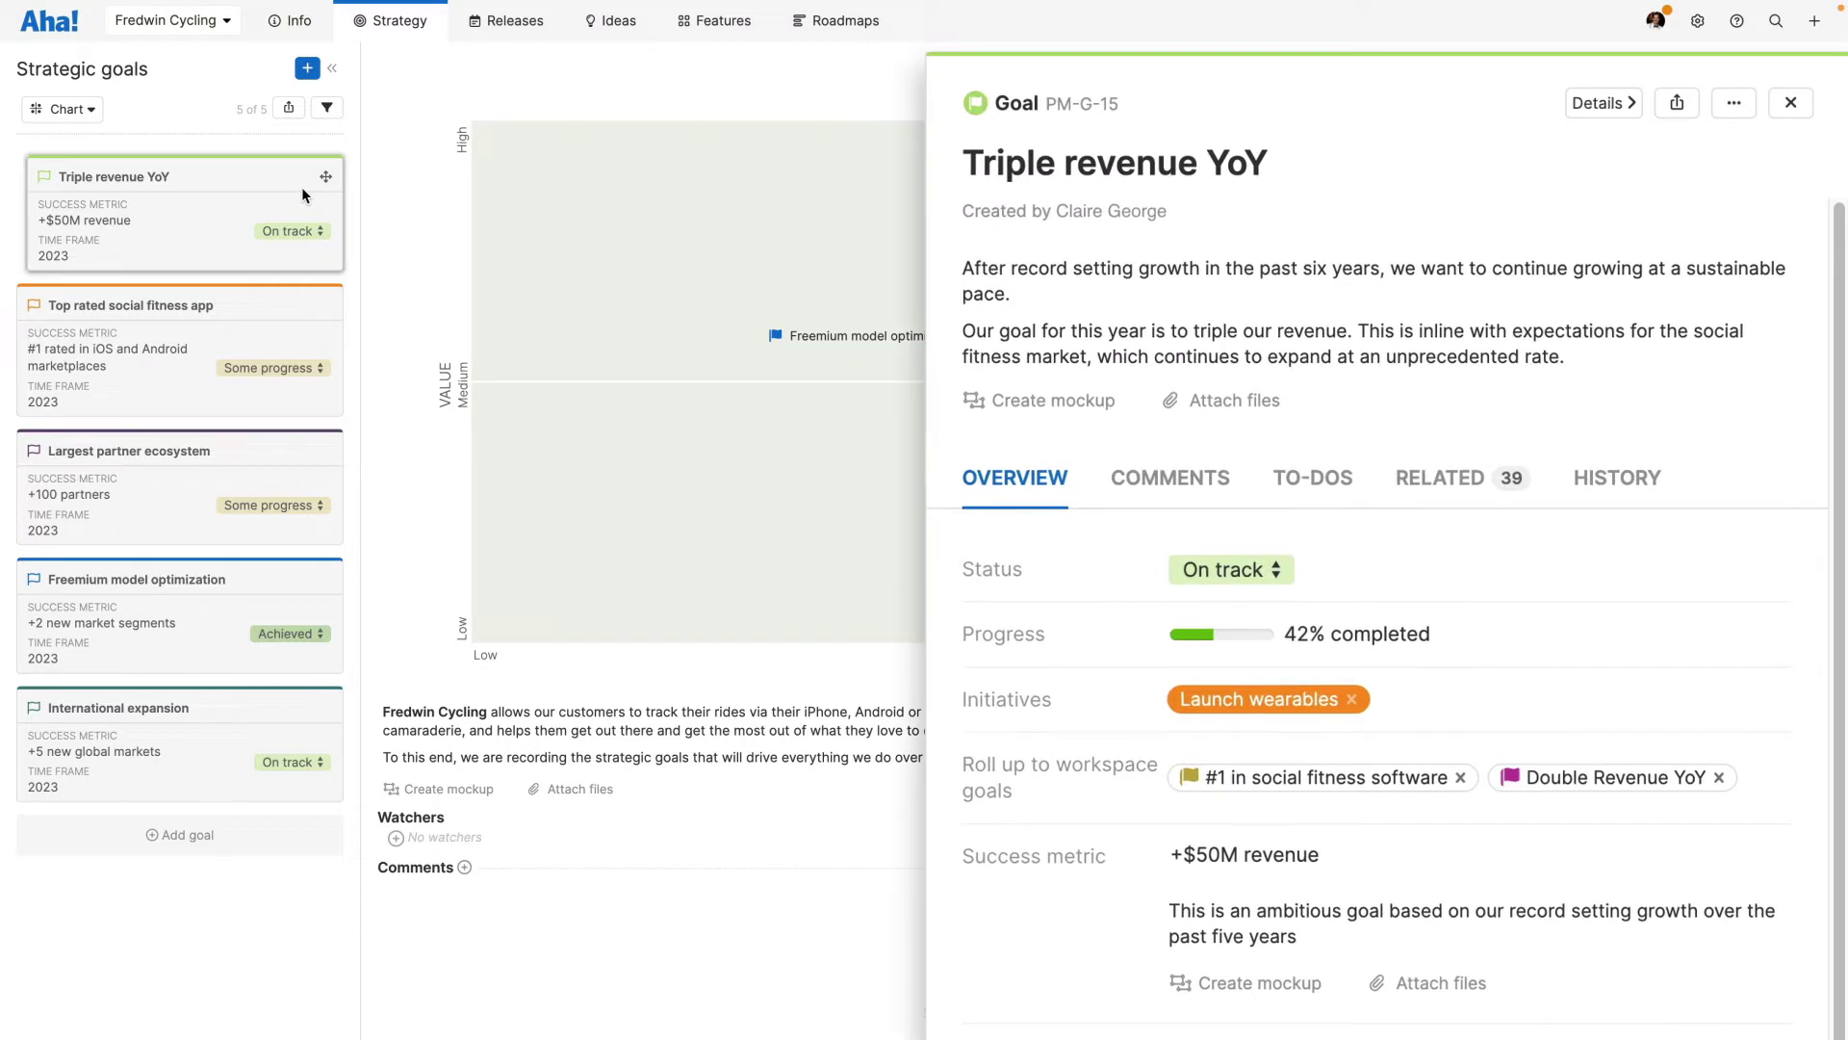
mouse_move(412, 31)
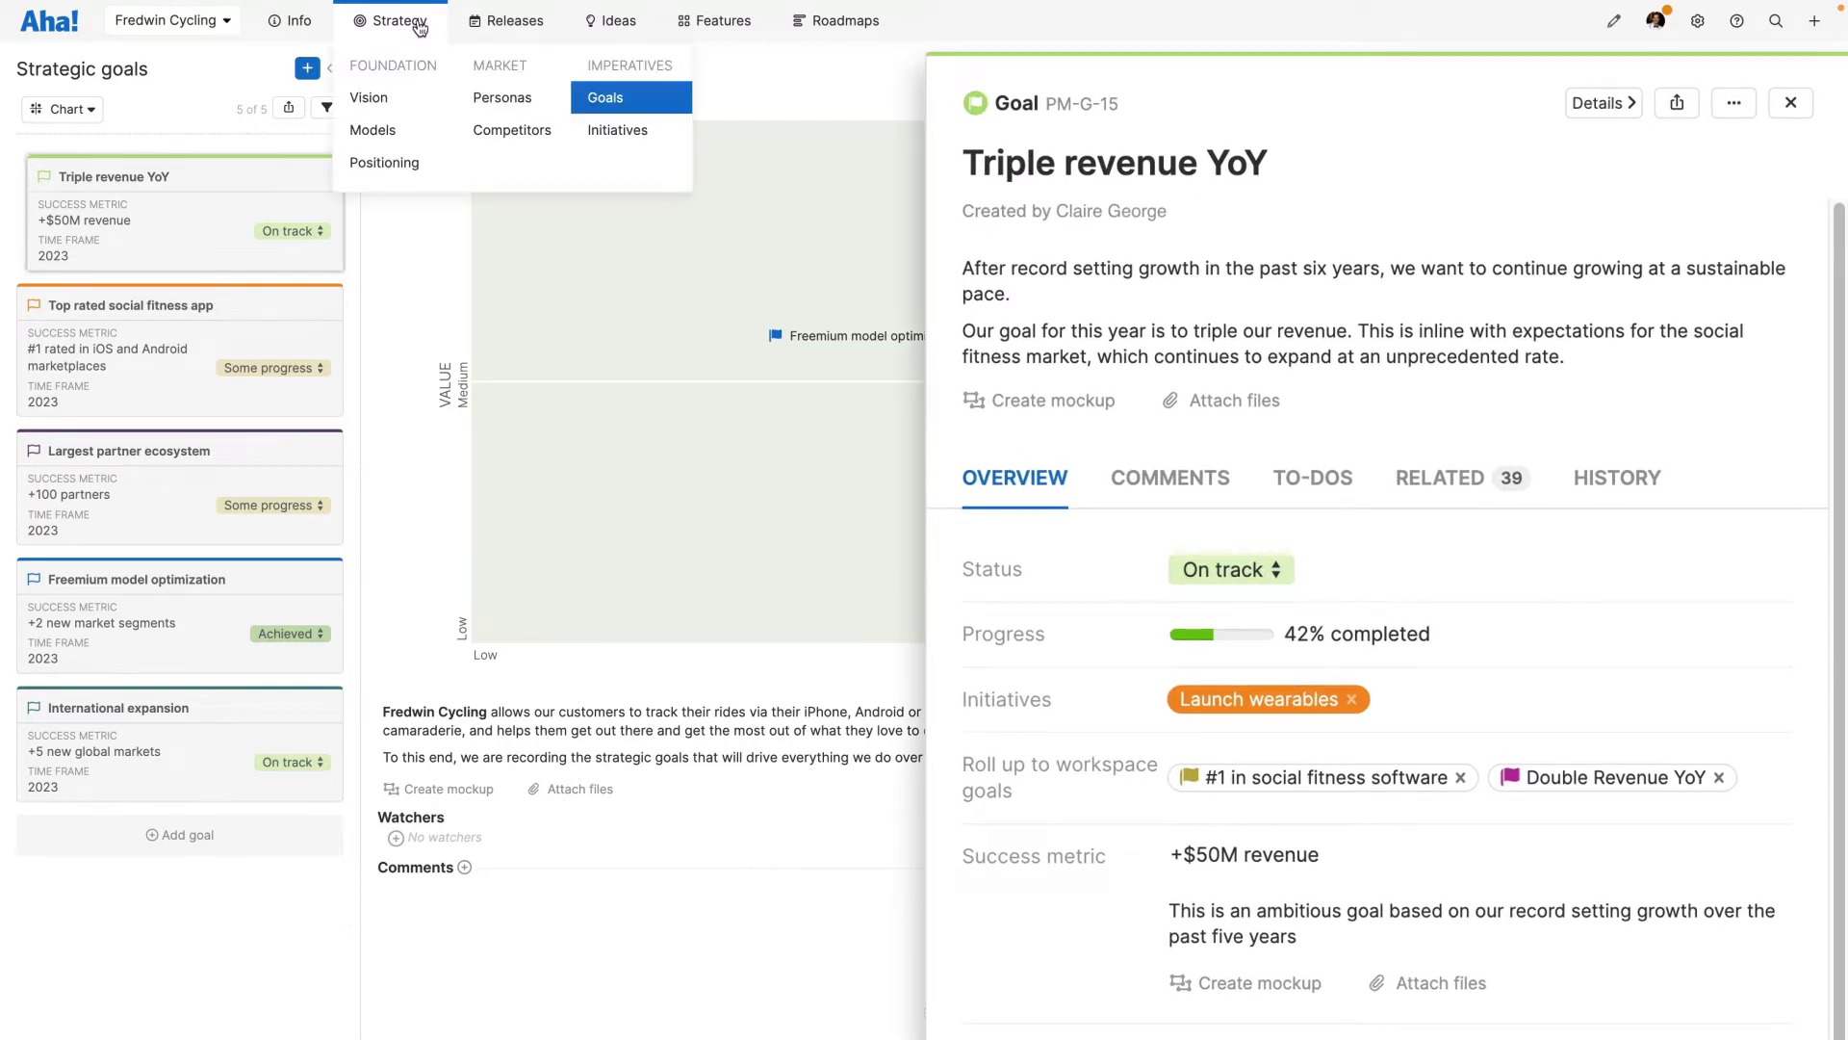
click(670, 141)
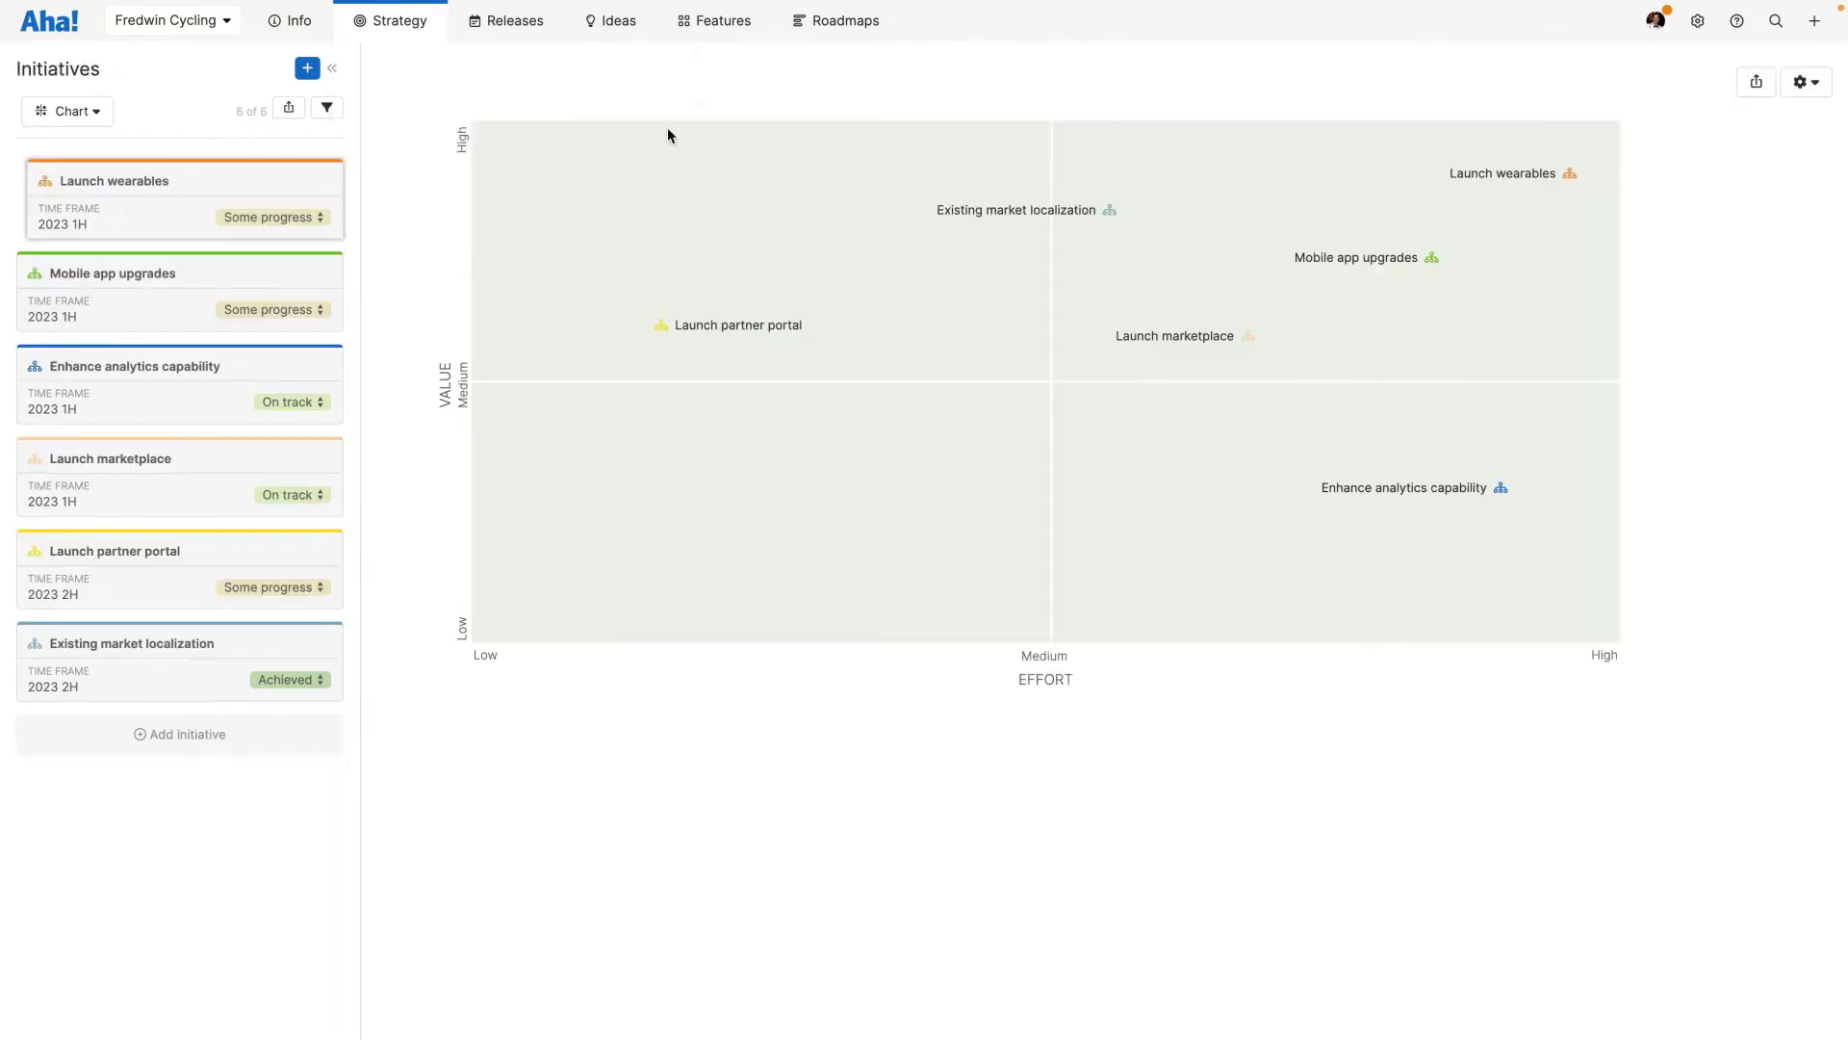
click(311, 189)
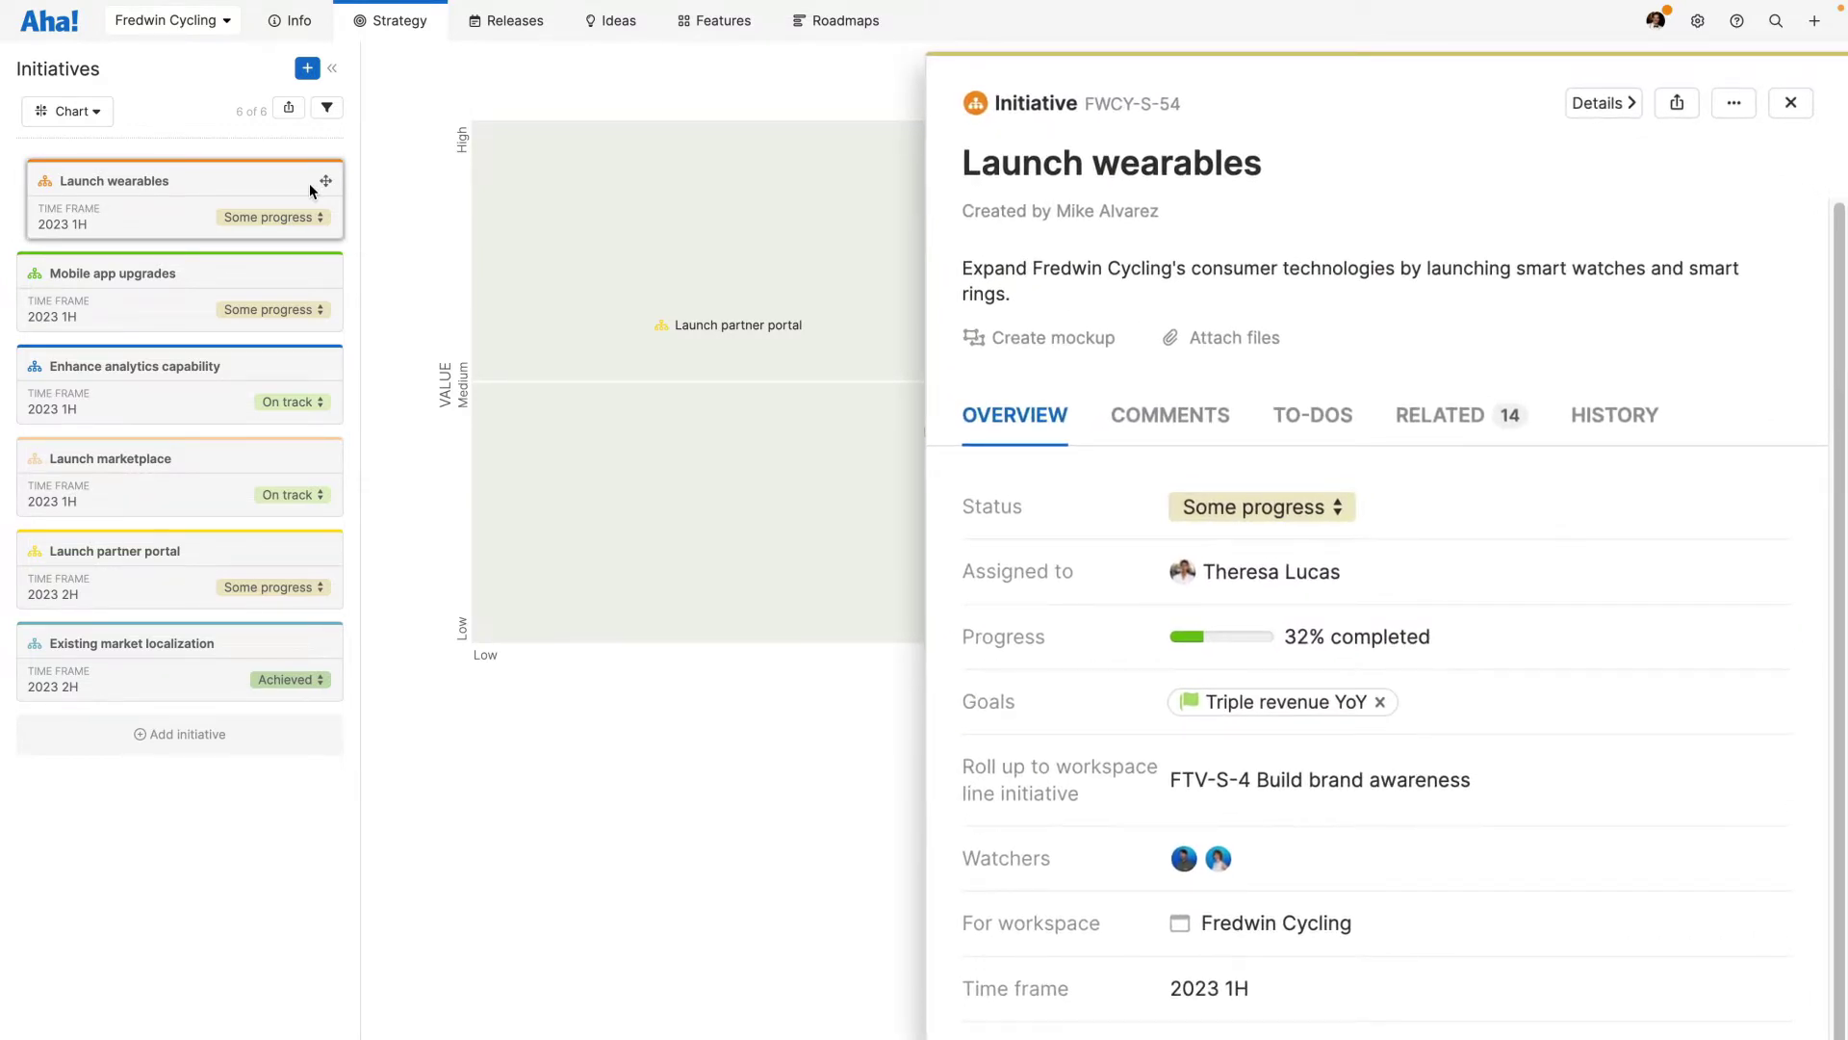
In the Smart watch release Gantt chart, add a dependency linking Design to Development
mouse_move(496, 28)
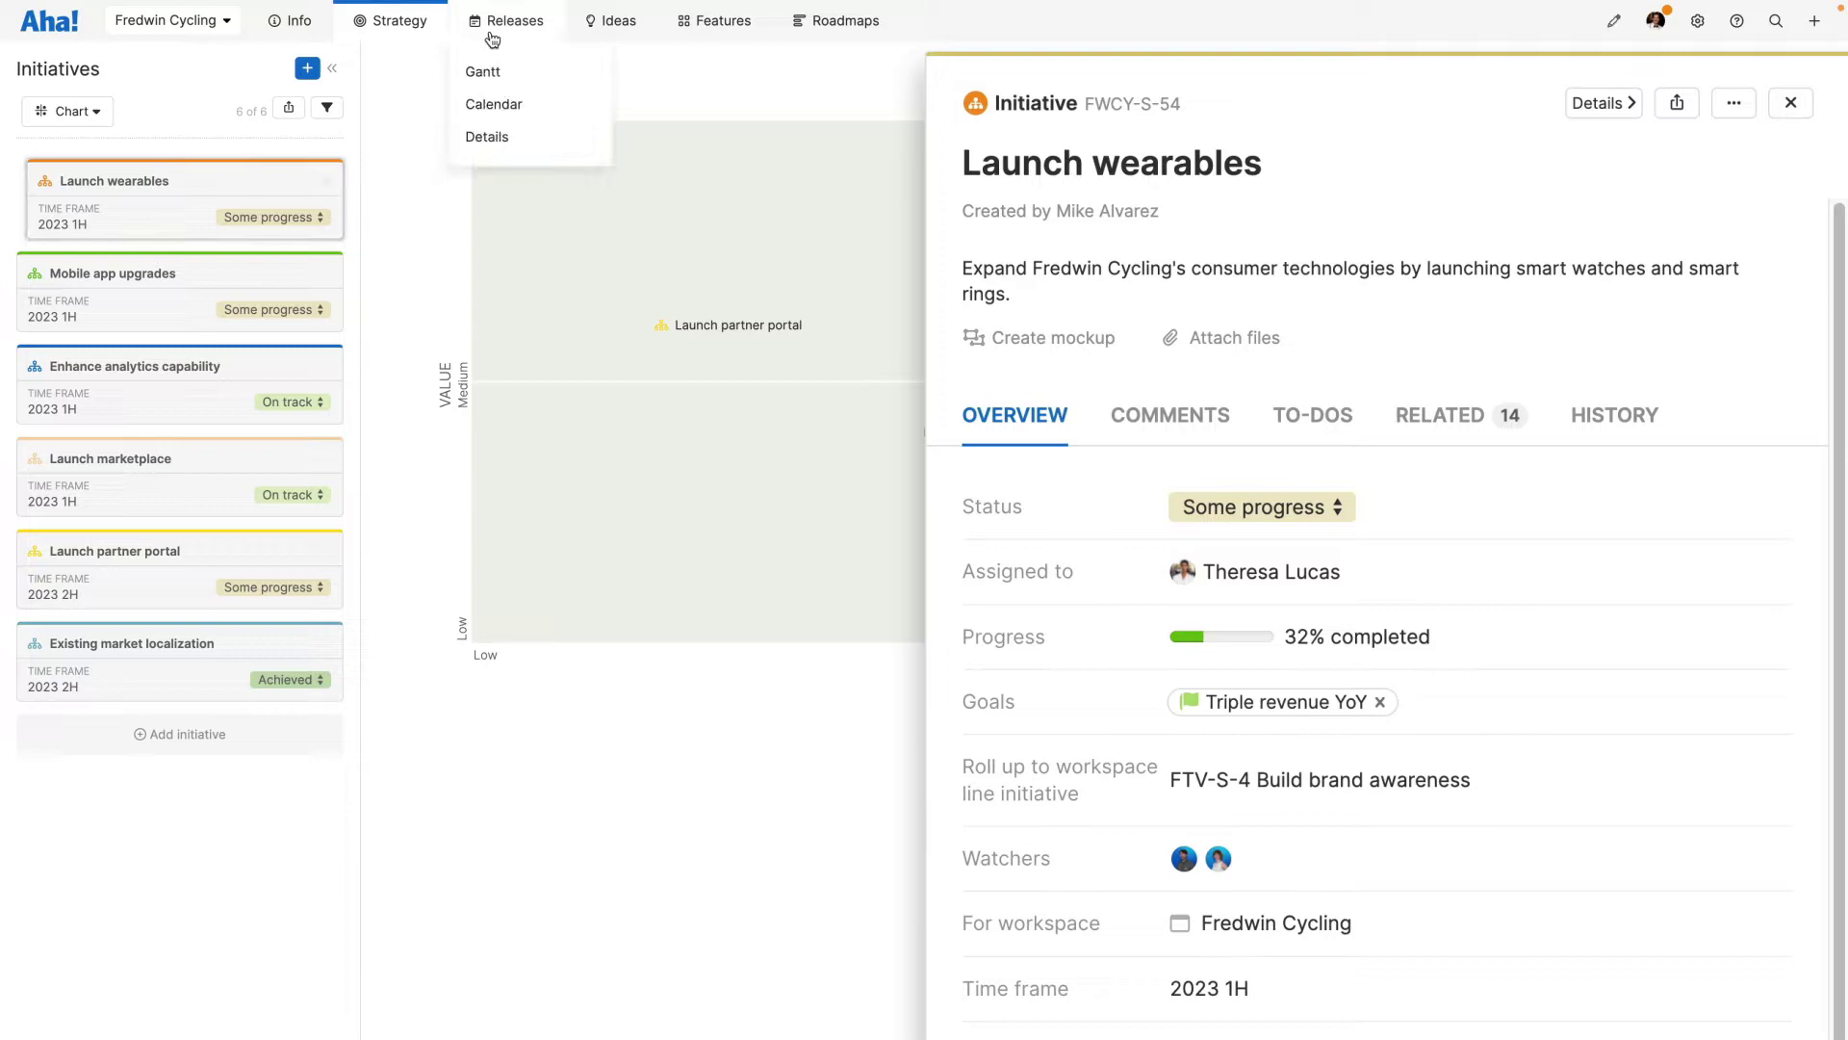
click(527, 77)
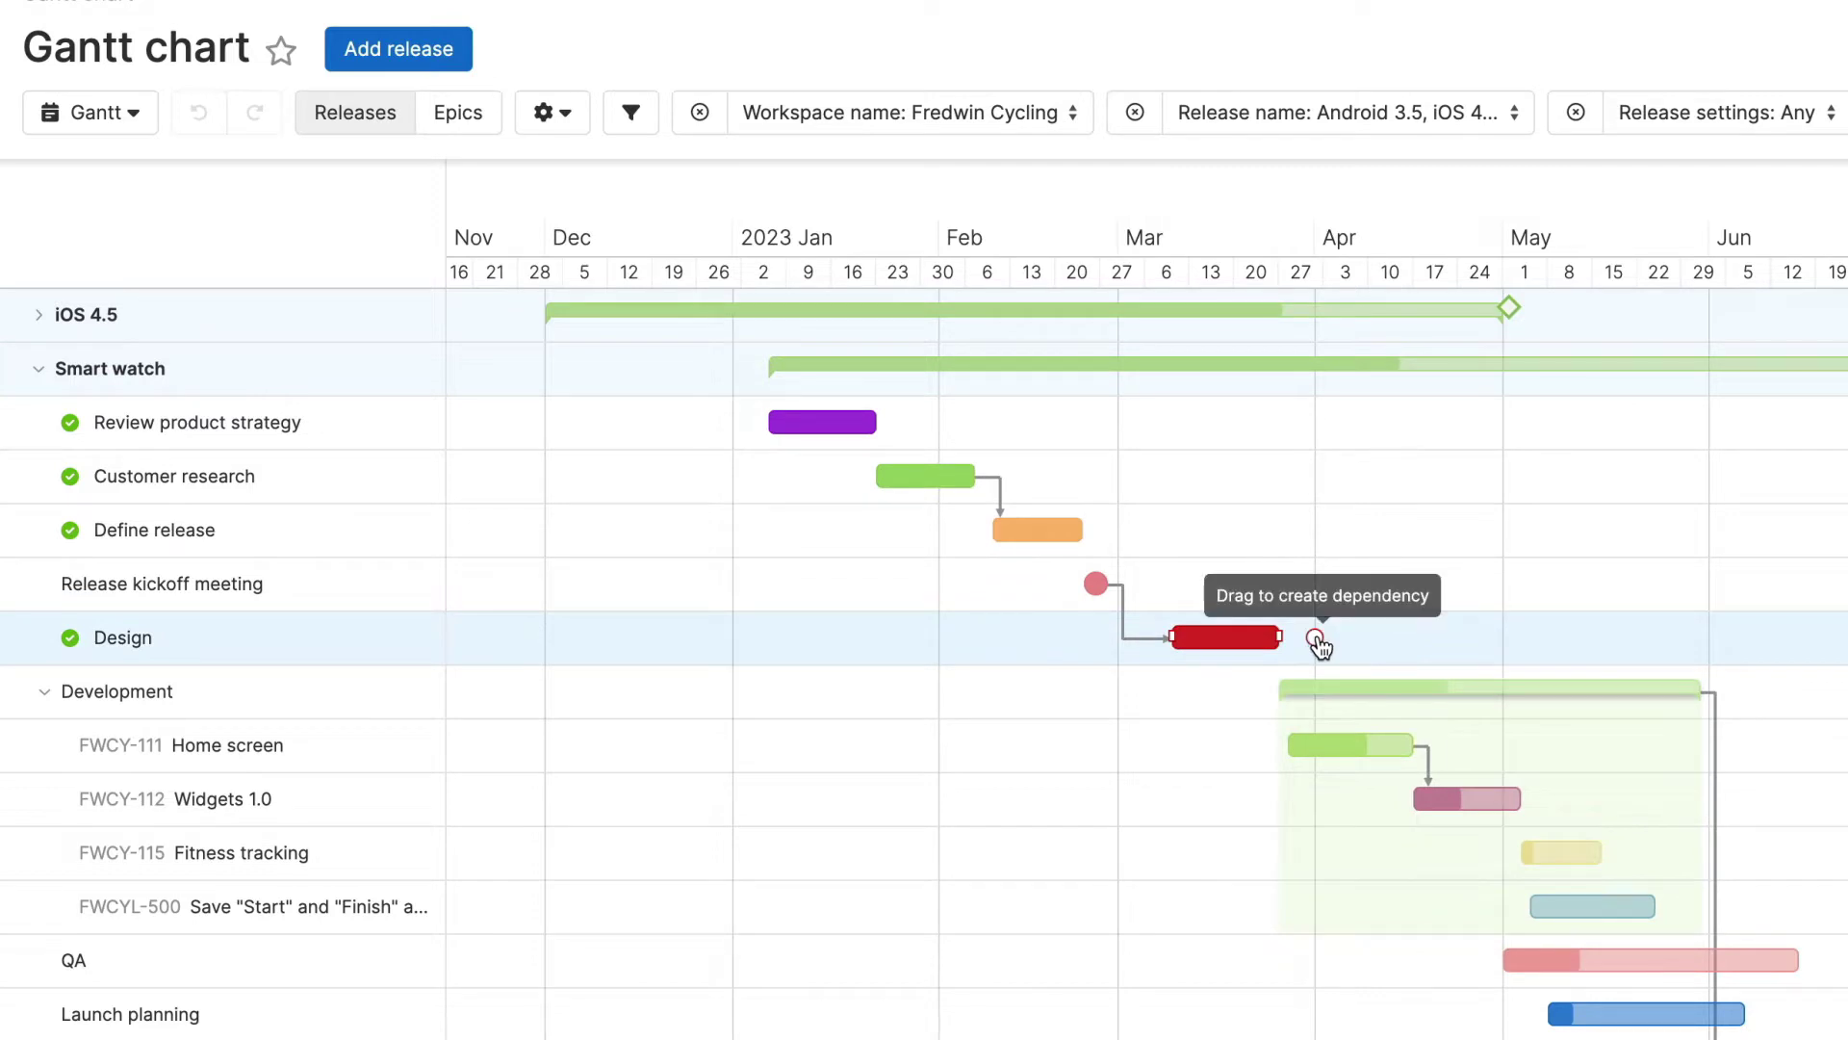
drag(1317, 639, 1251, 701)
scroll(978, 136, up, 2)
Vote for the Audio turn cues idea in the Fredwin Cycling Public Ideas Portal
mouse_move(837, 39)
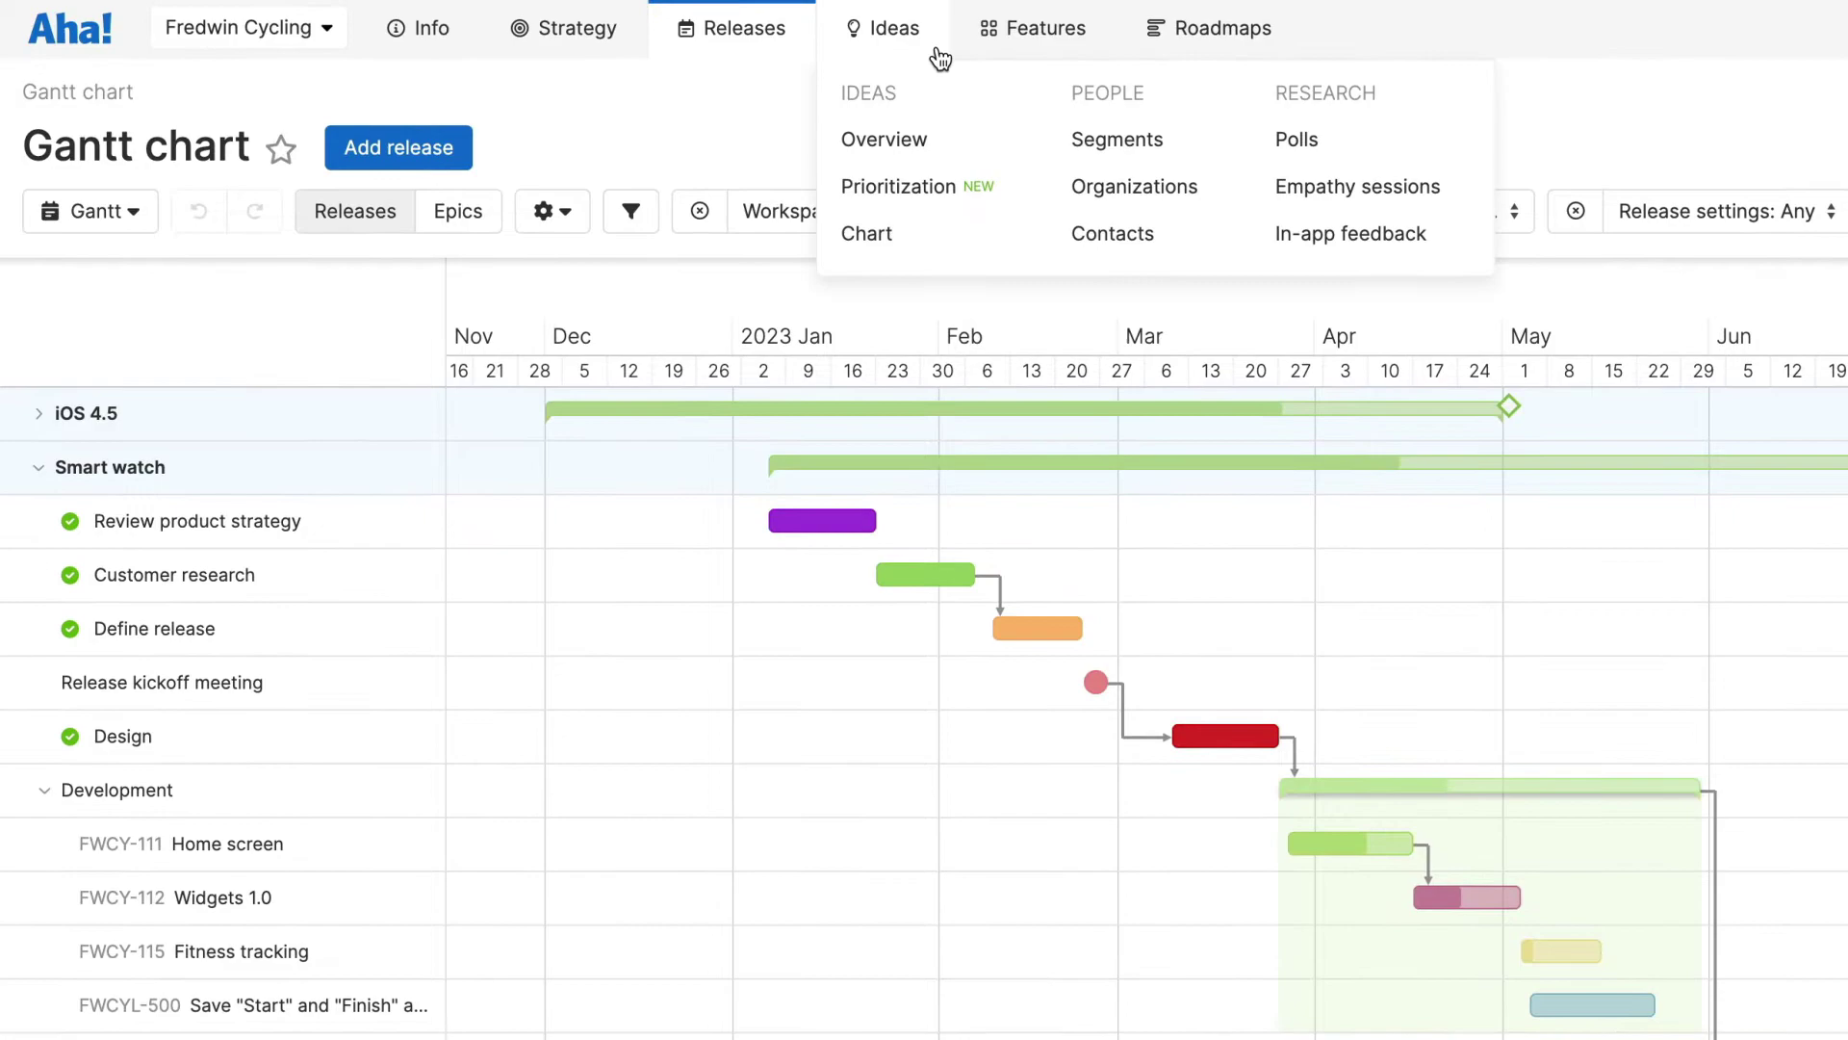
click(958, 137)
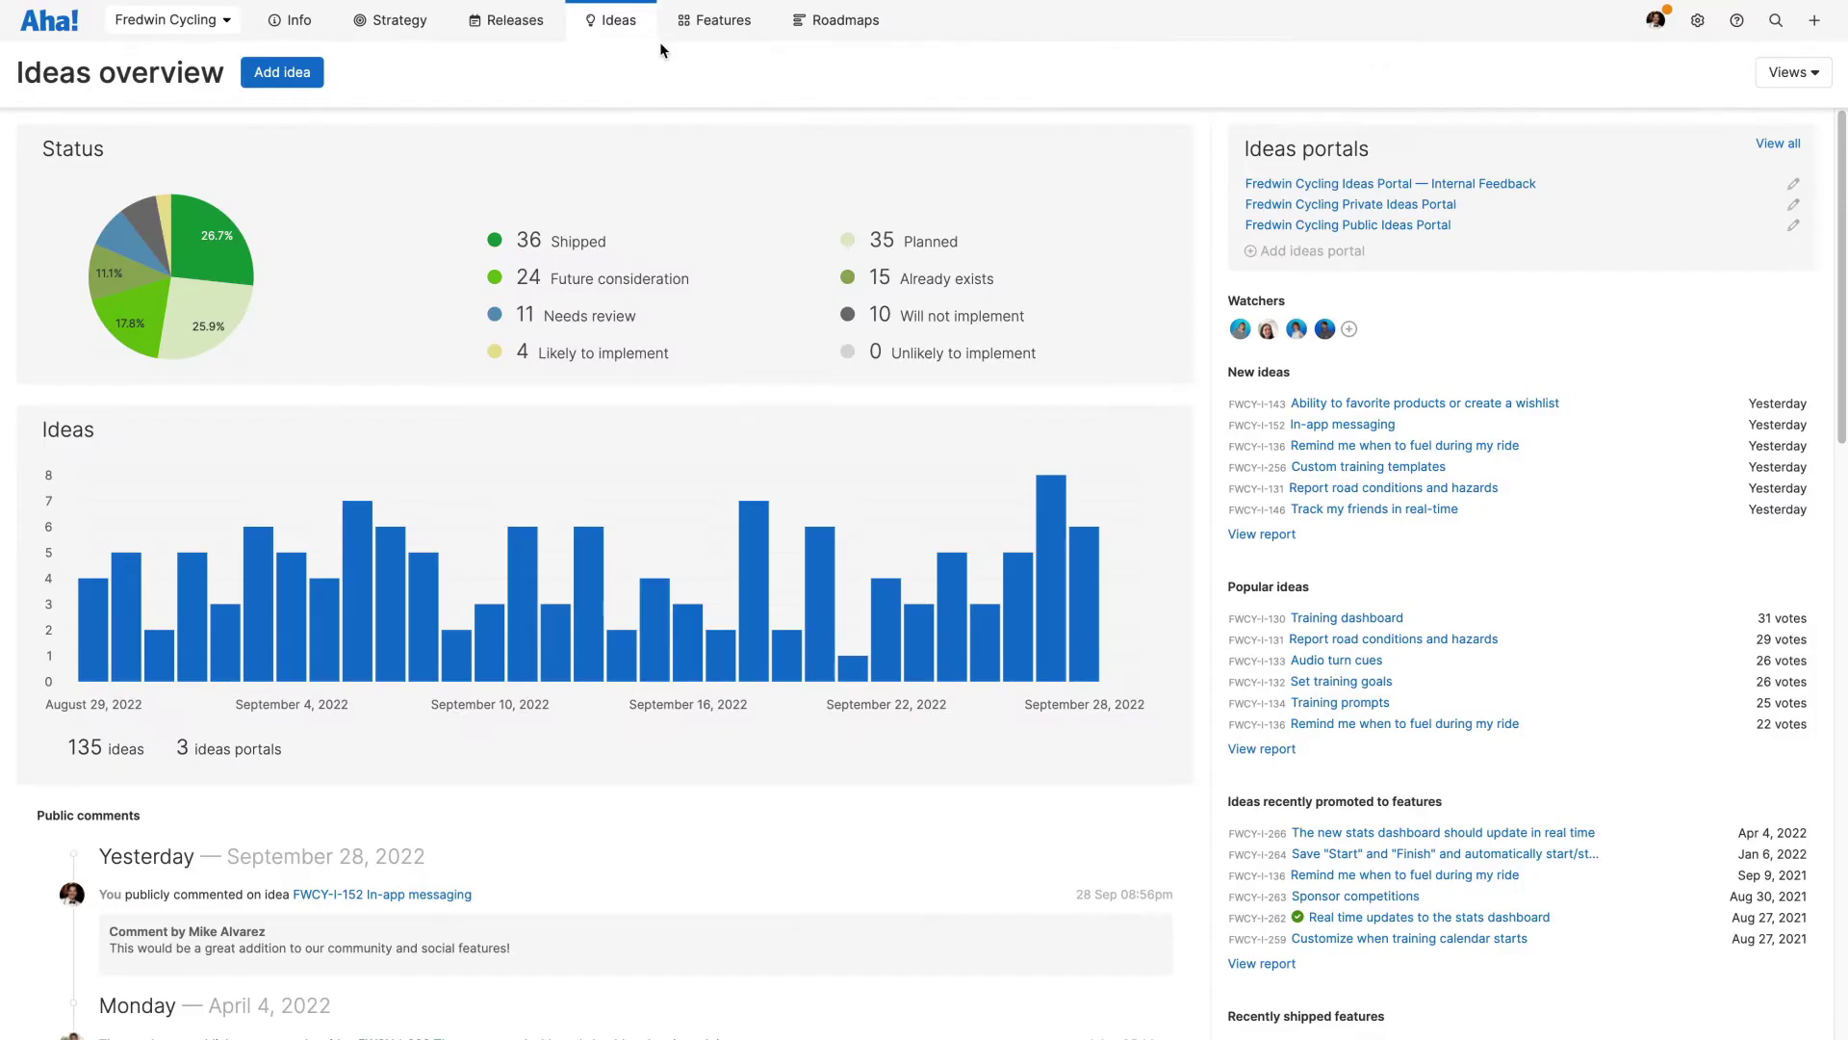
click(1256, 228)
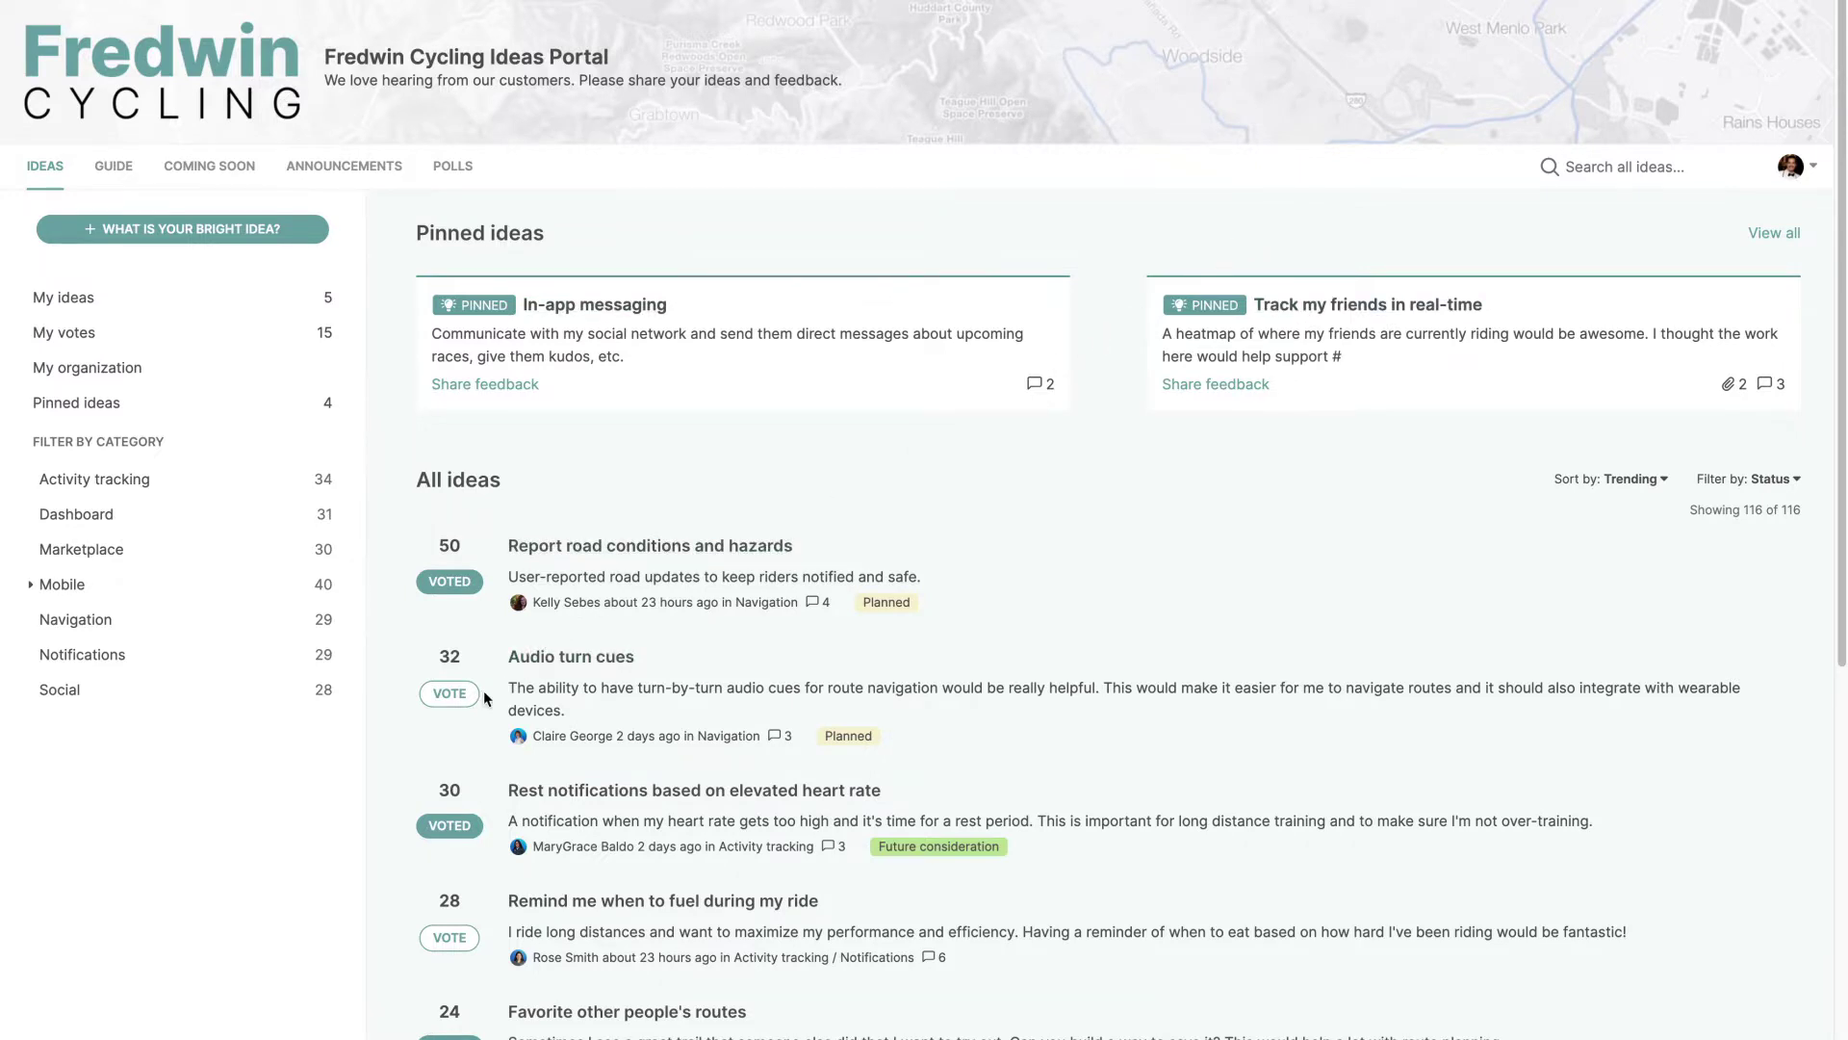
click(450, 694)
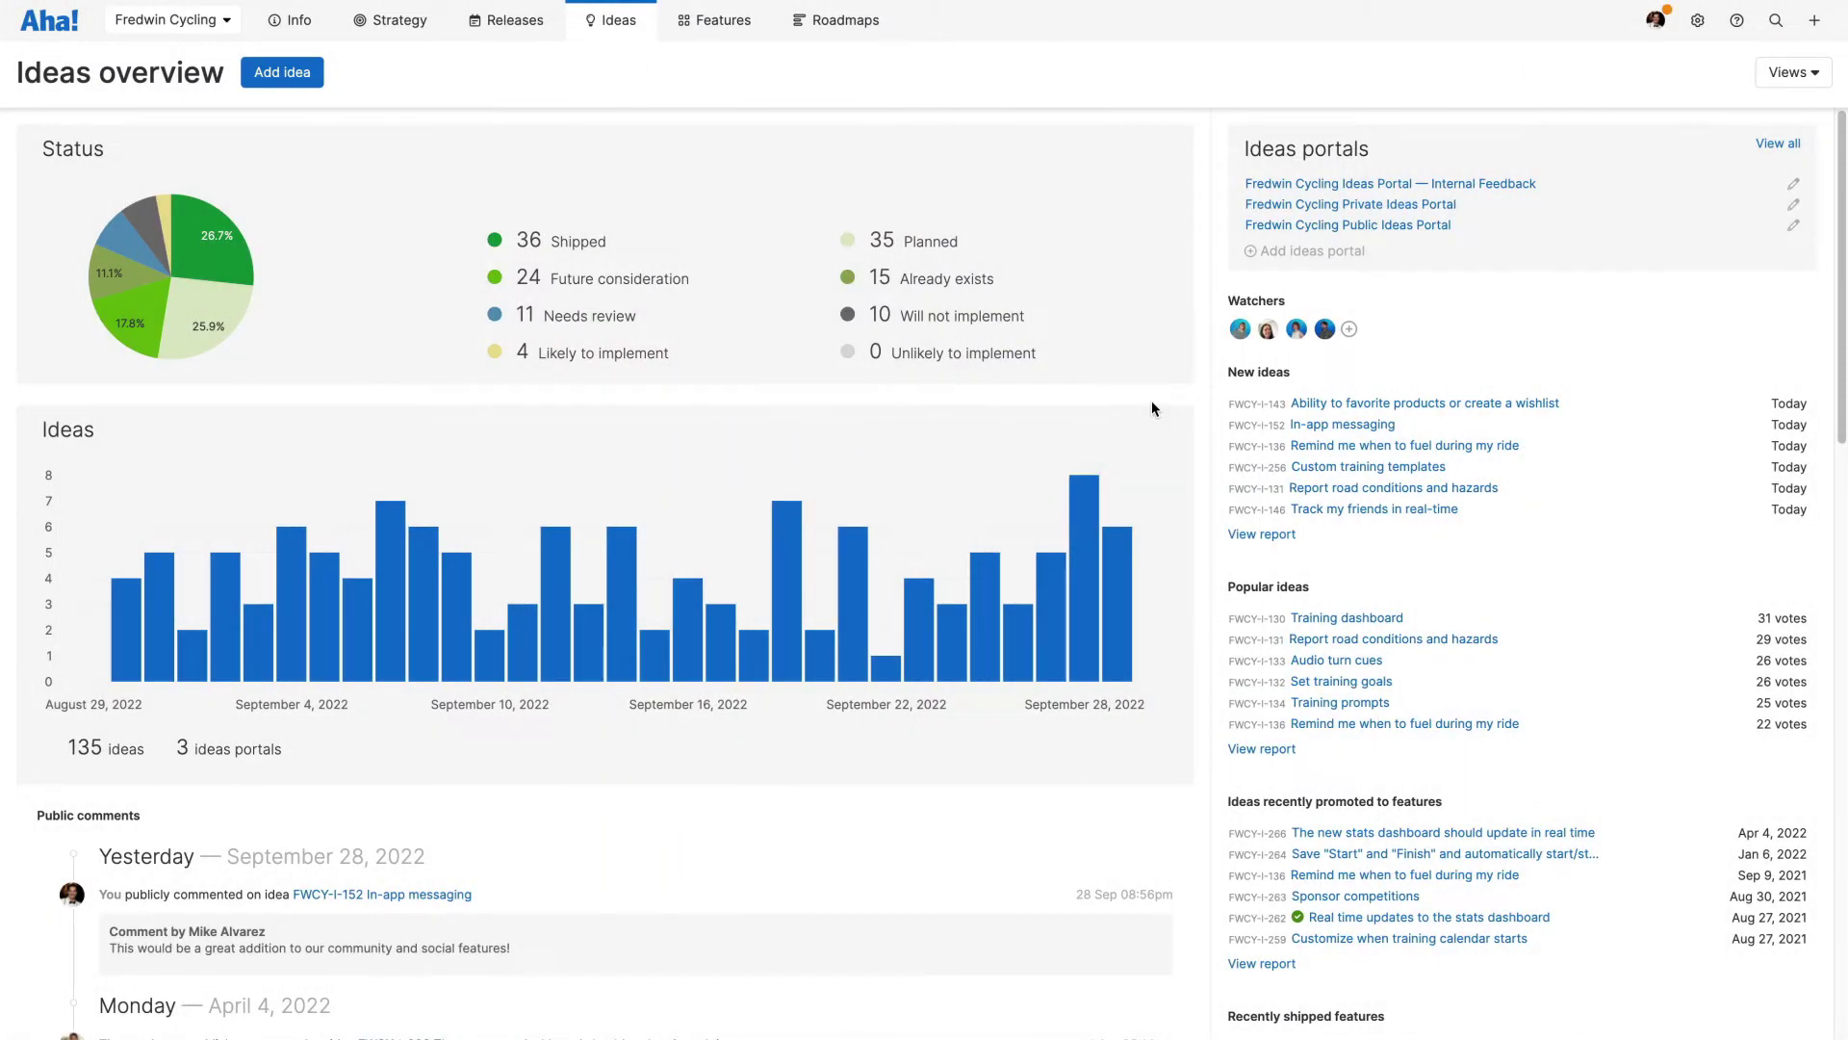
Promote the In-app messaging idea to a feature, creating FWCY-254
click(1247, 429)
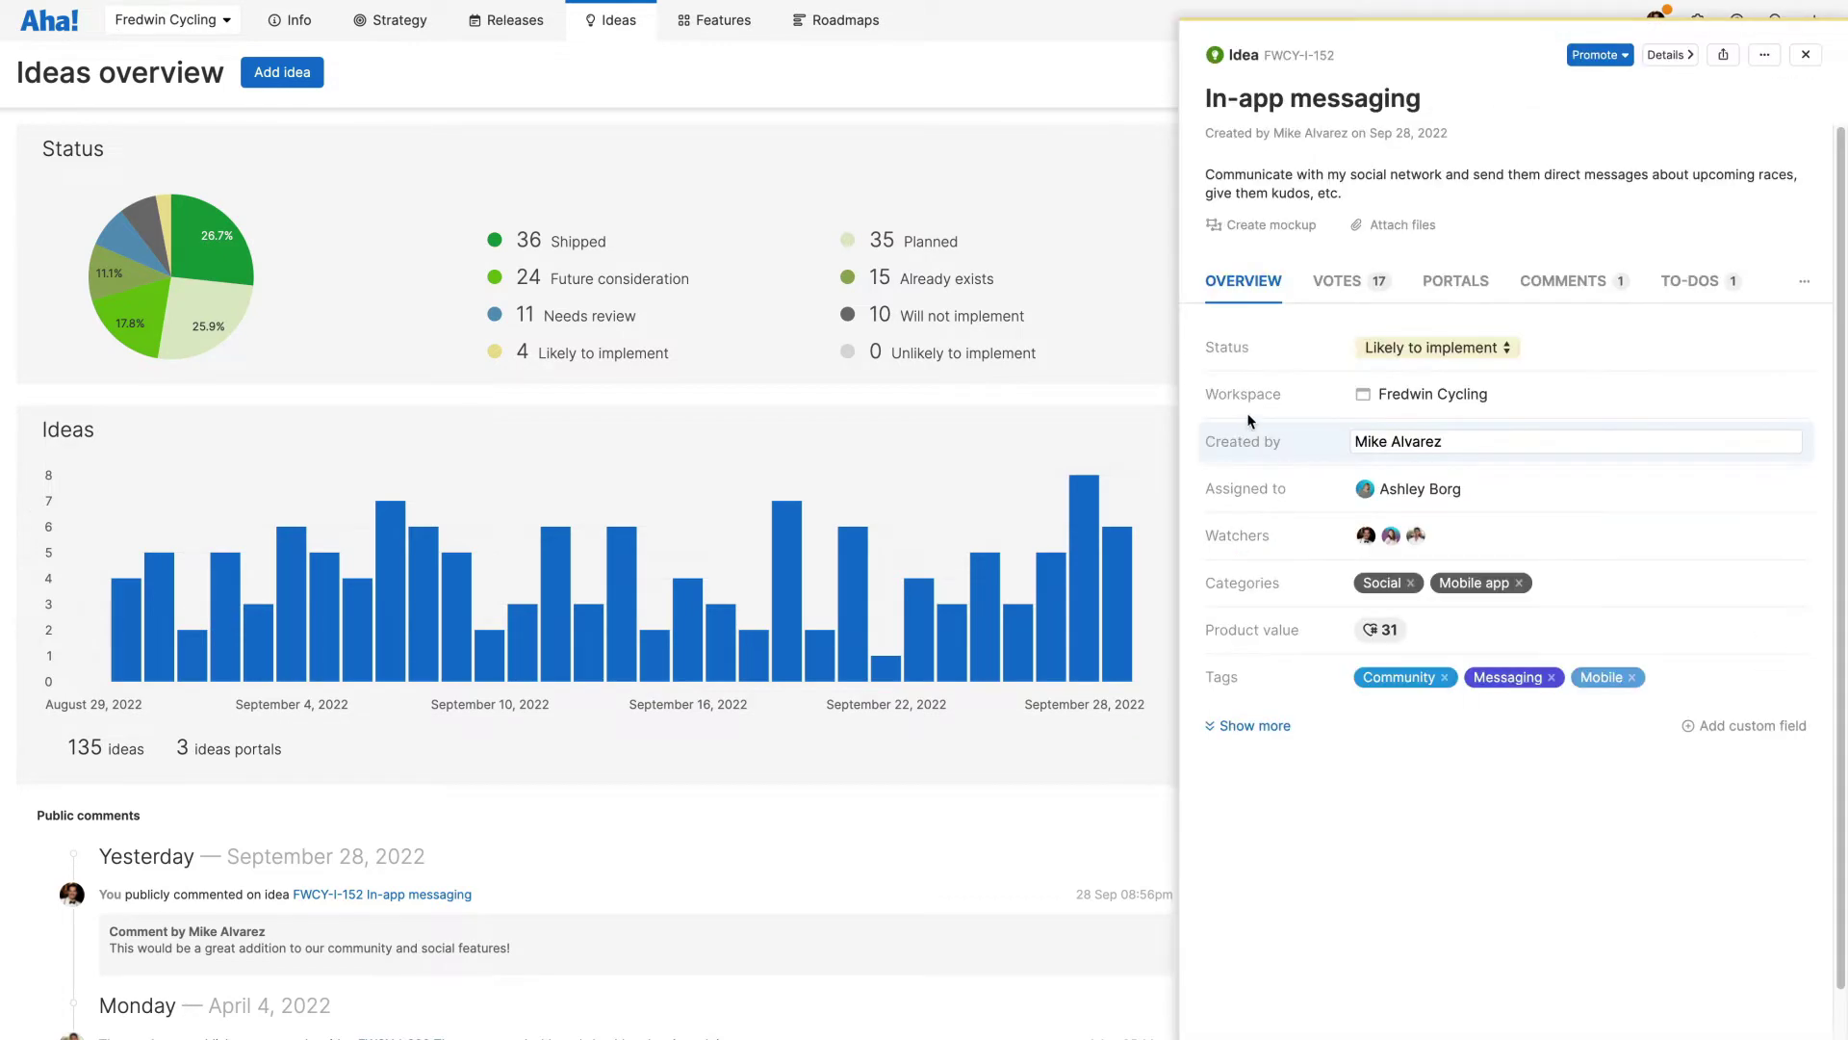
click(1598, 55)
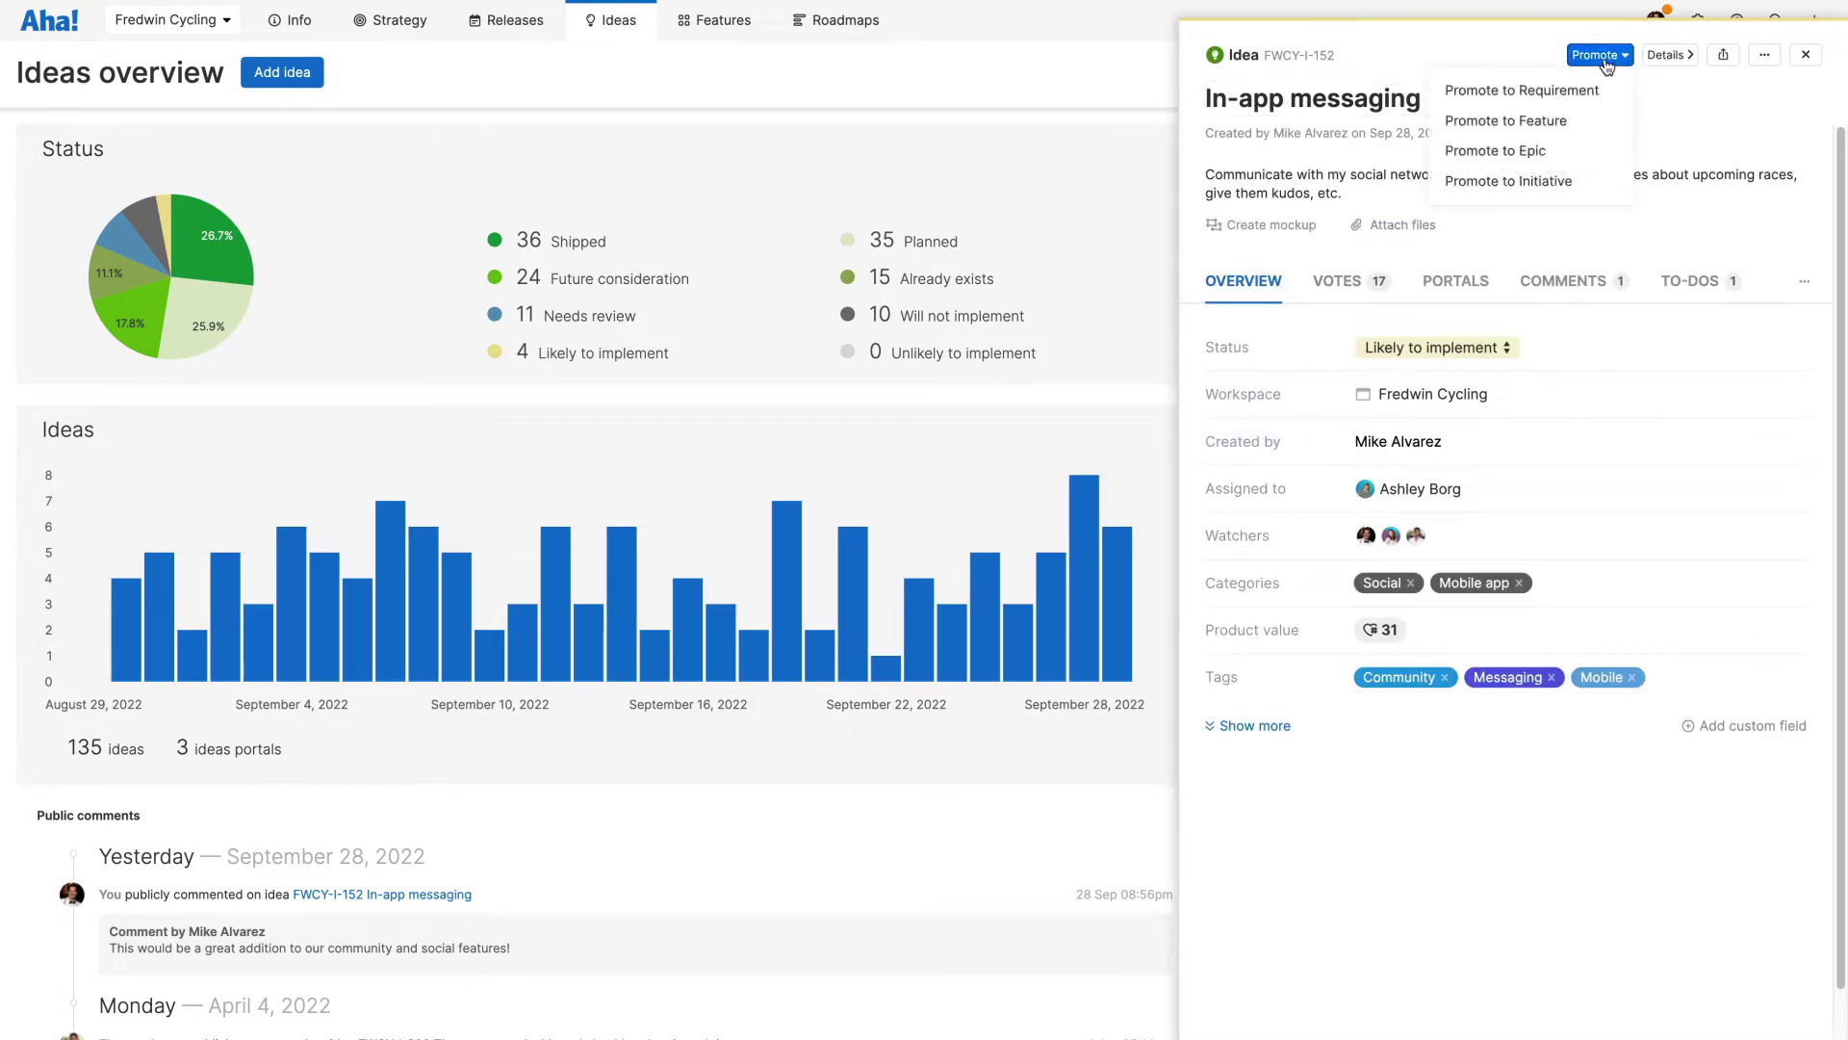
click(1604, 121)
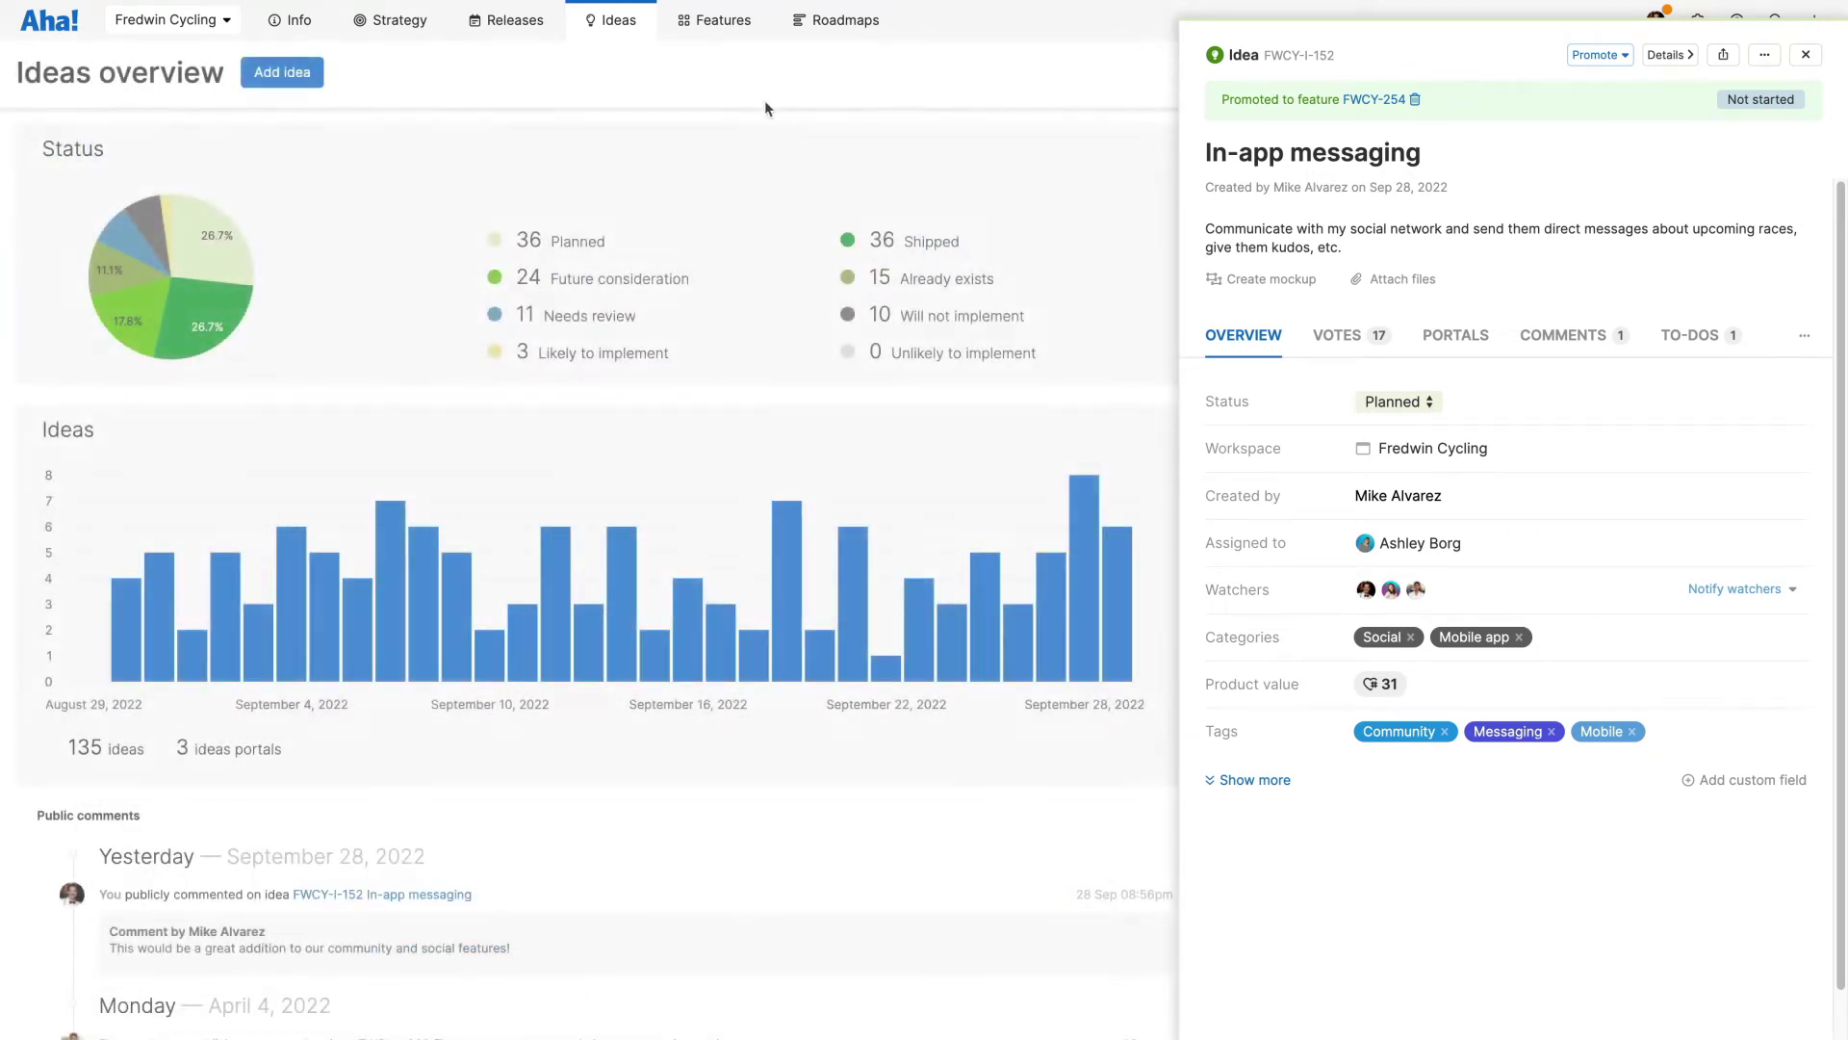
On the features board, set Widgets 1.0's status to Ready to develop
mouse_move(722, 30)
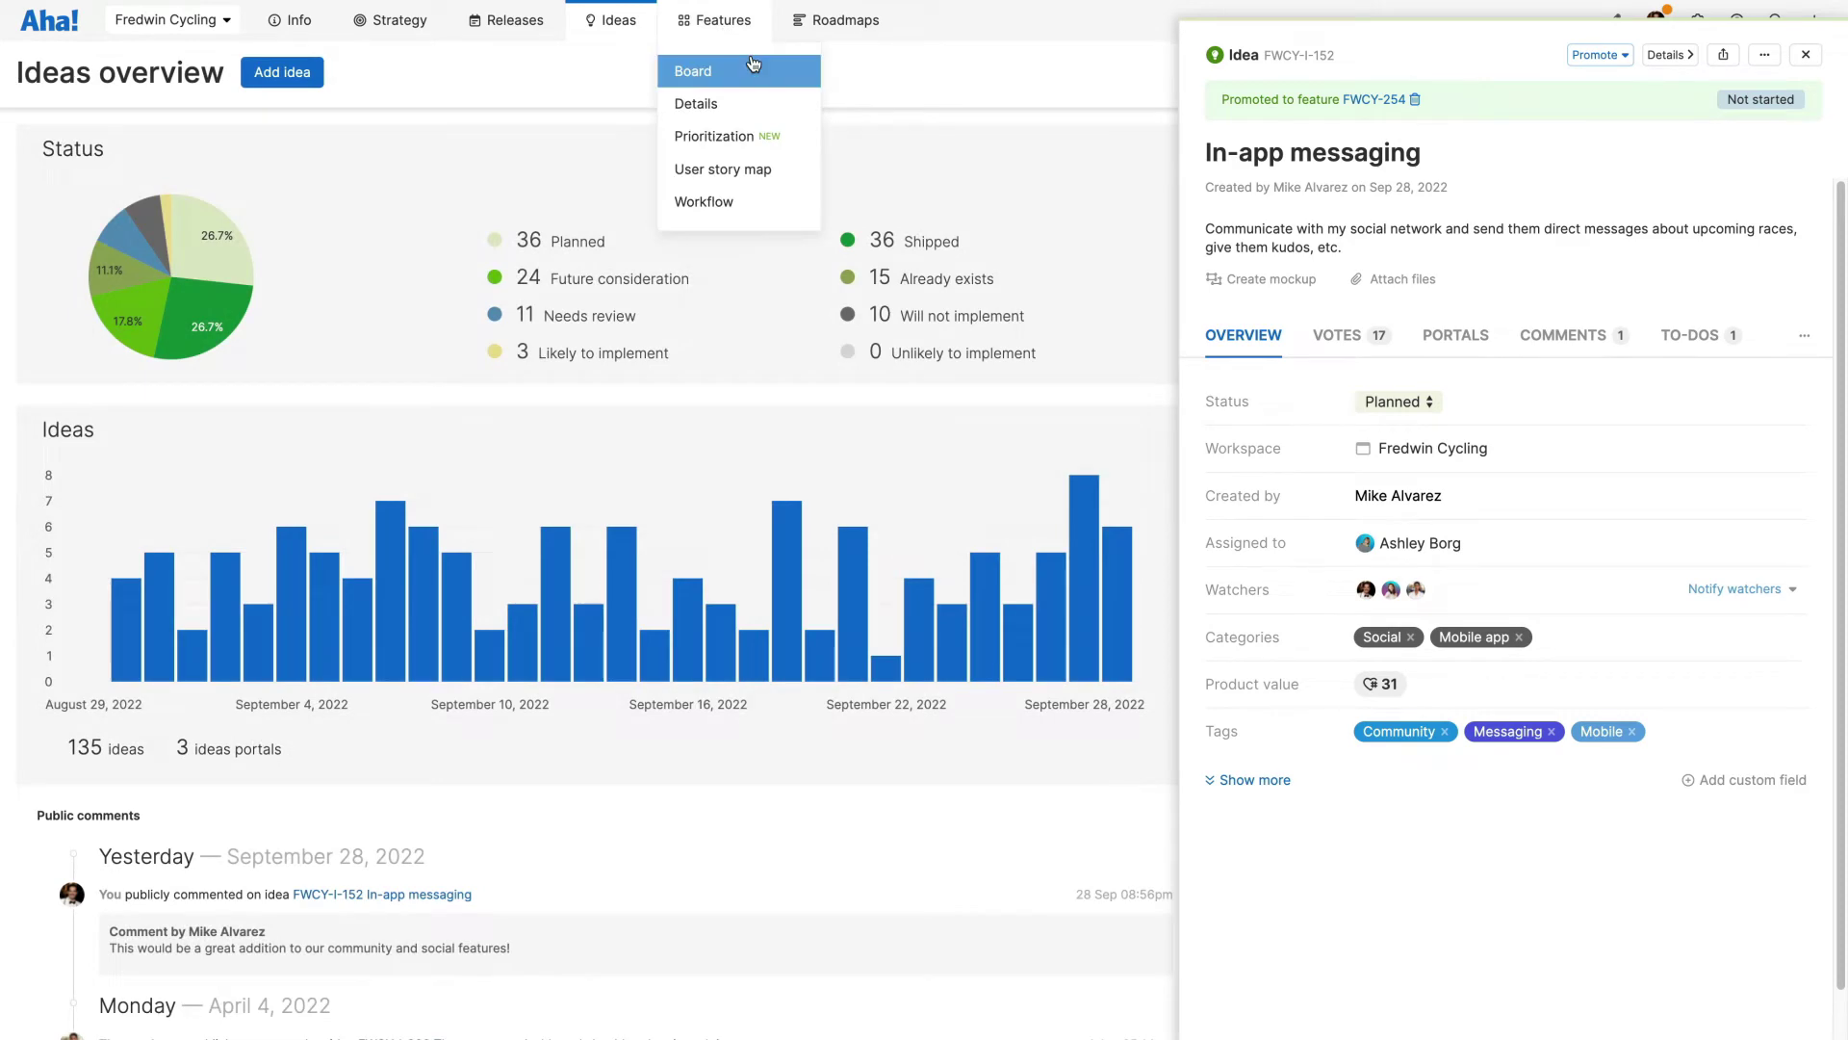
click(754, 64)
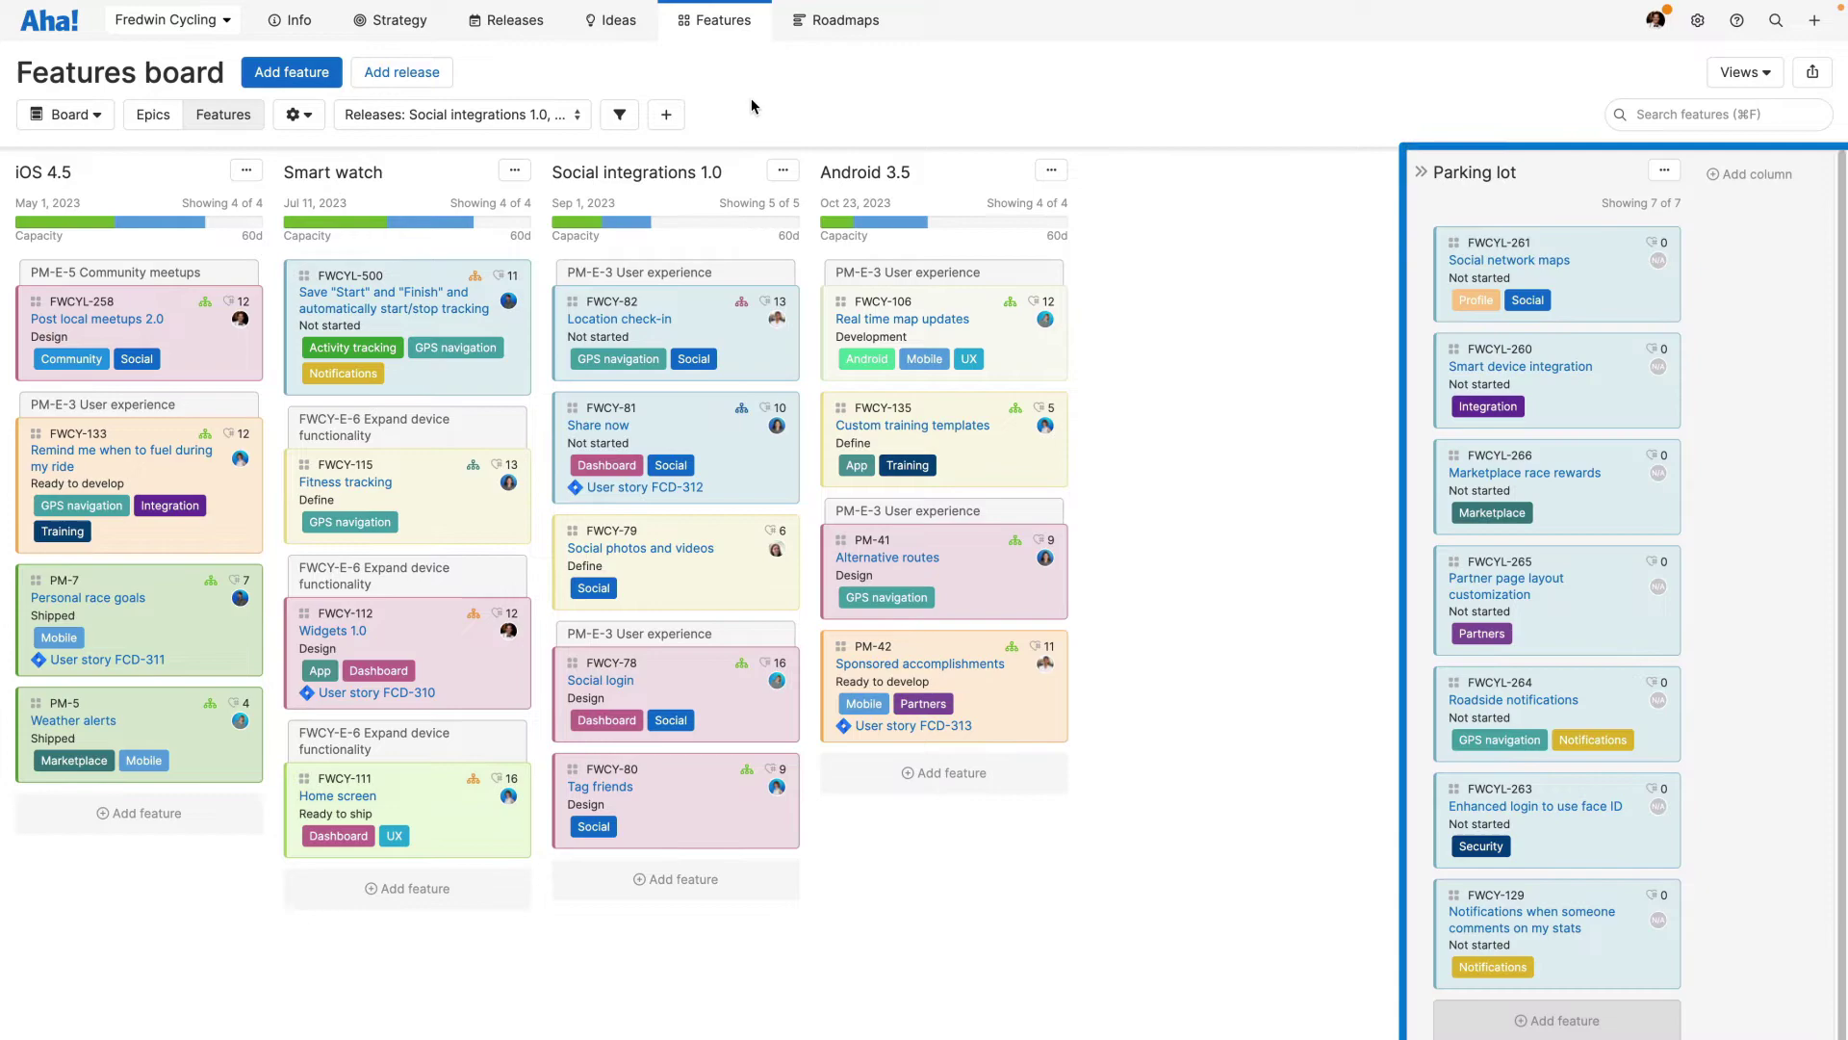
click(460, 621)
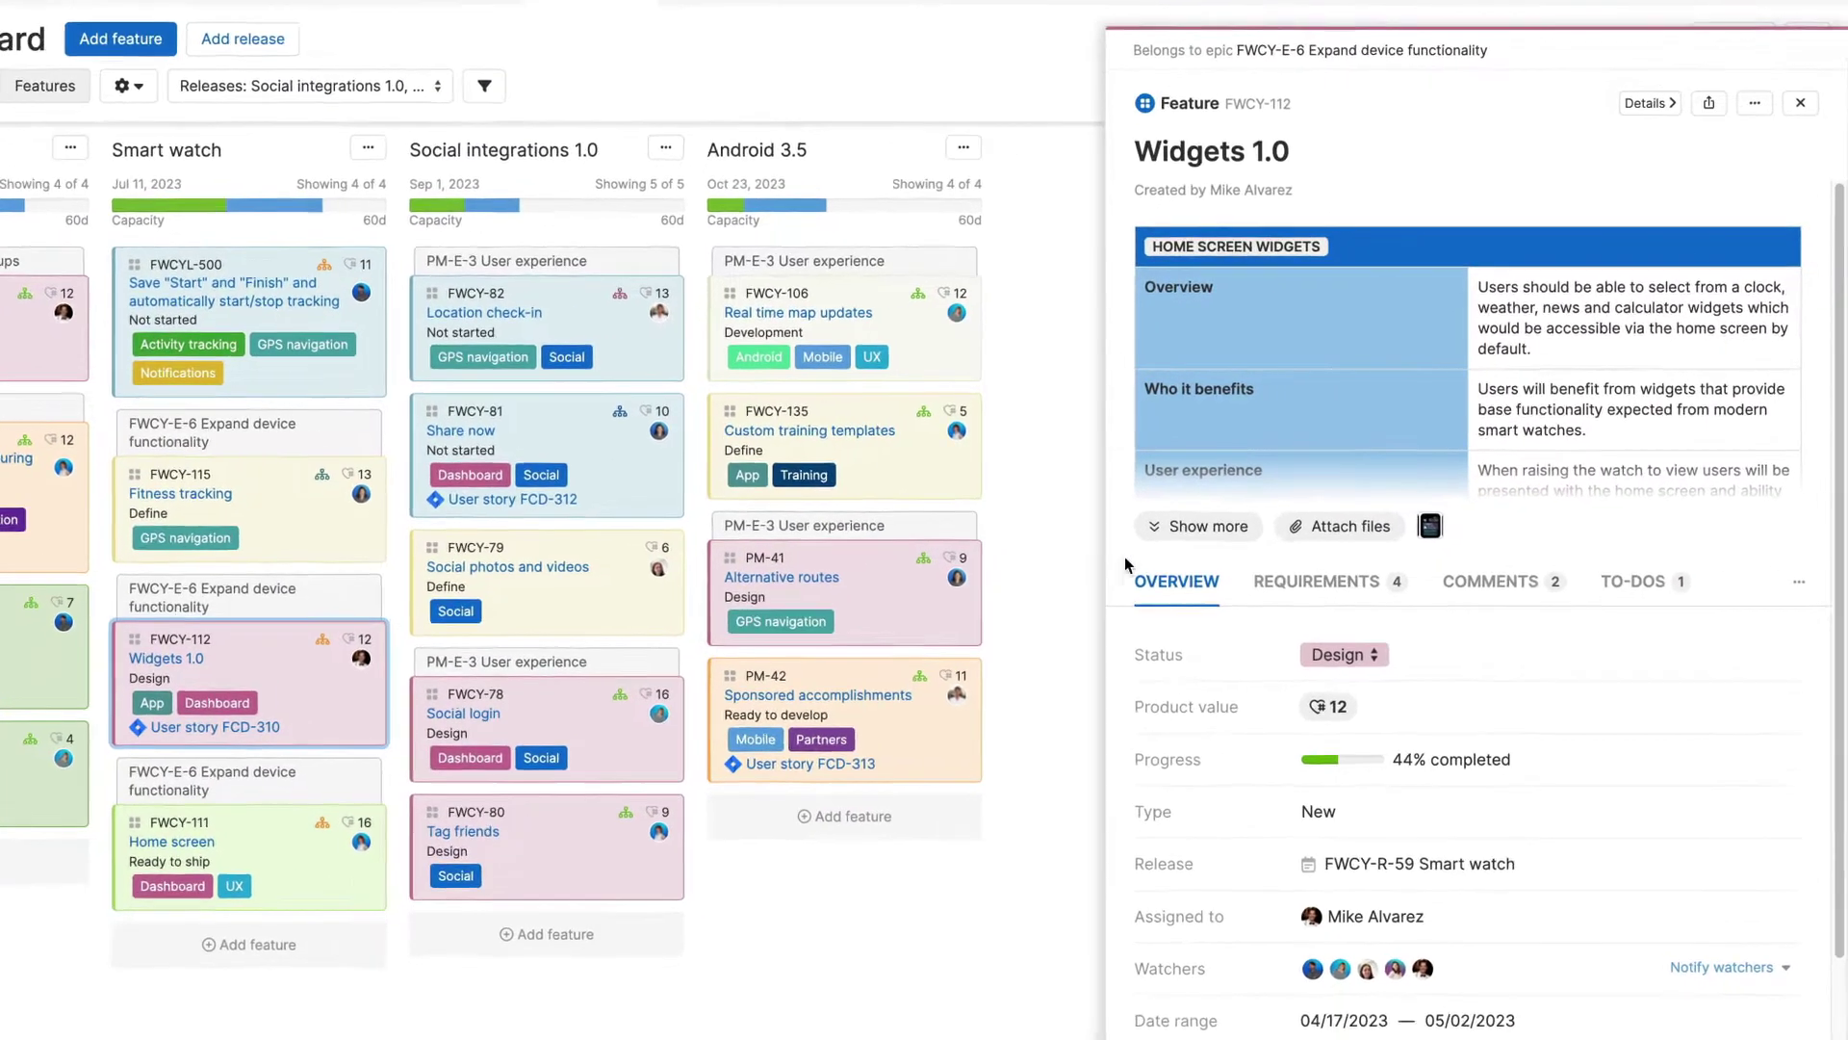
click(1249, 514)
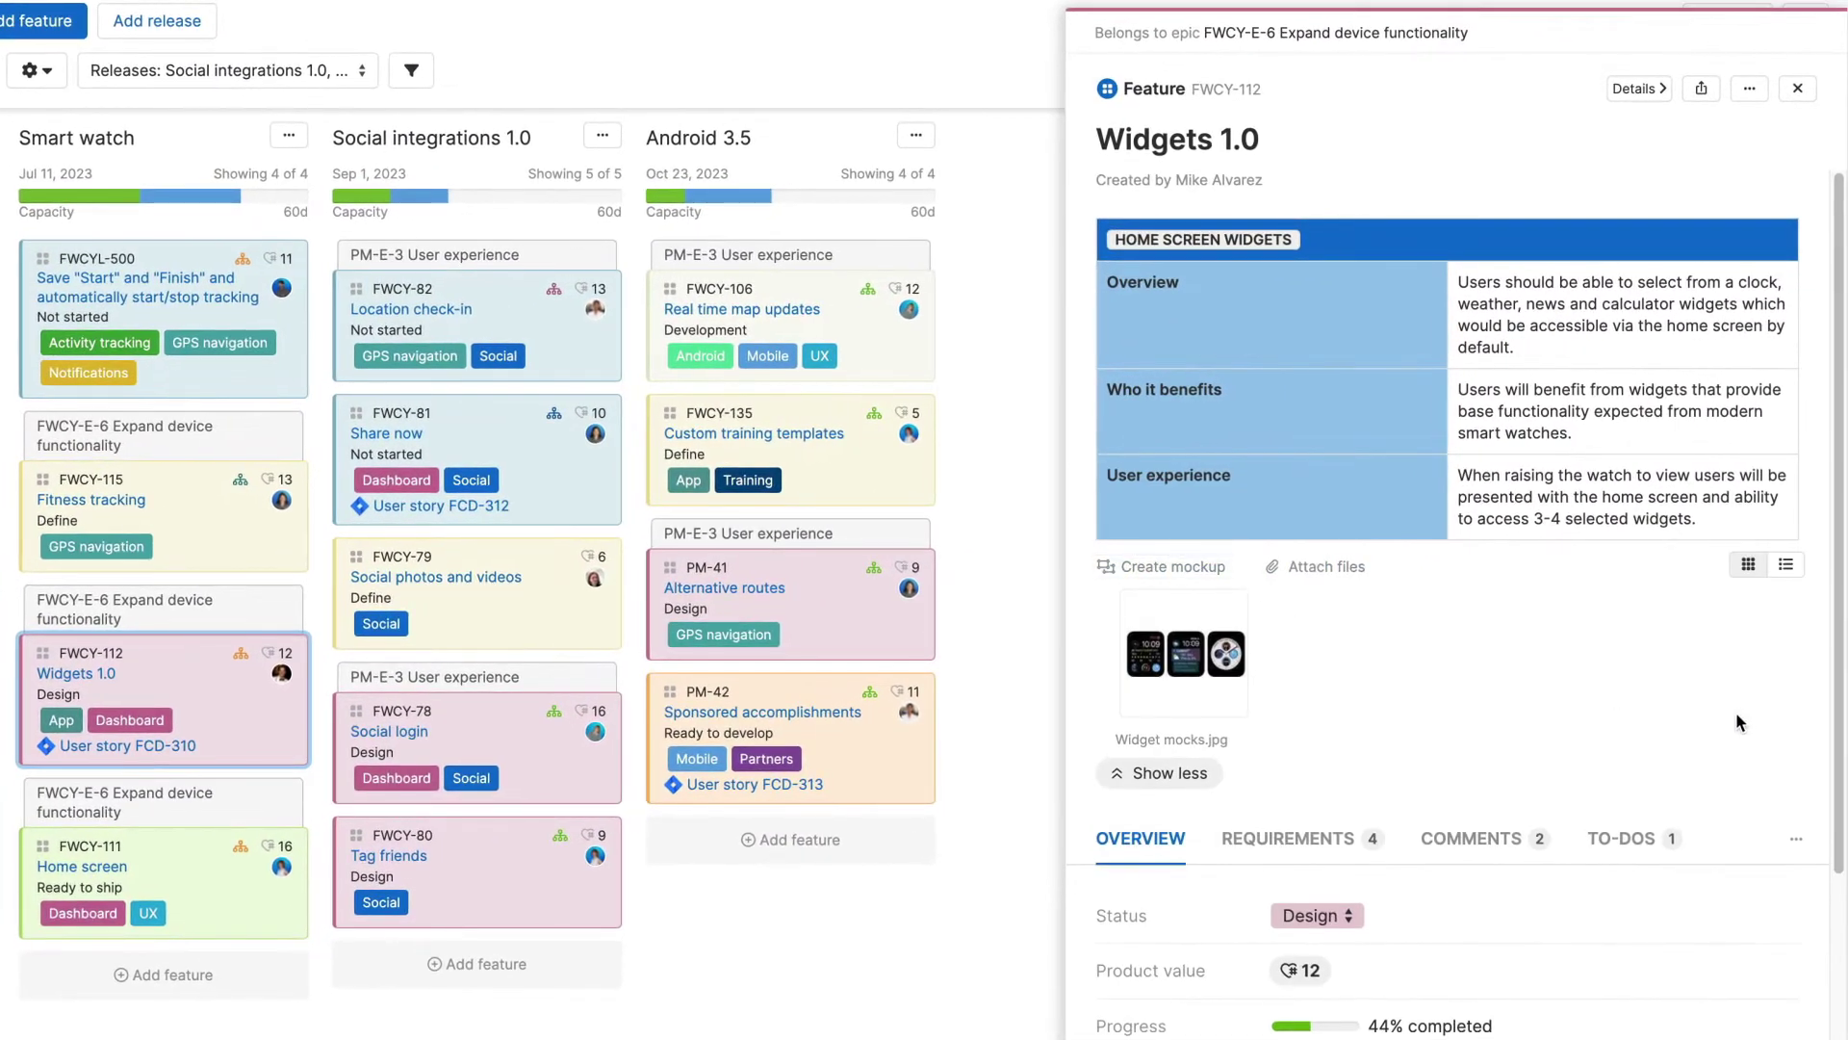
scroll(1743, 717, down, 5)
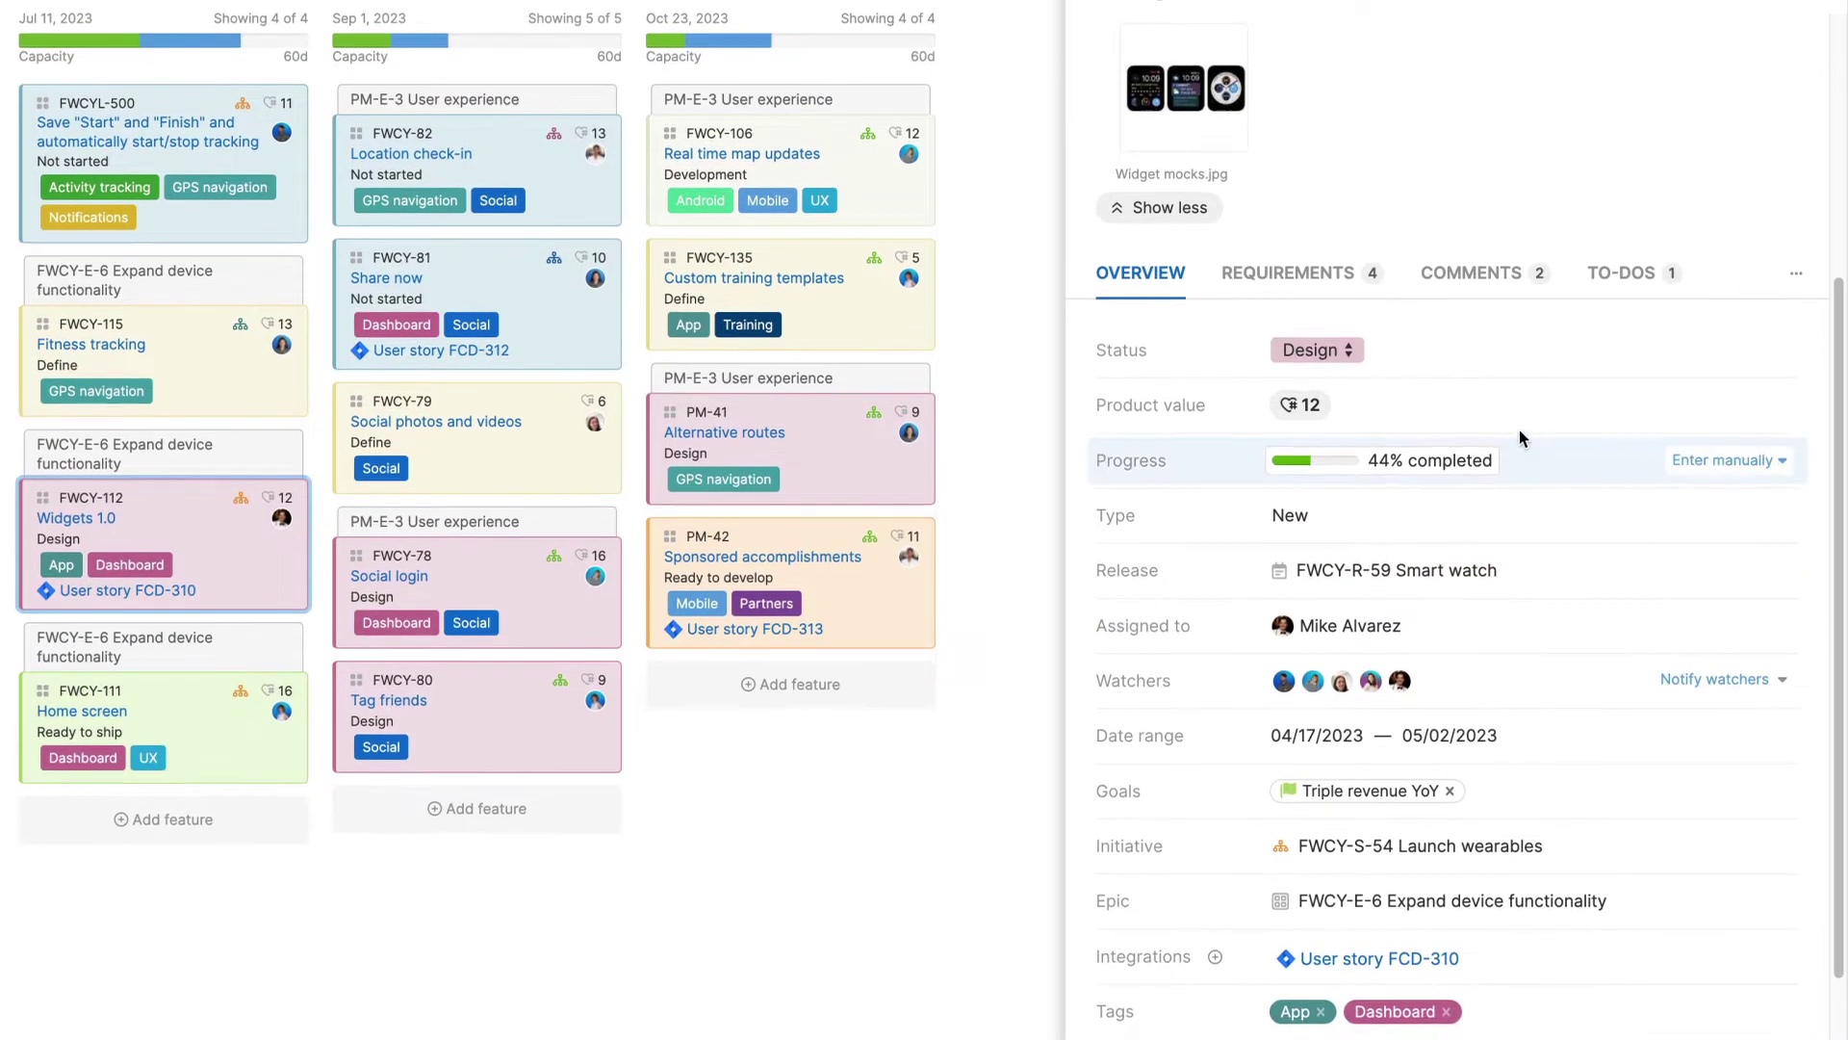
click(1349, 354)
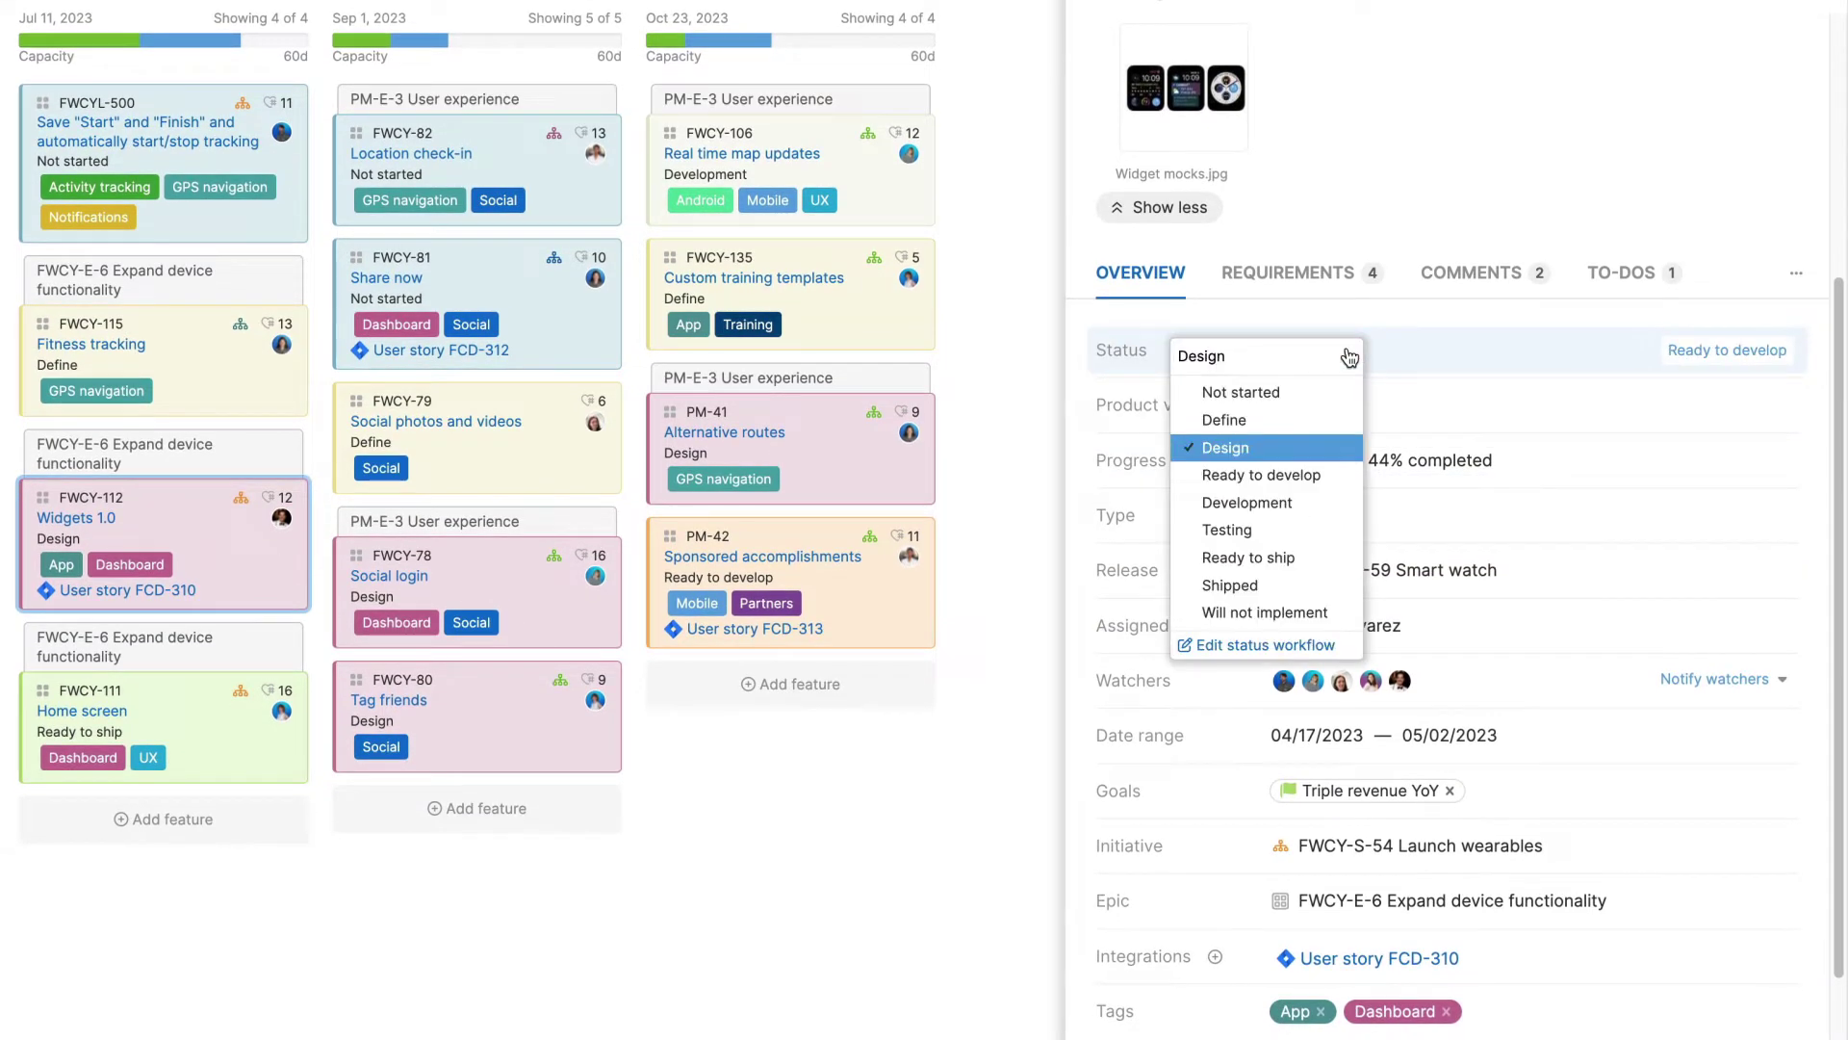
click(1337, 477)
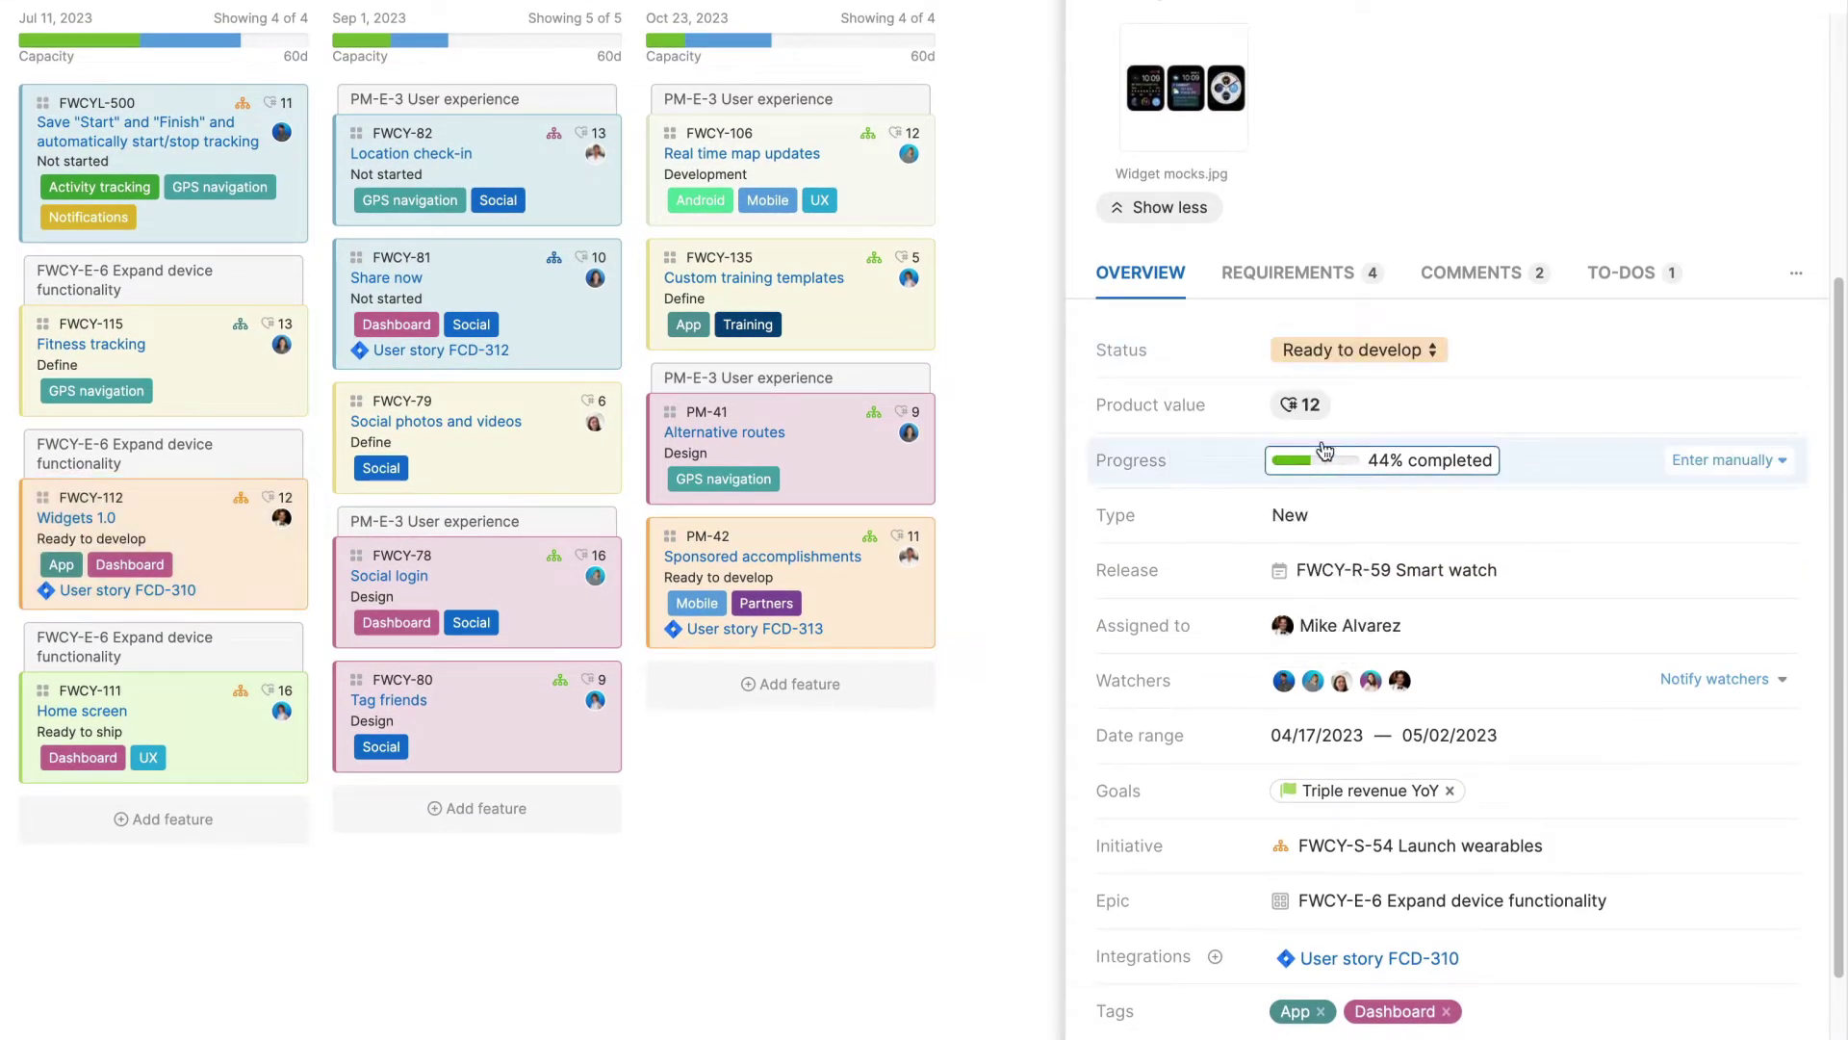
Rescore Widgets 1.0 with Need 6, Effort 3 and Confidence 90%, giving 18
click(1315, 414)
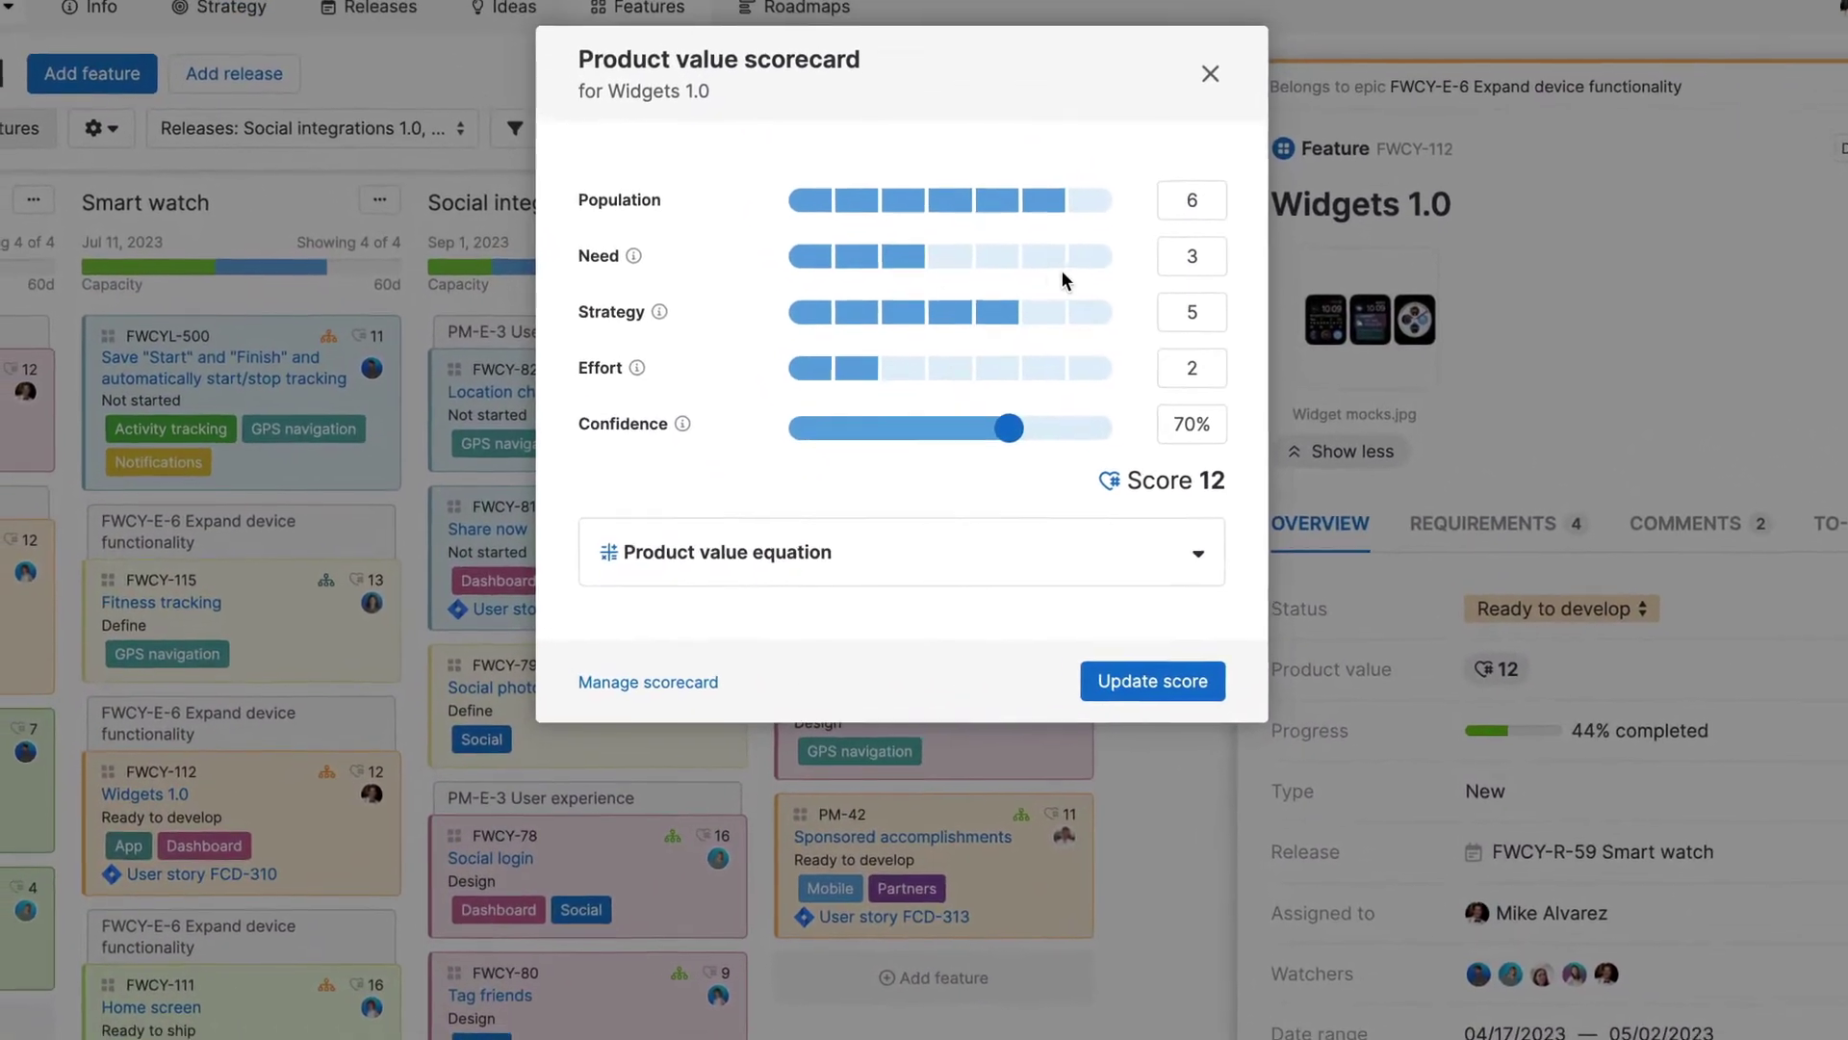
click(1059, 285)
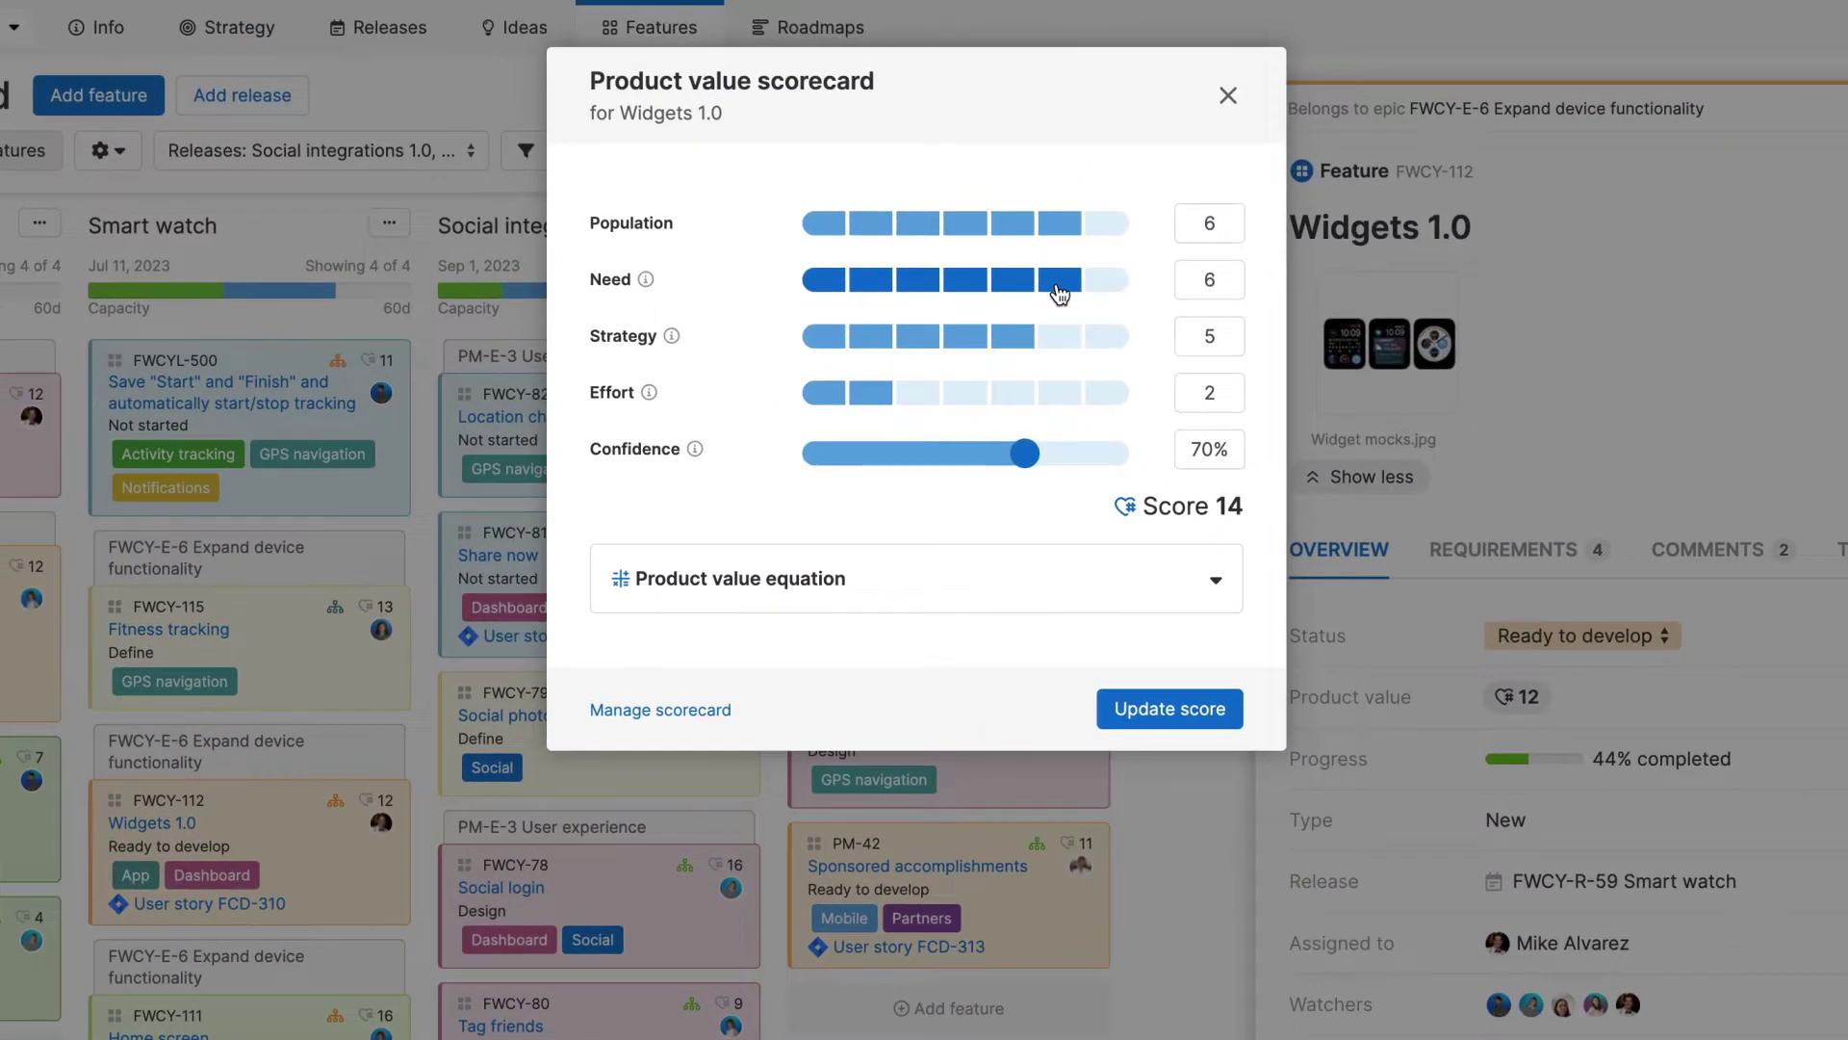
click(917, 393)
drag(1025, 452, 1085, 458)
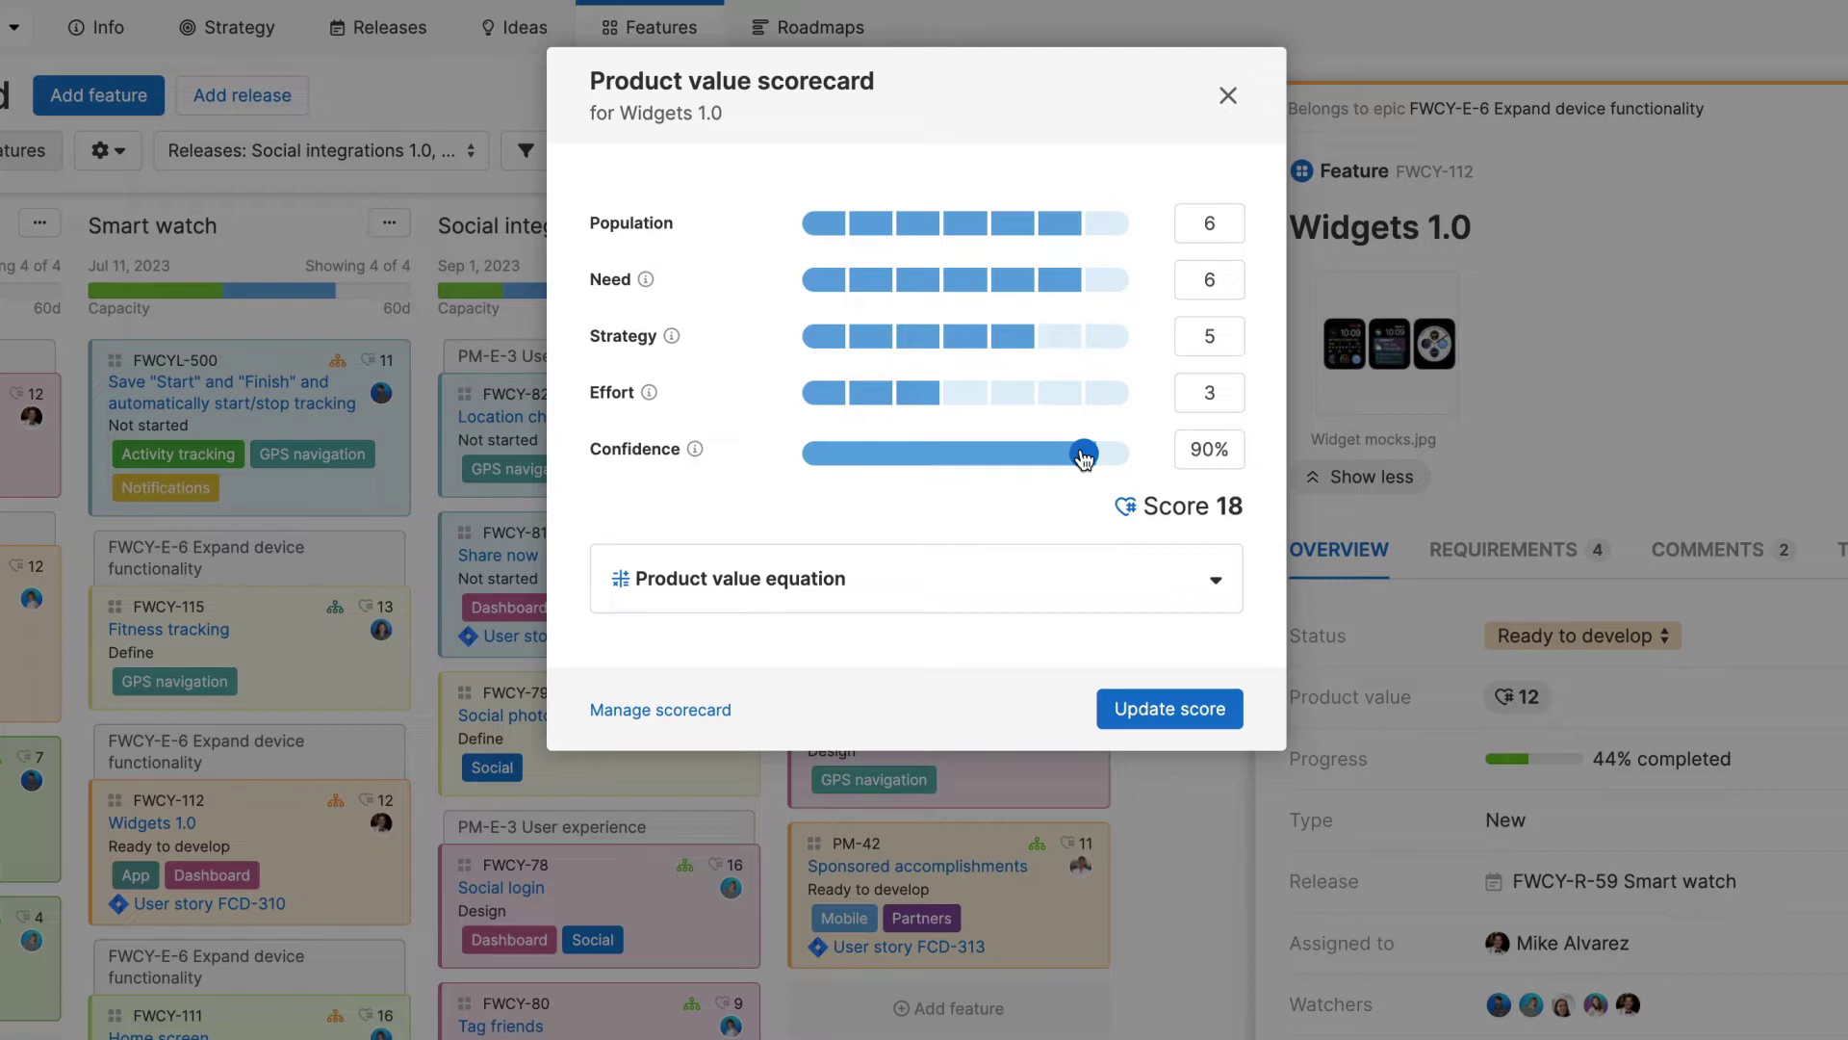
click(1228, 706)
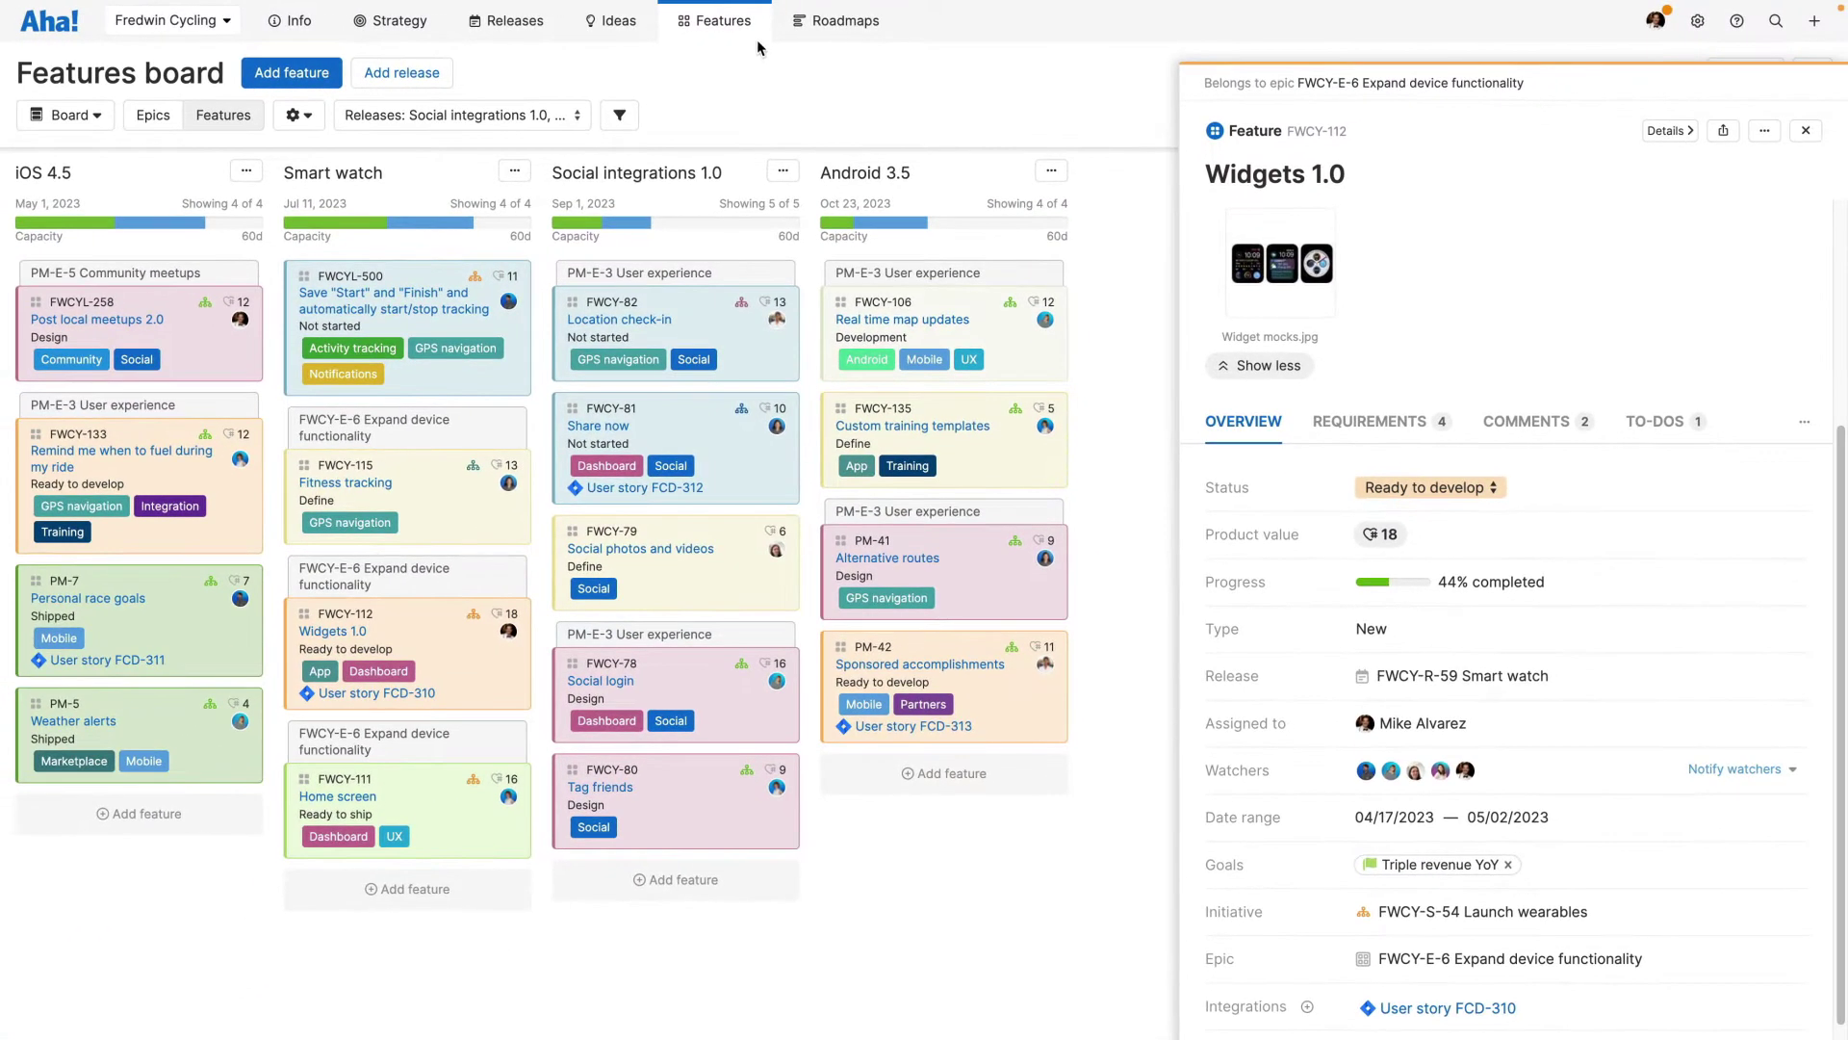
Set Home screen's Population rating to 6 (value 18) and move it to rank 5
mouse_move(758, 49)
click(787, 134)
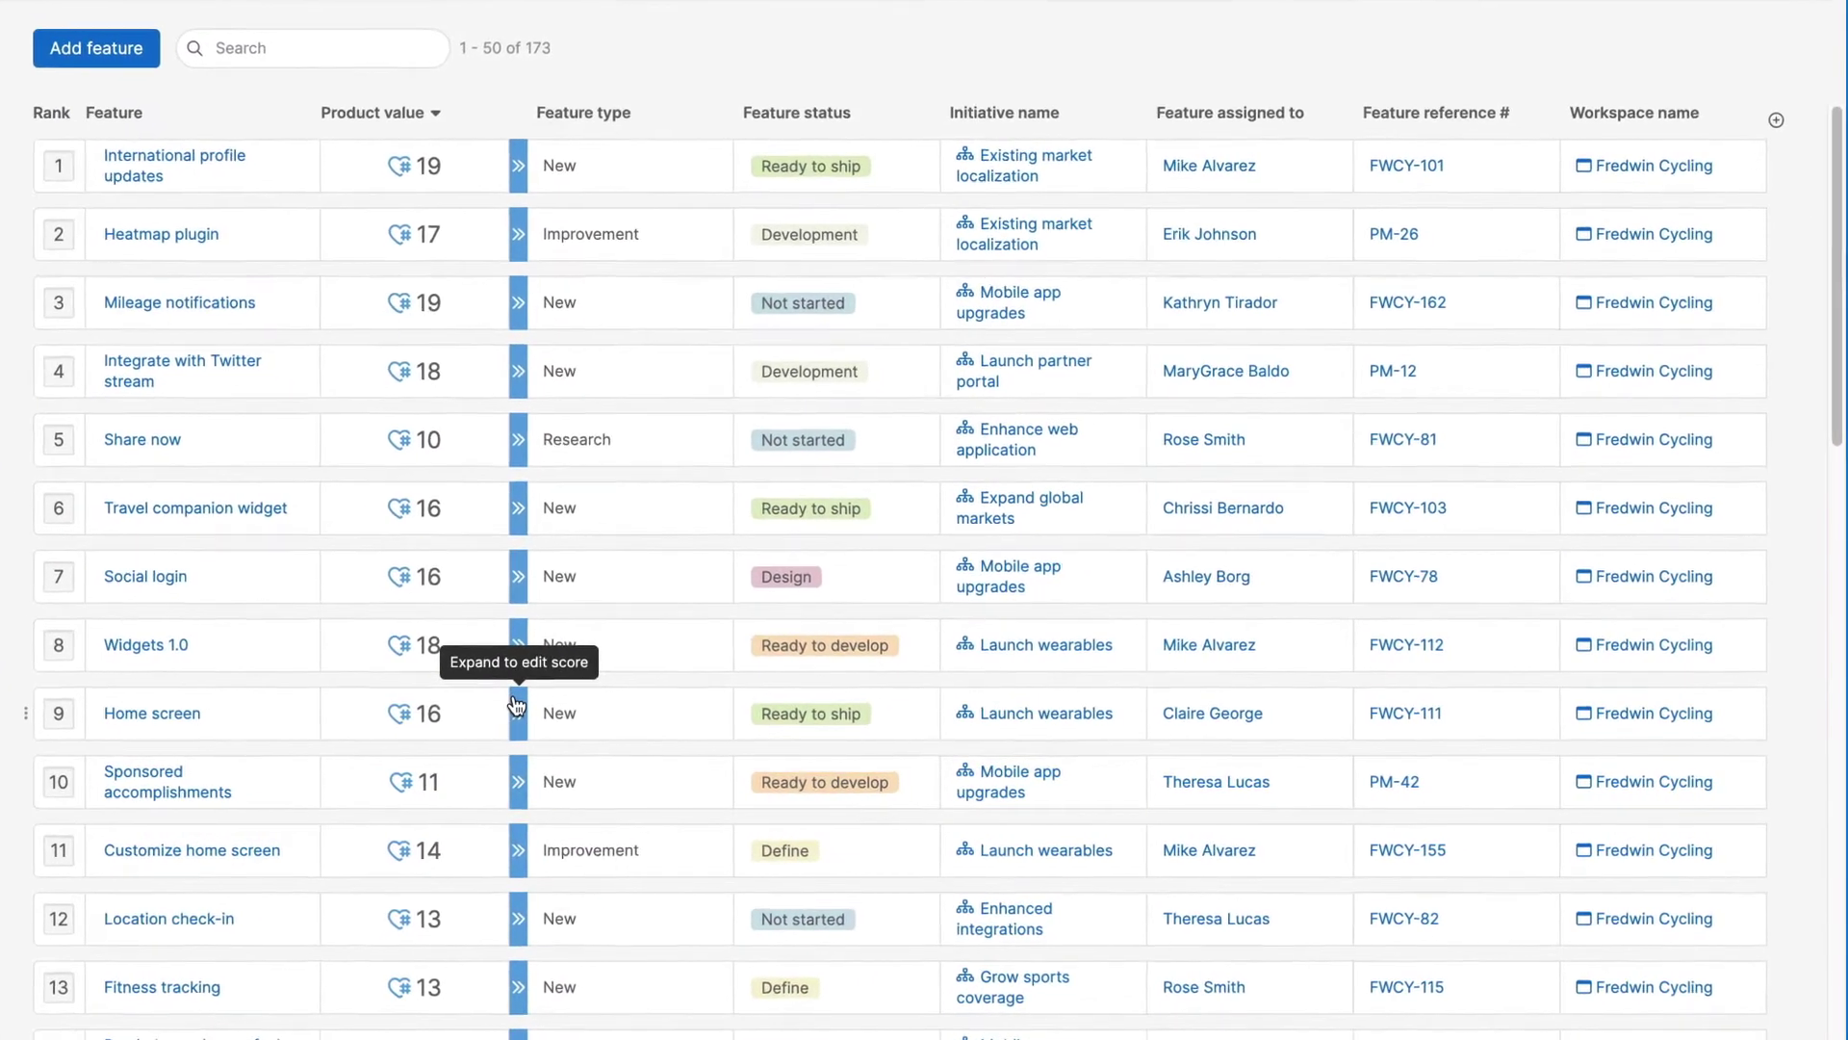
click(515, 703)
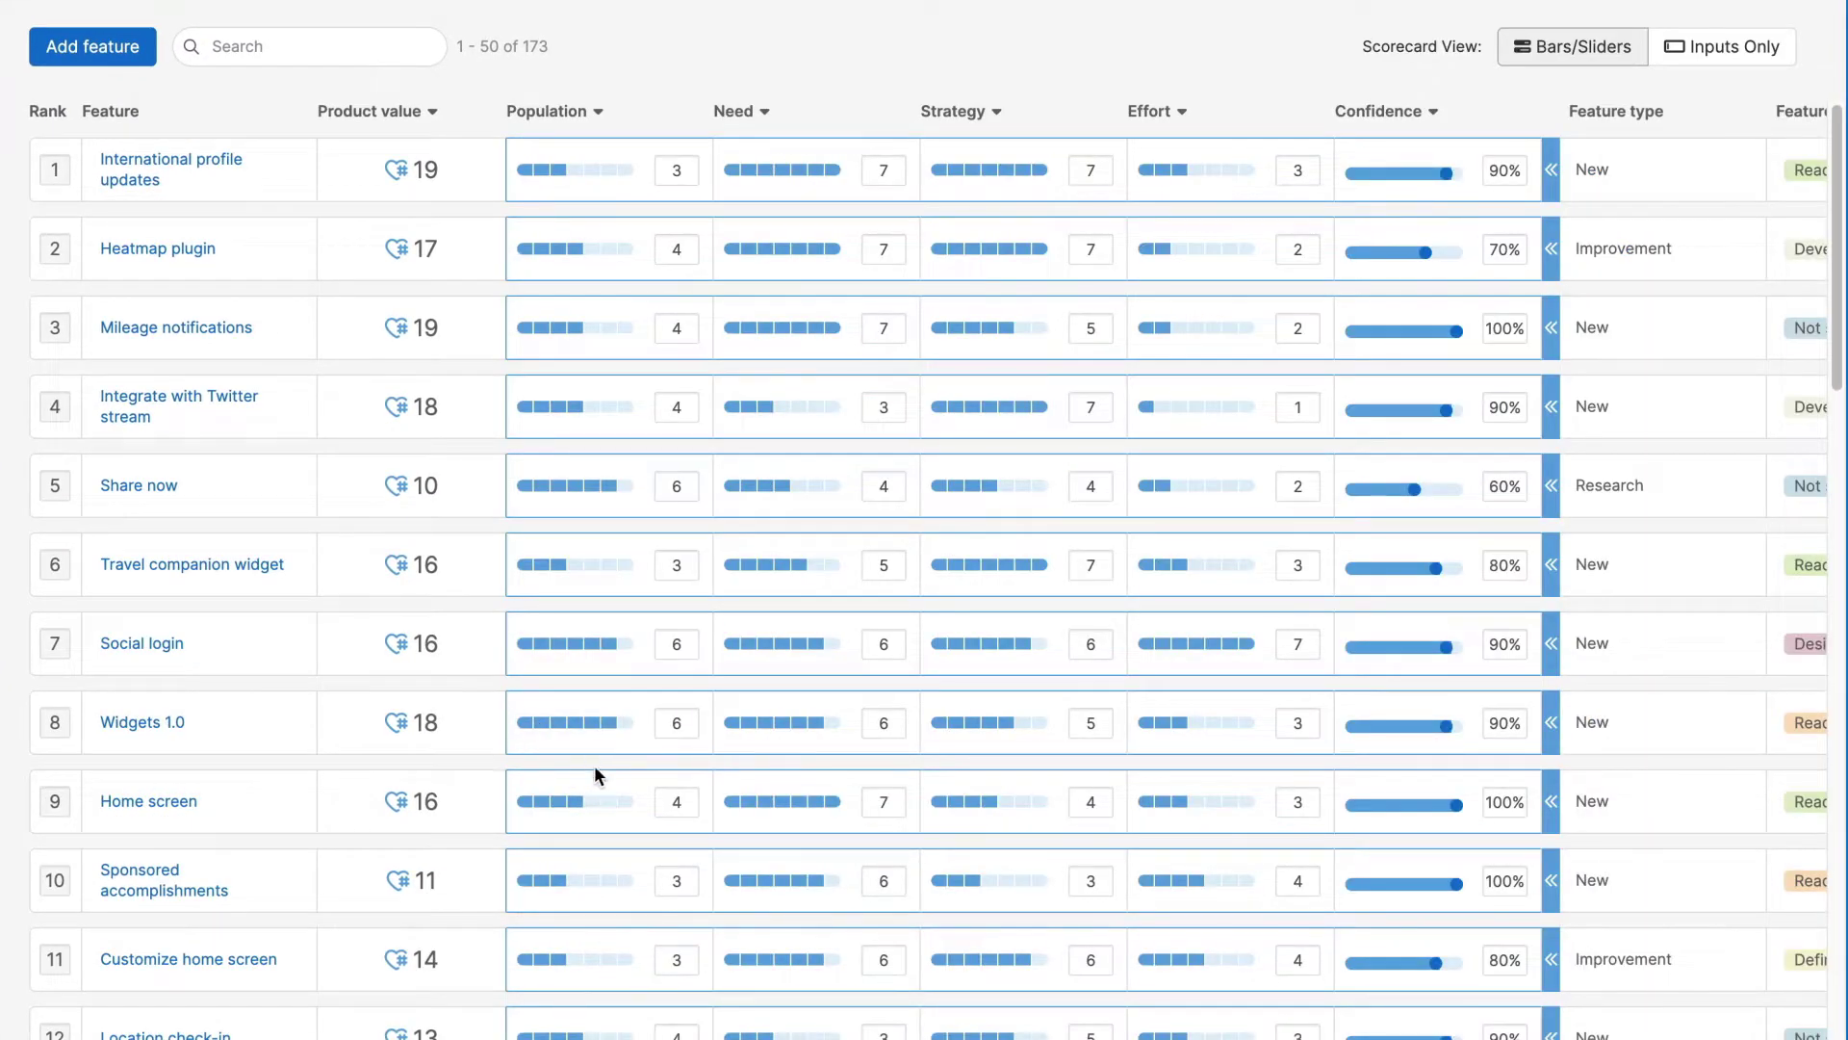
click(609, 807)
drag(280, 808, 285, 464)
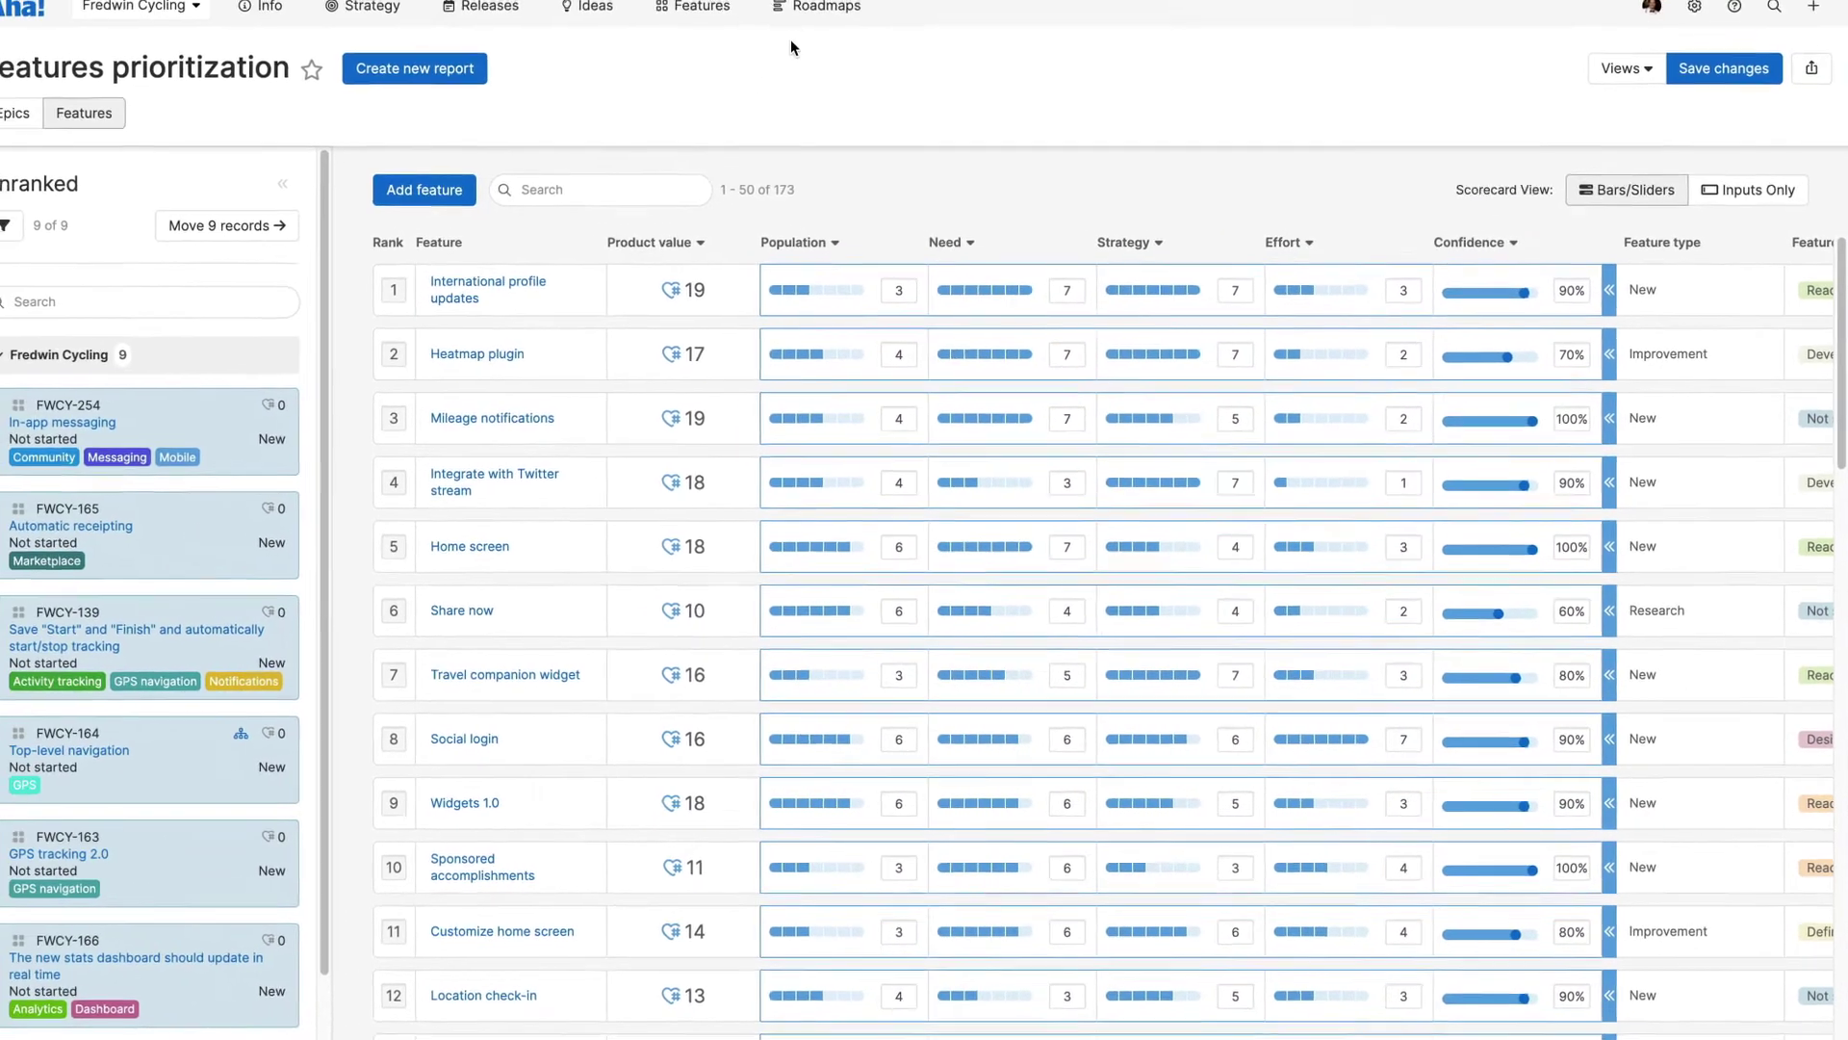
Open the Roadmaps Overview and browse the Create report layouts without creating a report
click(832, 20)
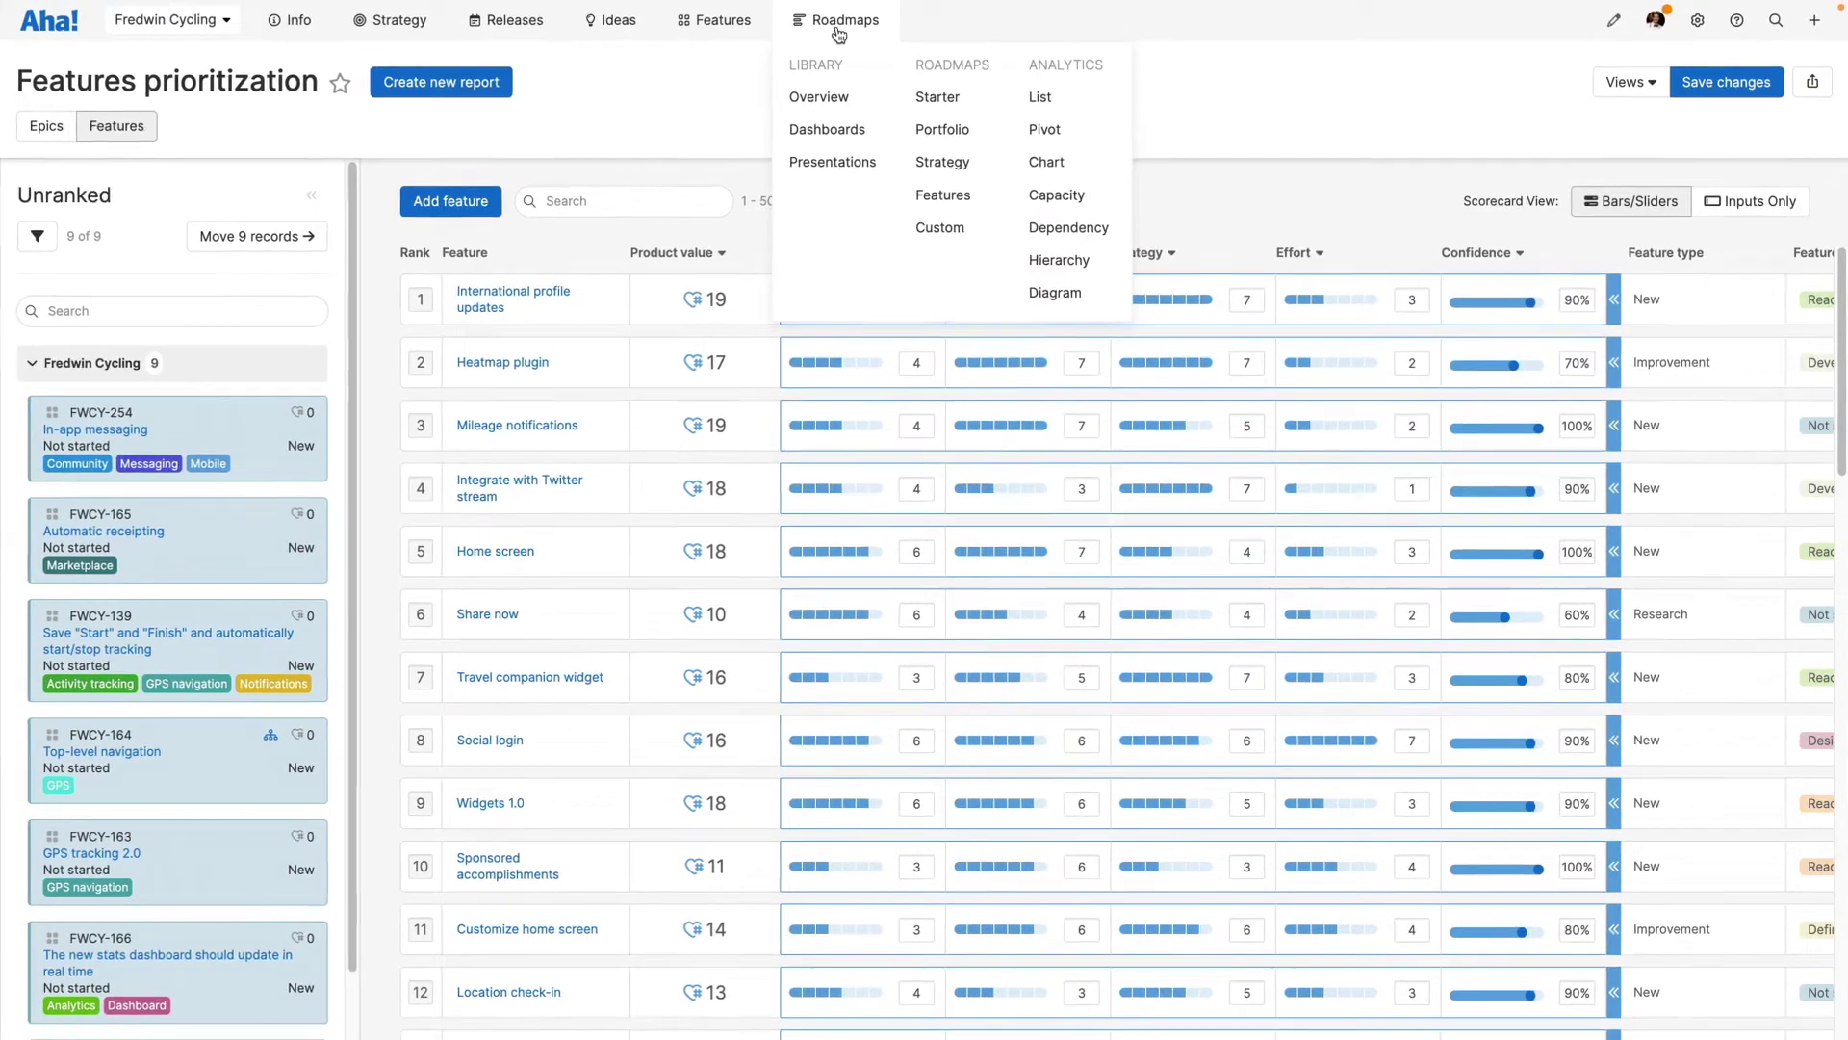
click(865, 95)
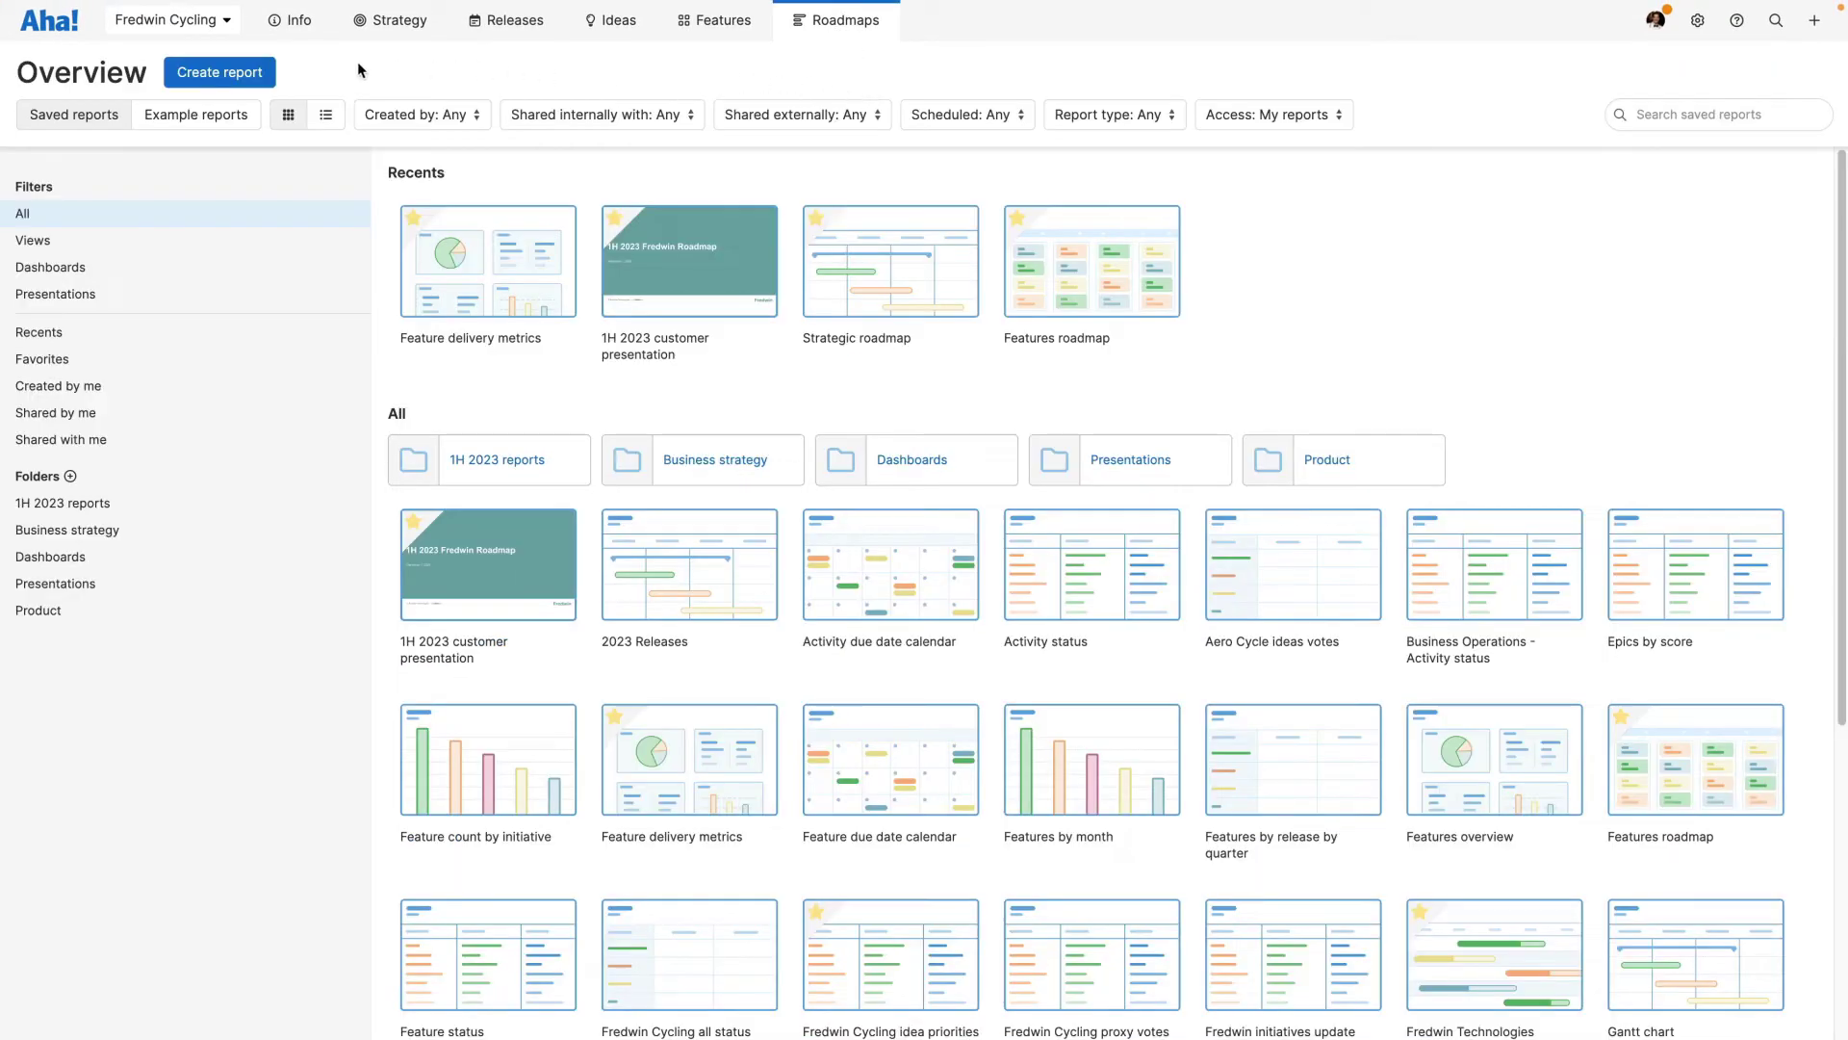
click(275, 77)
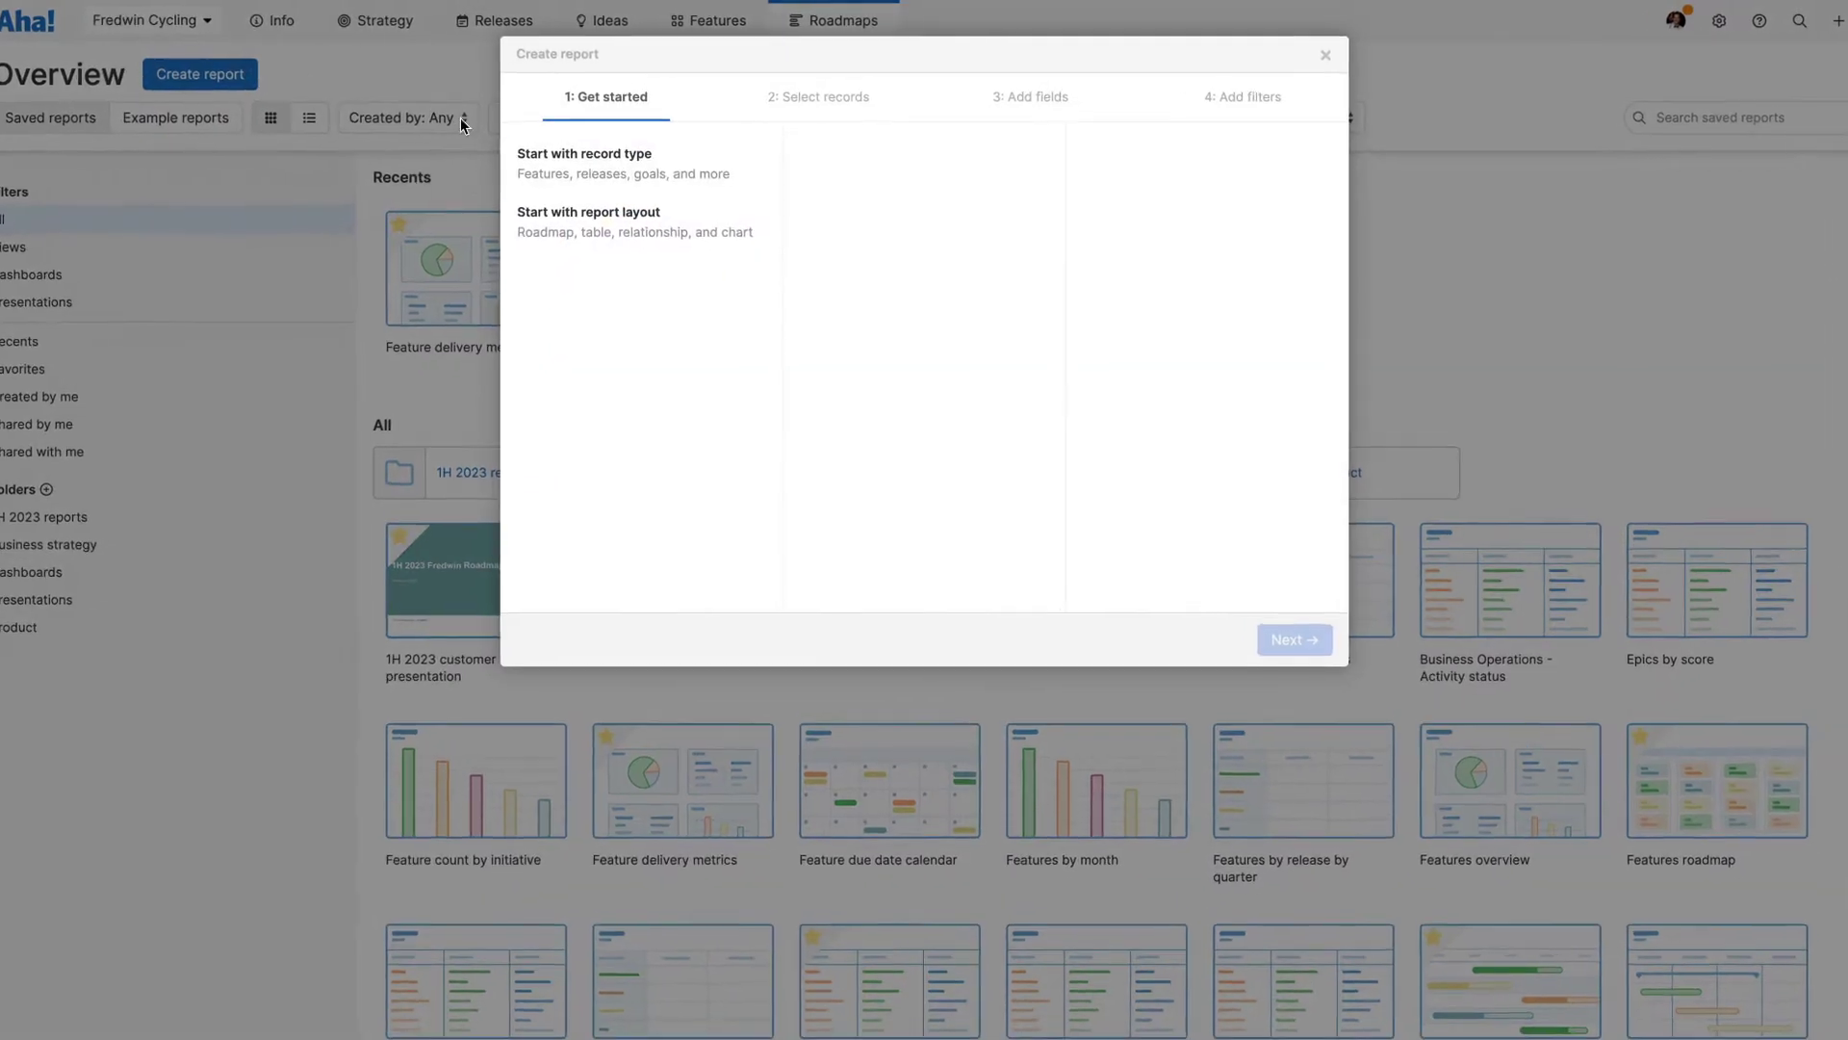
click(678, 219)
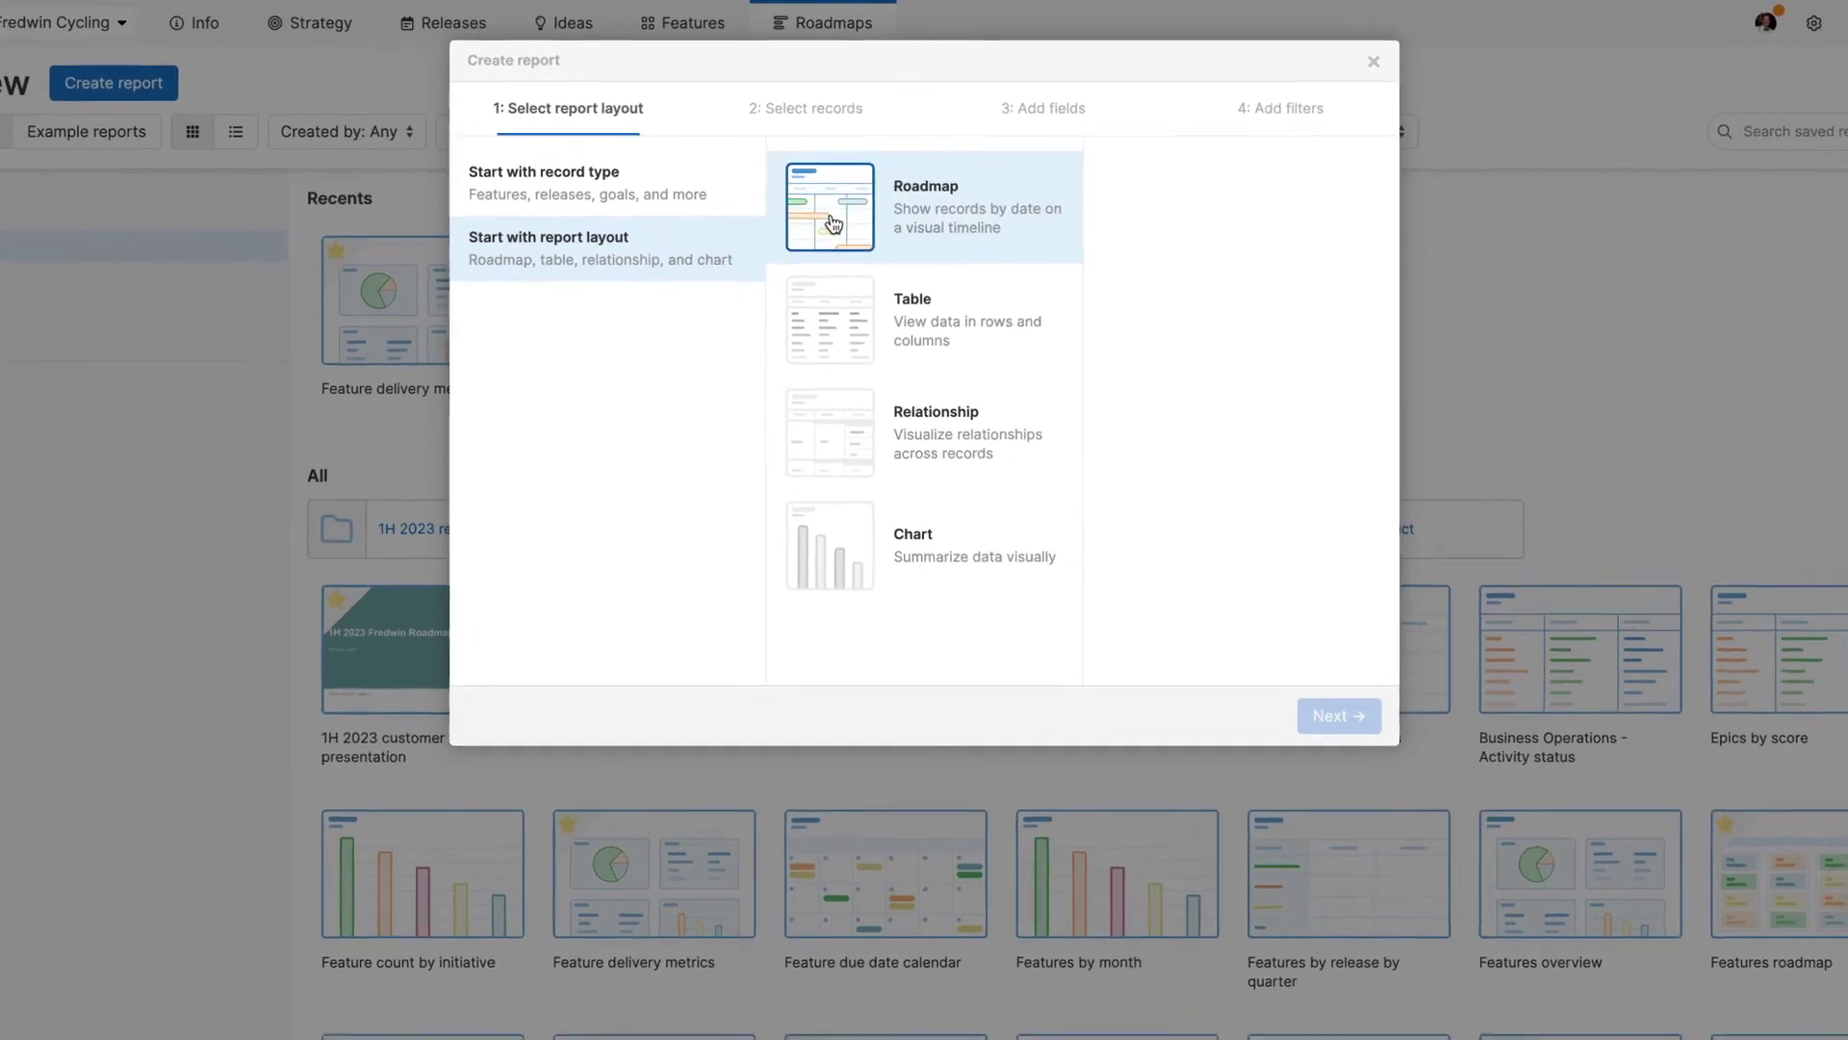
click(833, 223)
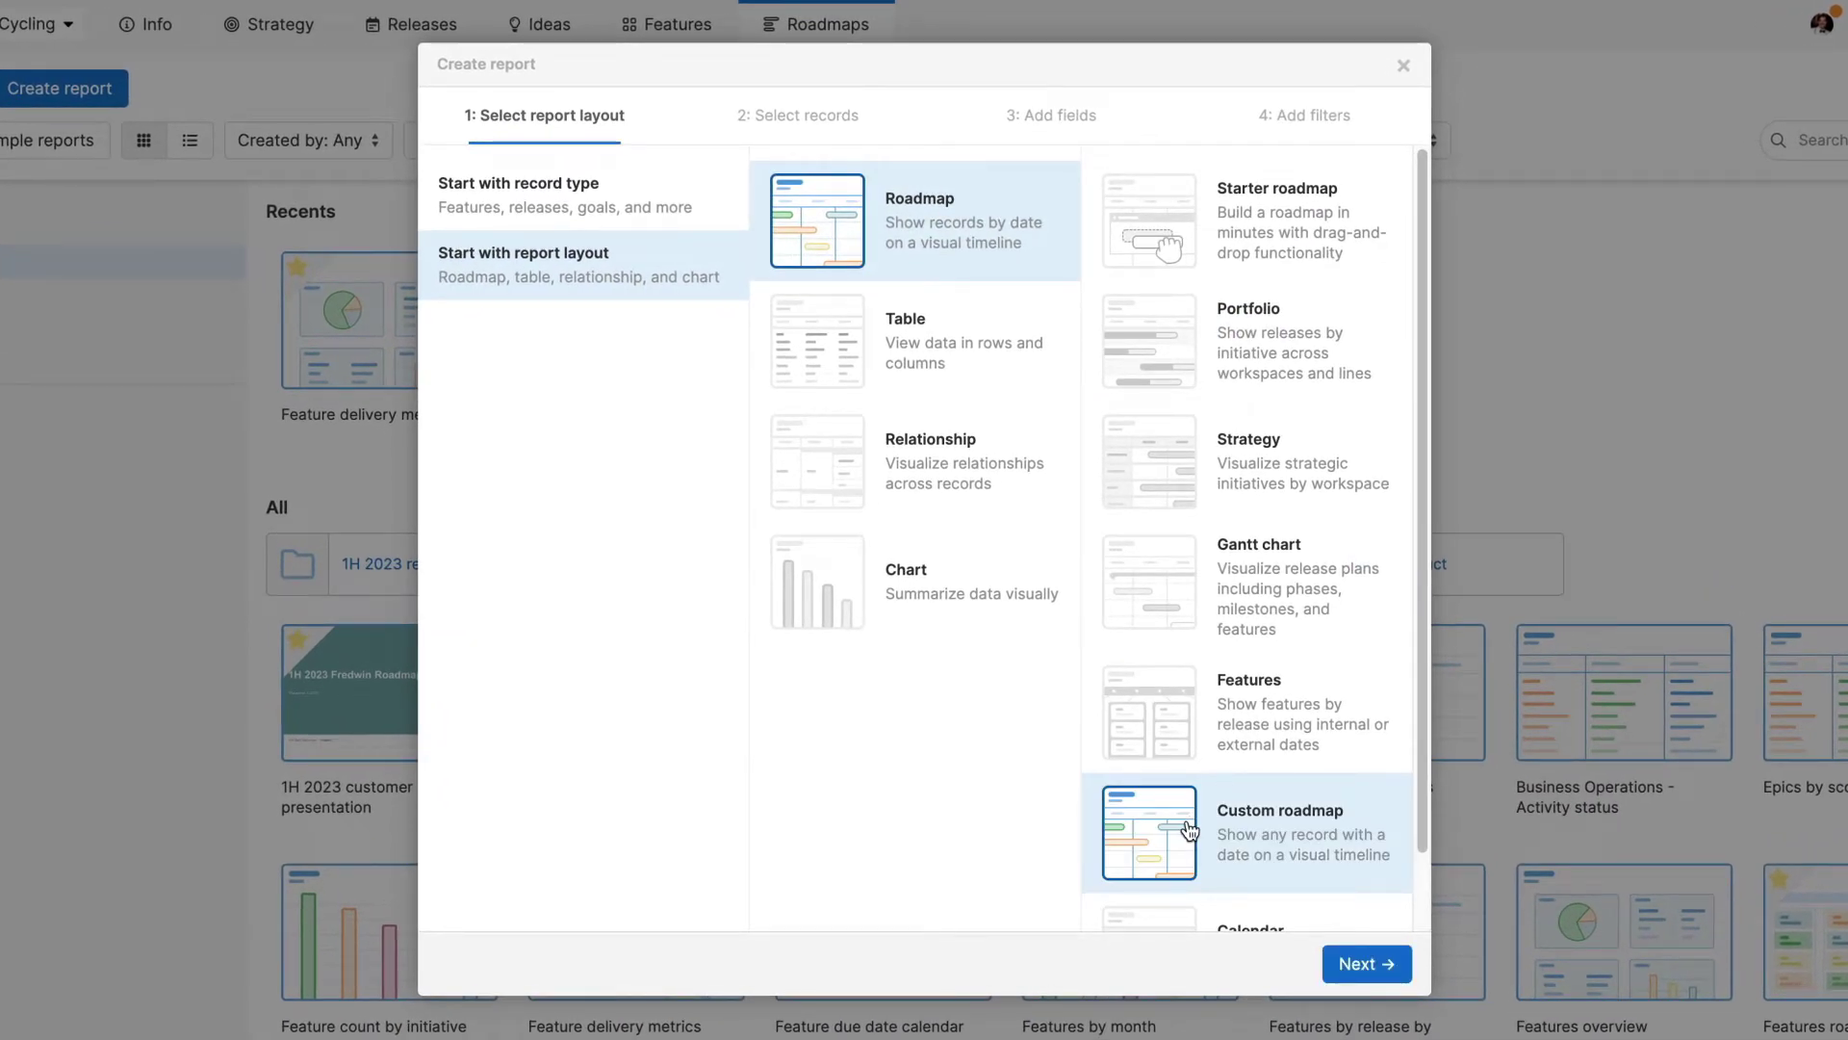
click(1403, 65)
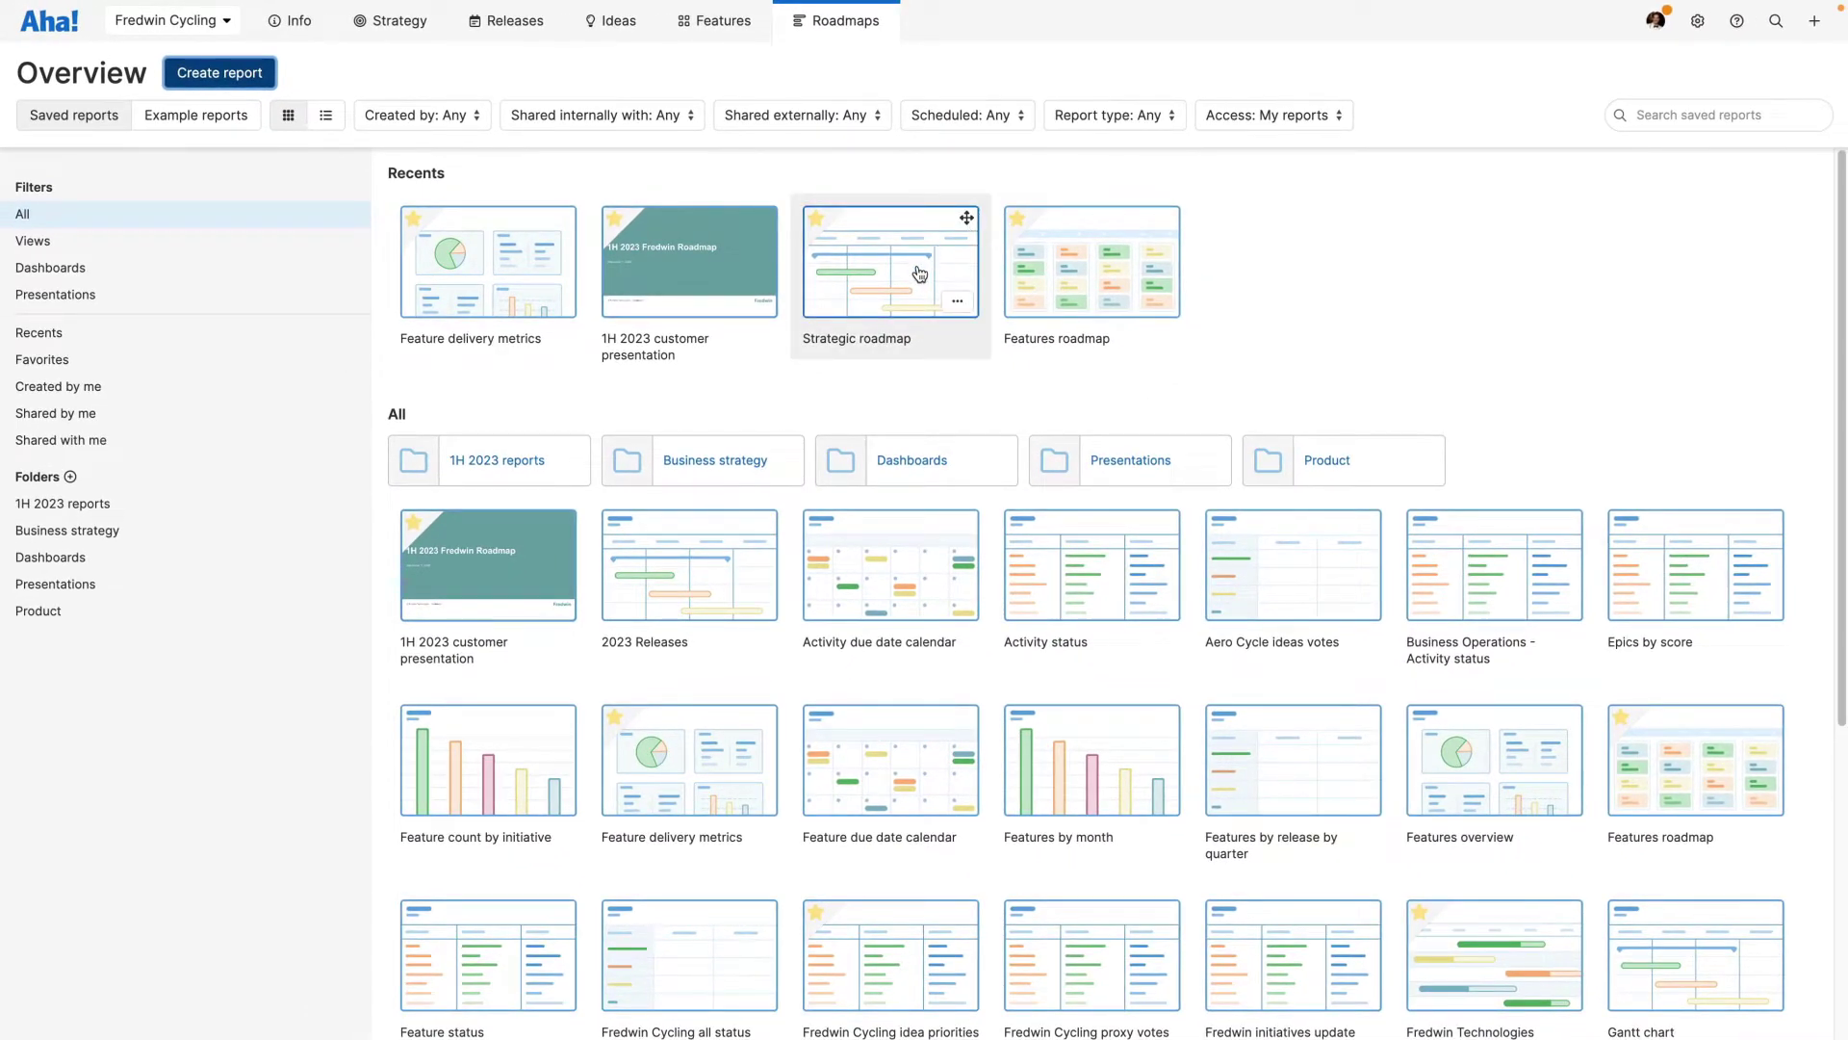
View the Strategic roadmap with Launch wearables expanded, then the Portfolio roadmap
click(919, 274)
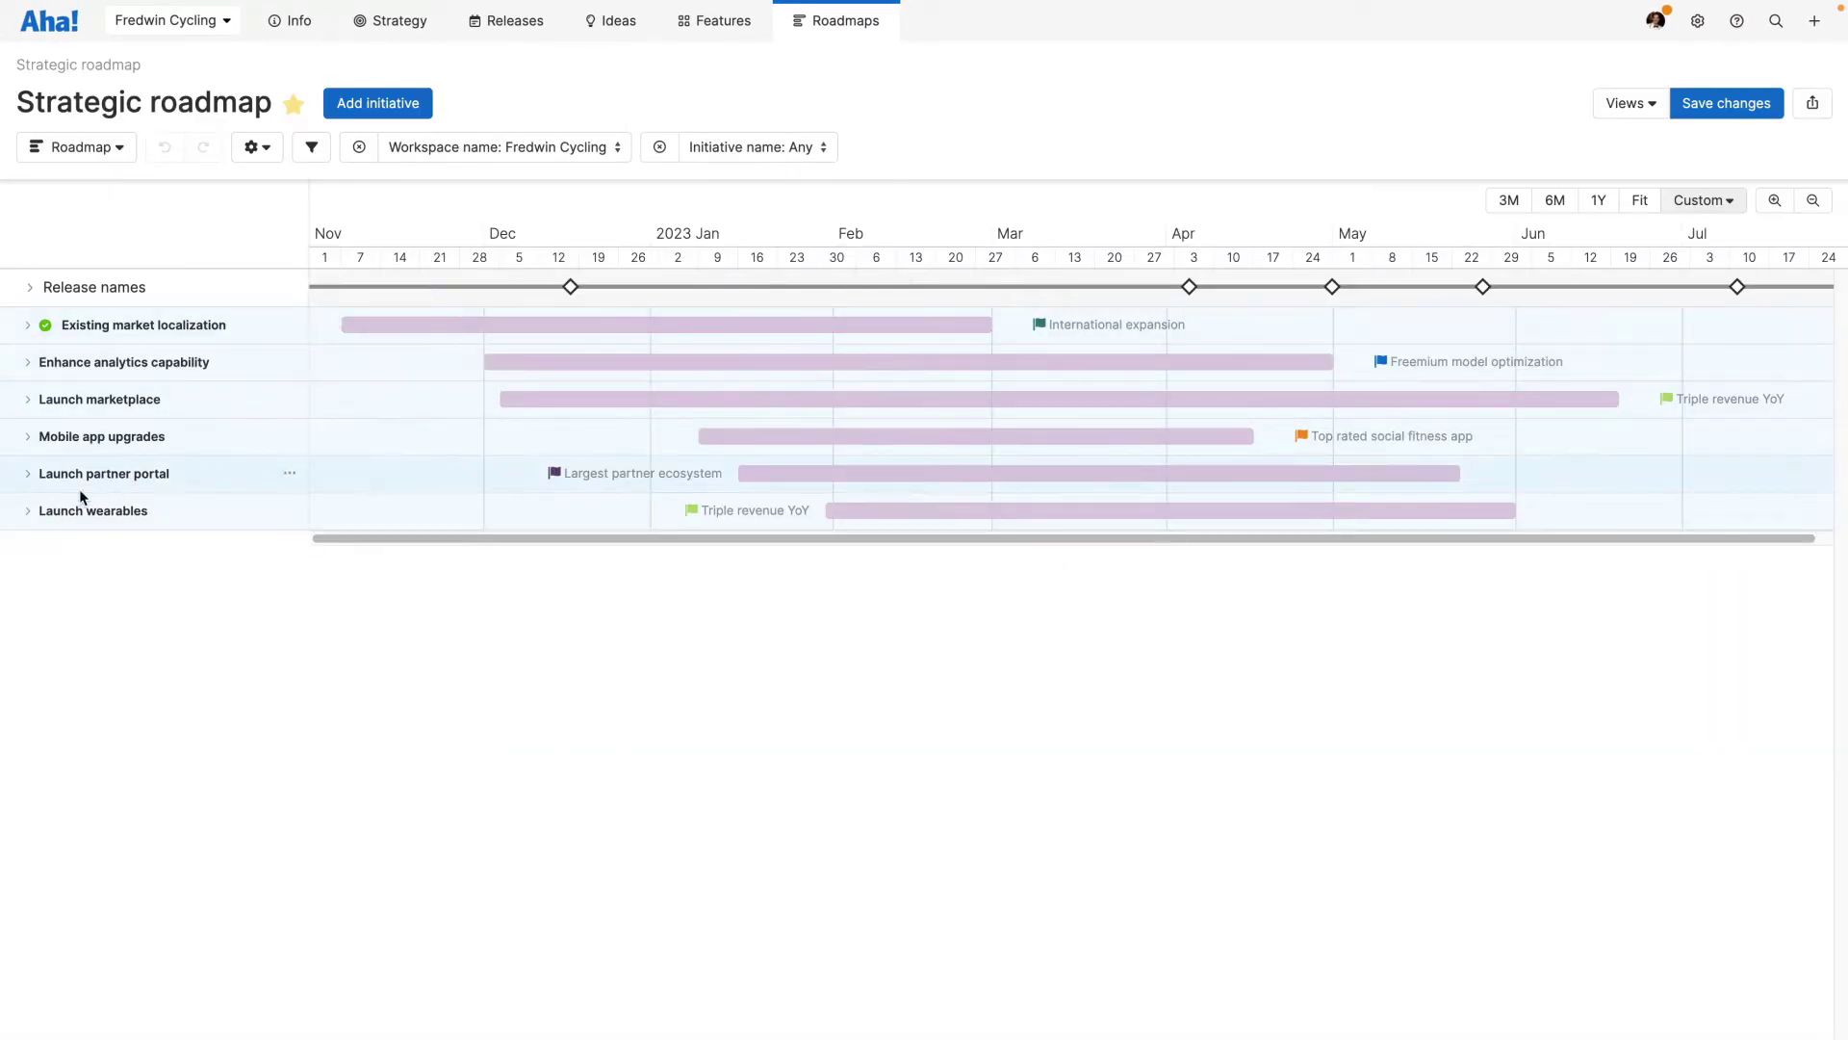
click(27, 512)
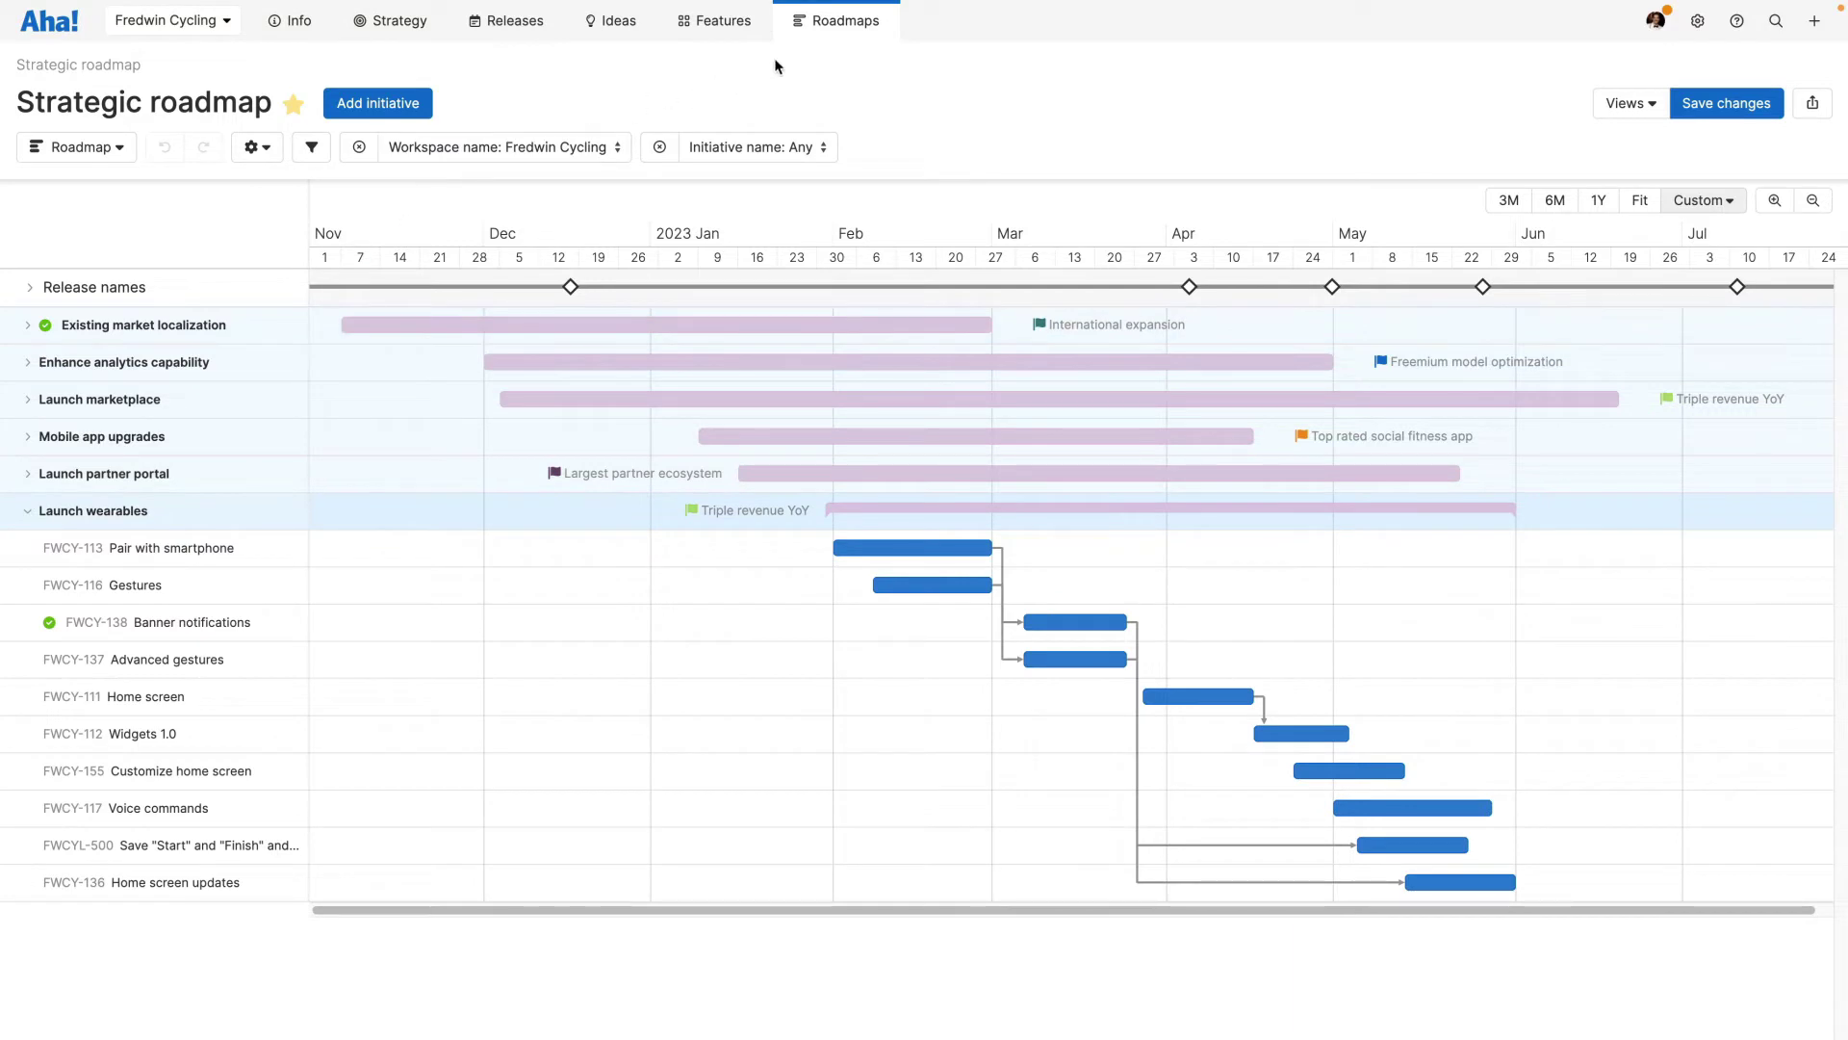
mouse_move(836, 35)
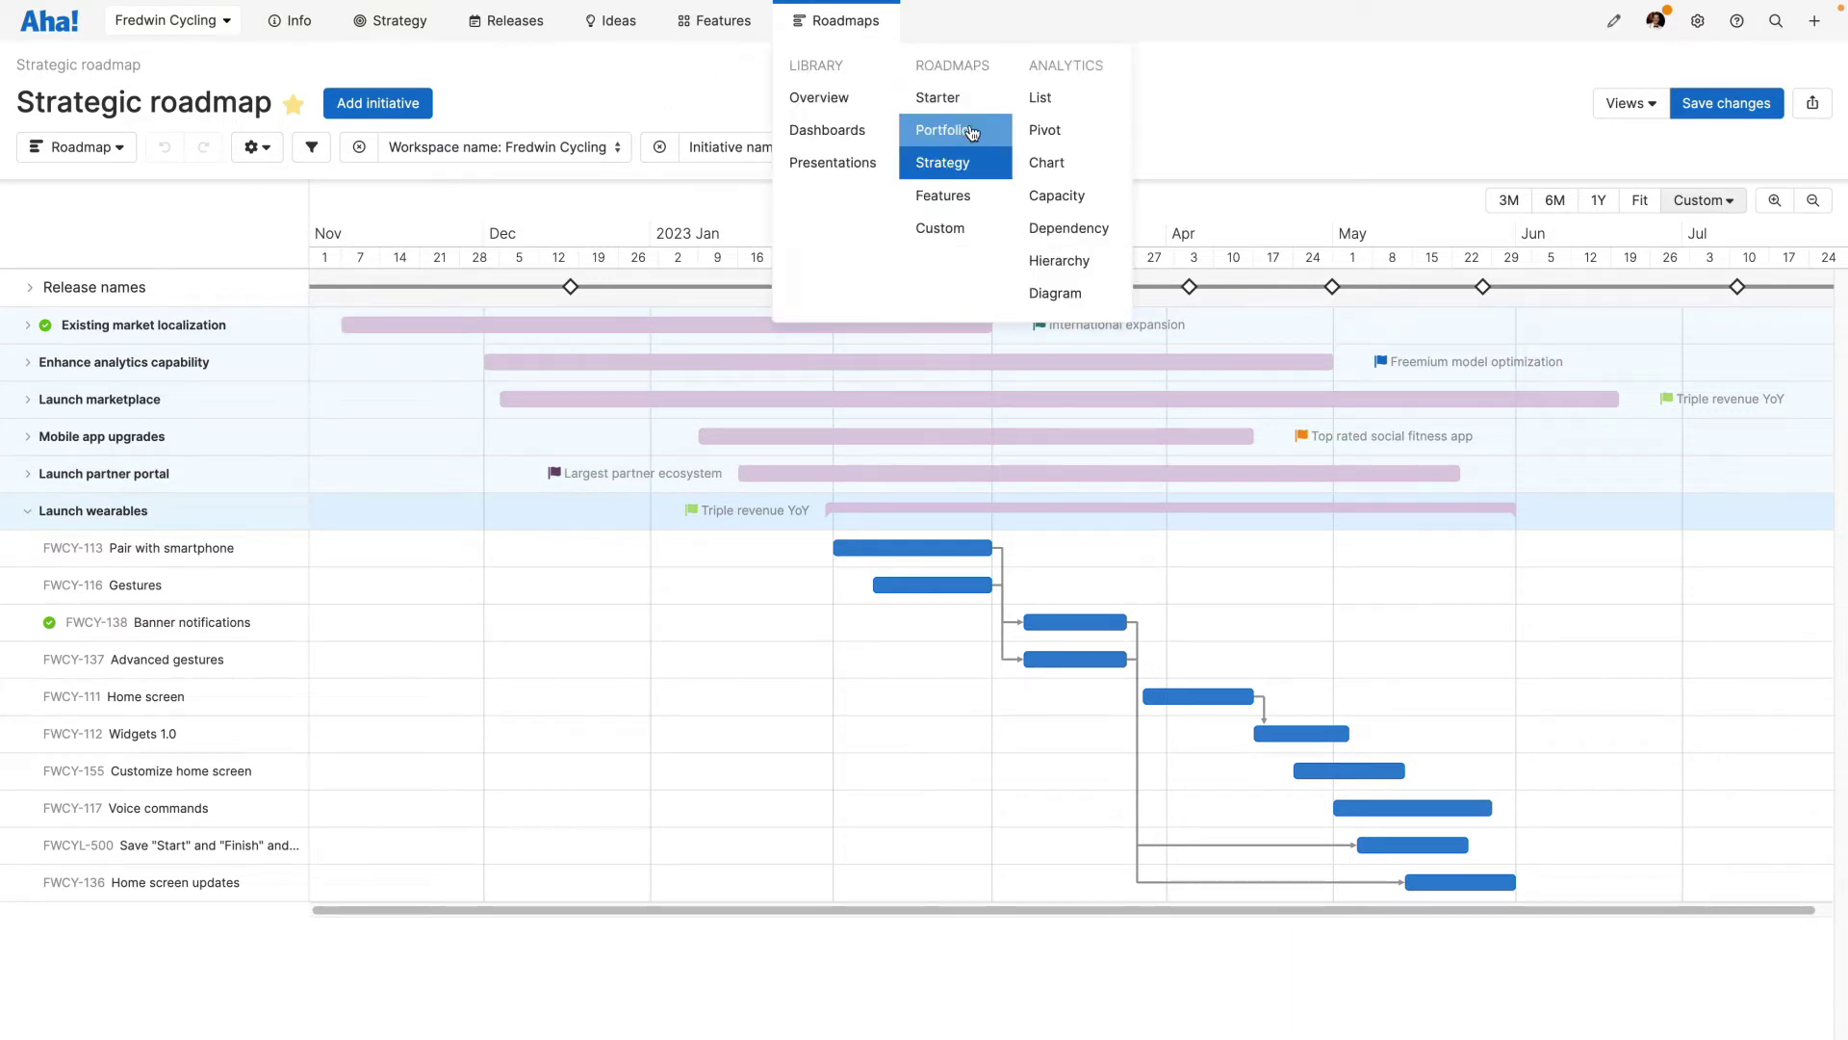
click(977, 141)
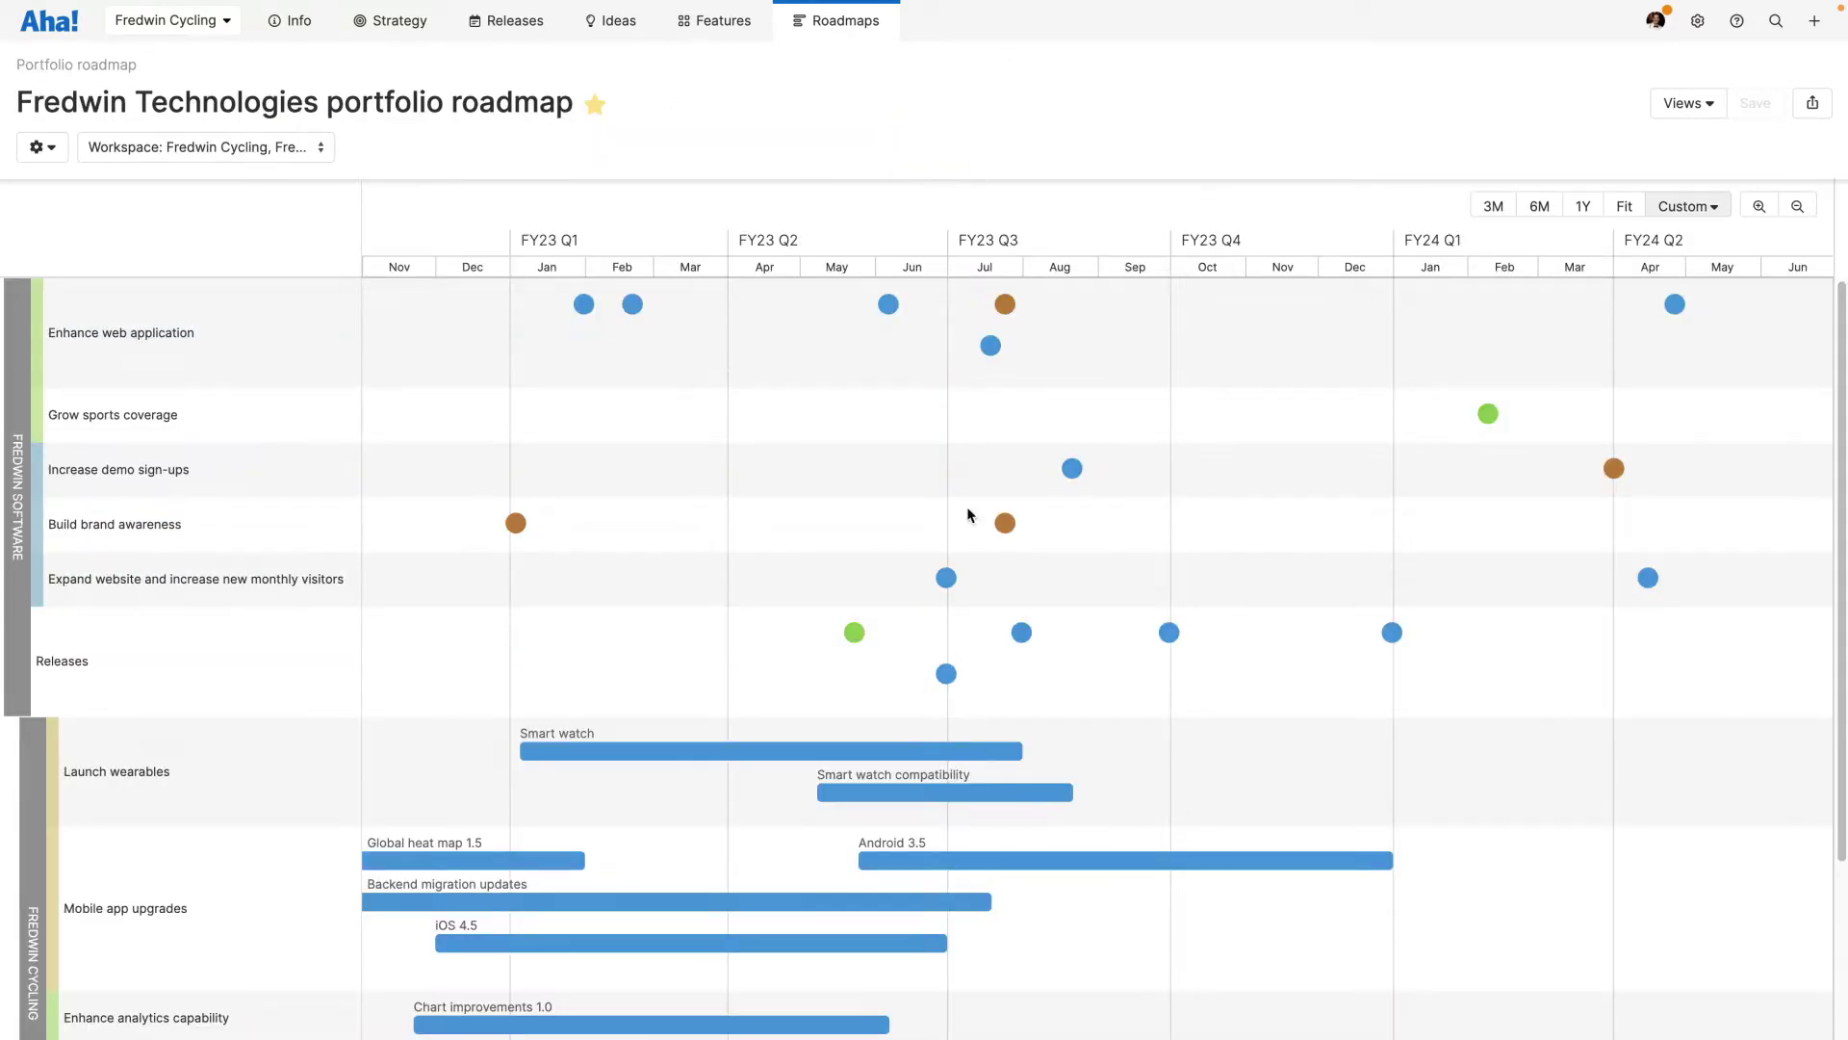
mouse_move(1025, 637)
drag(1839, 752, 1799, 991)
click(871, 24)
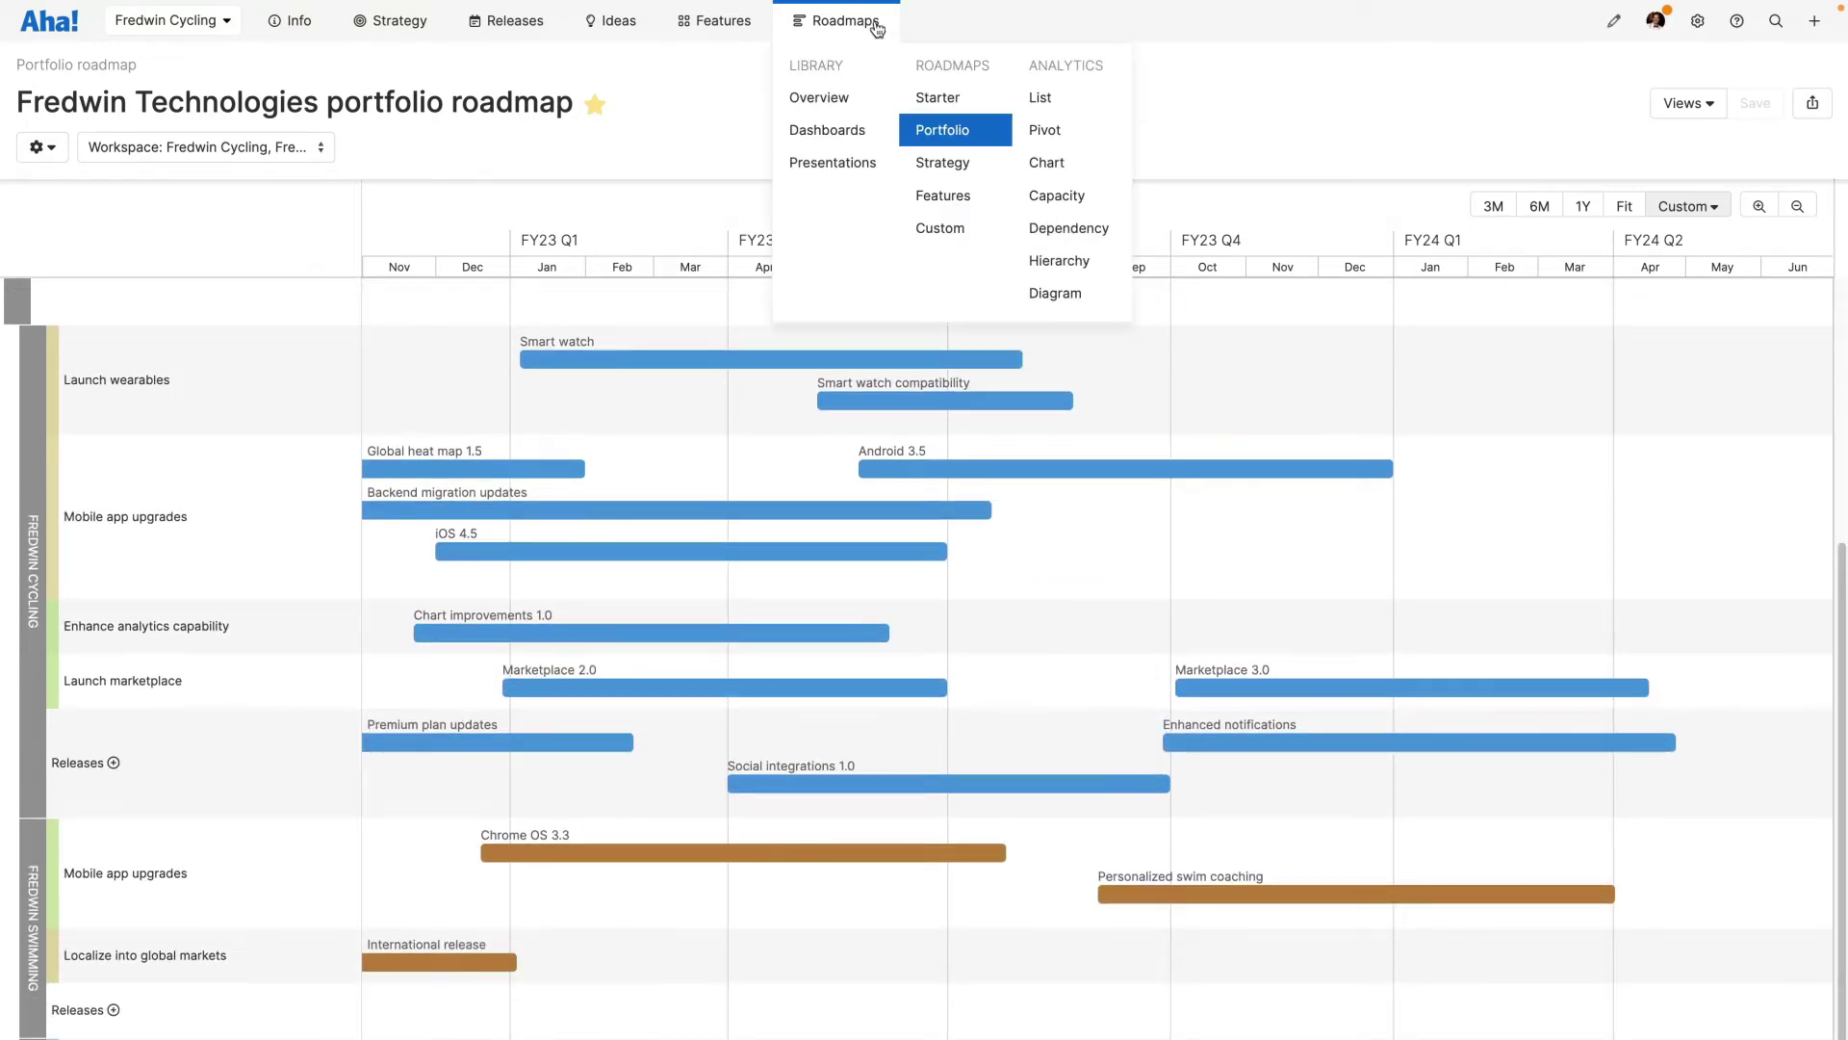
Show the Features roadmap with external dates, then open the Initiative status list report
click(982, 196)
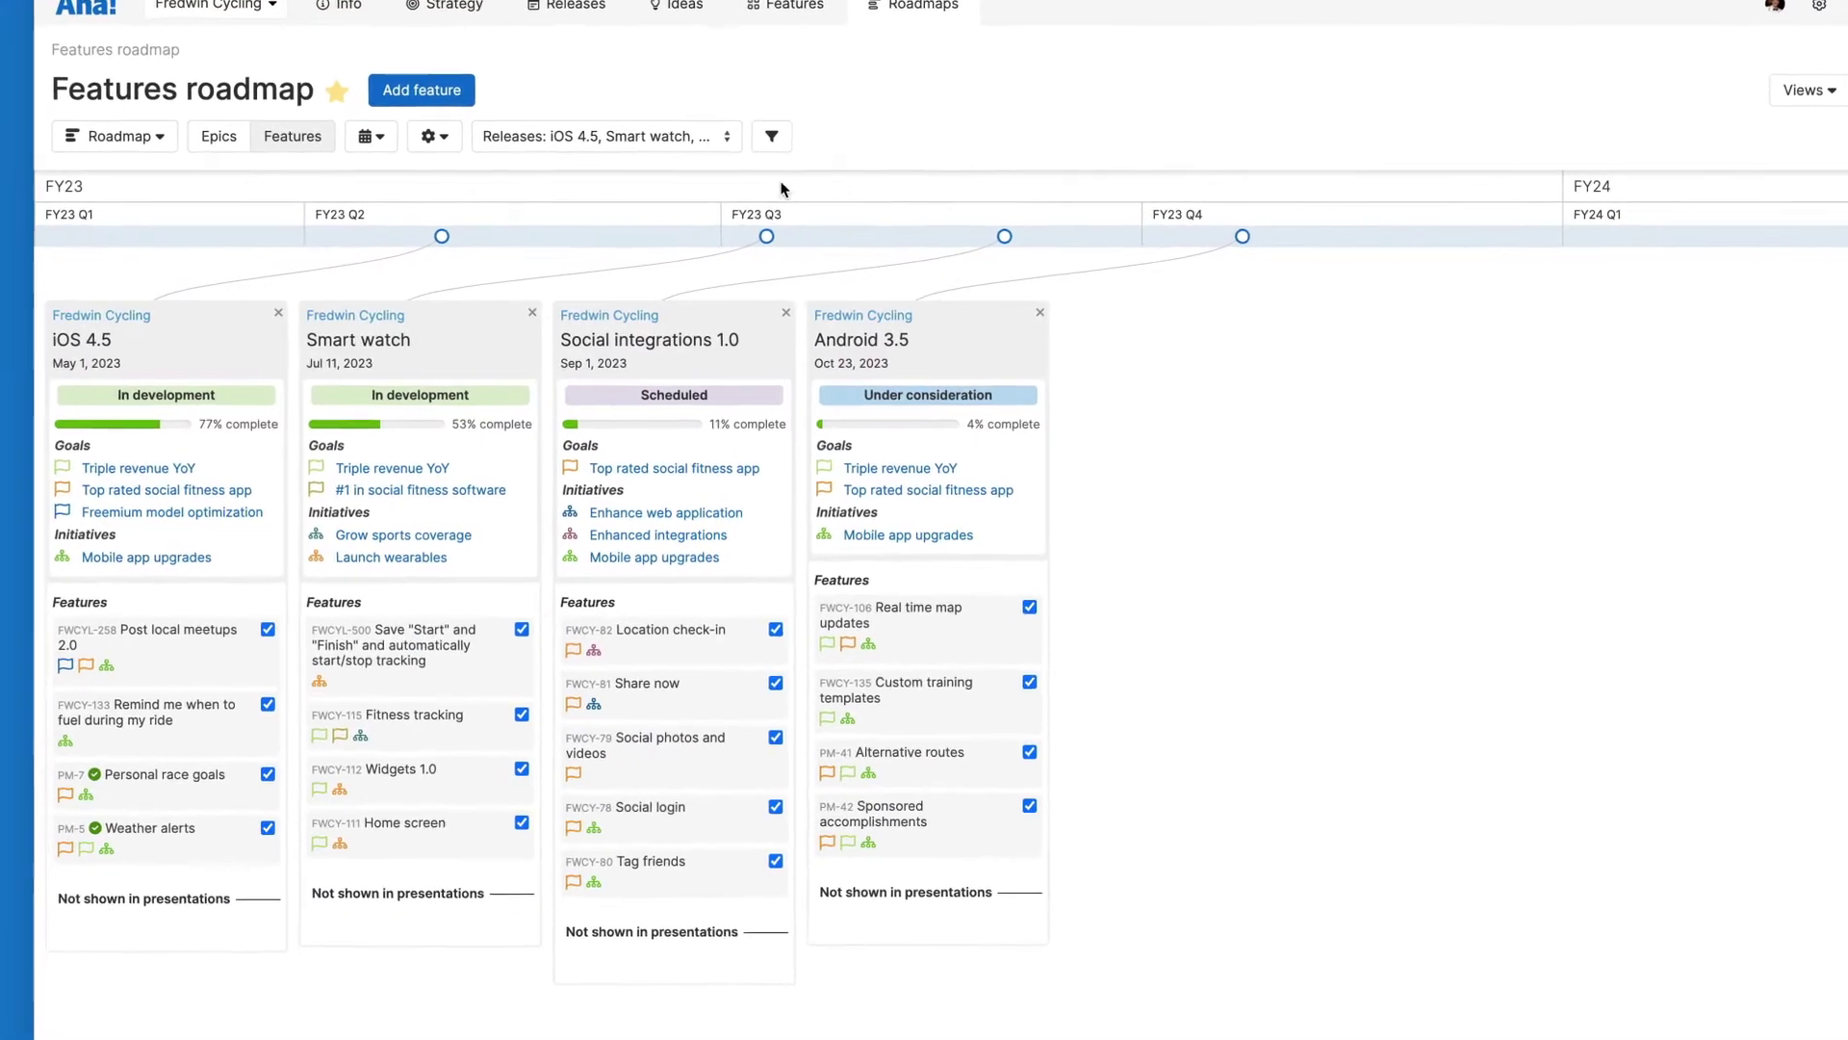
click(381, 147)
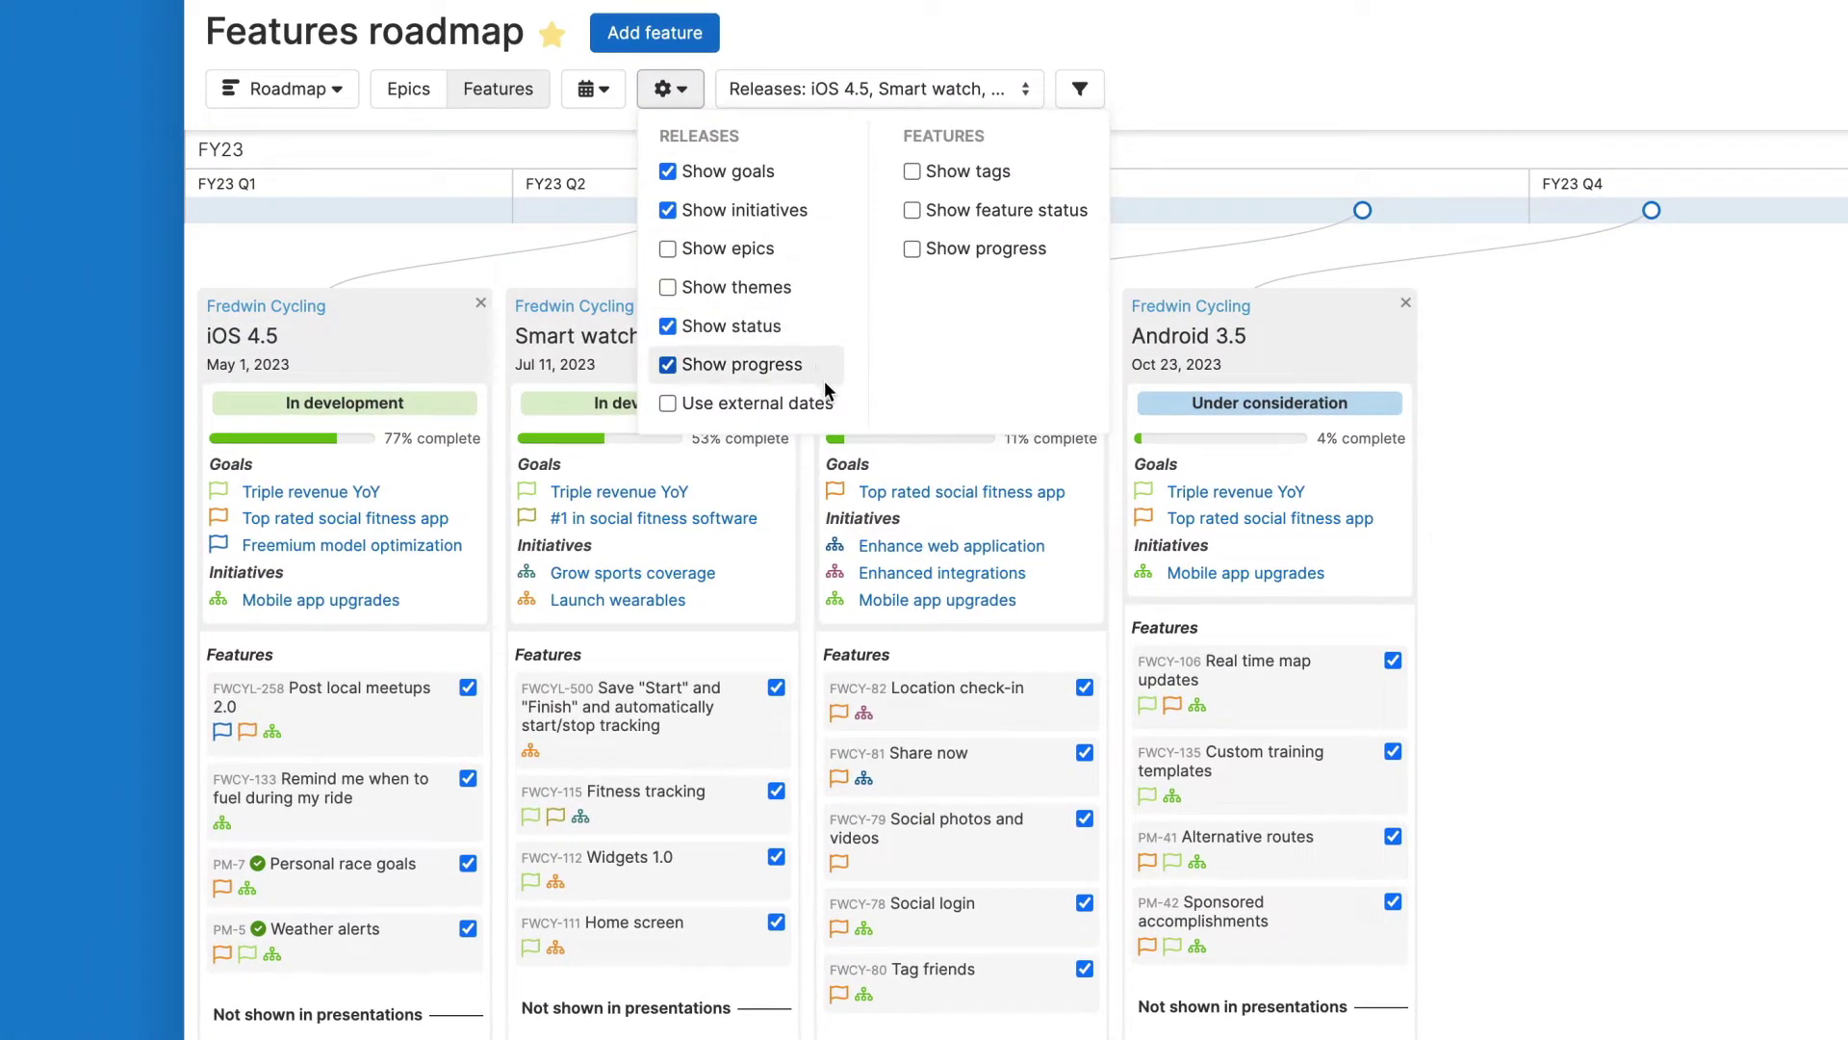
click(825, 397)
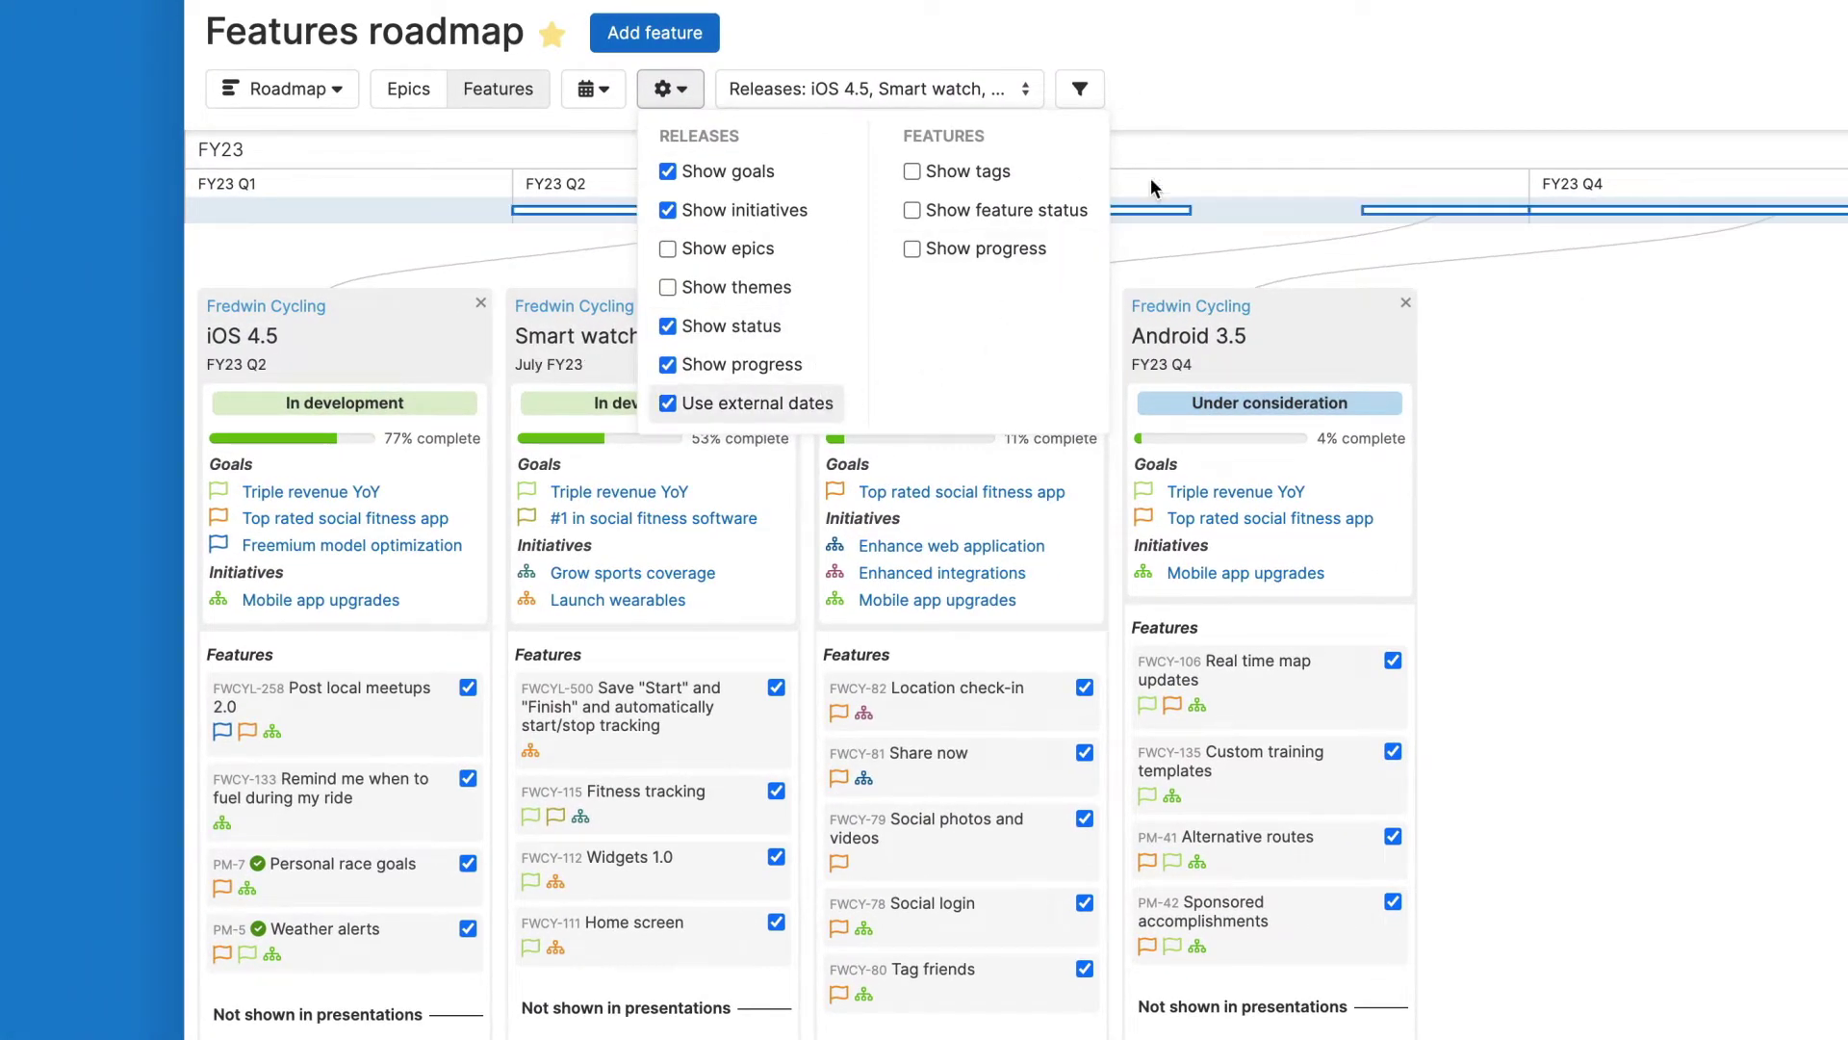
click(1256, 61)
click(1170, 9)
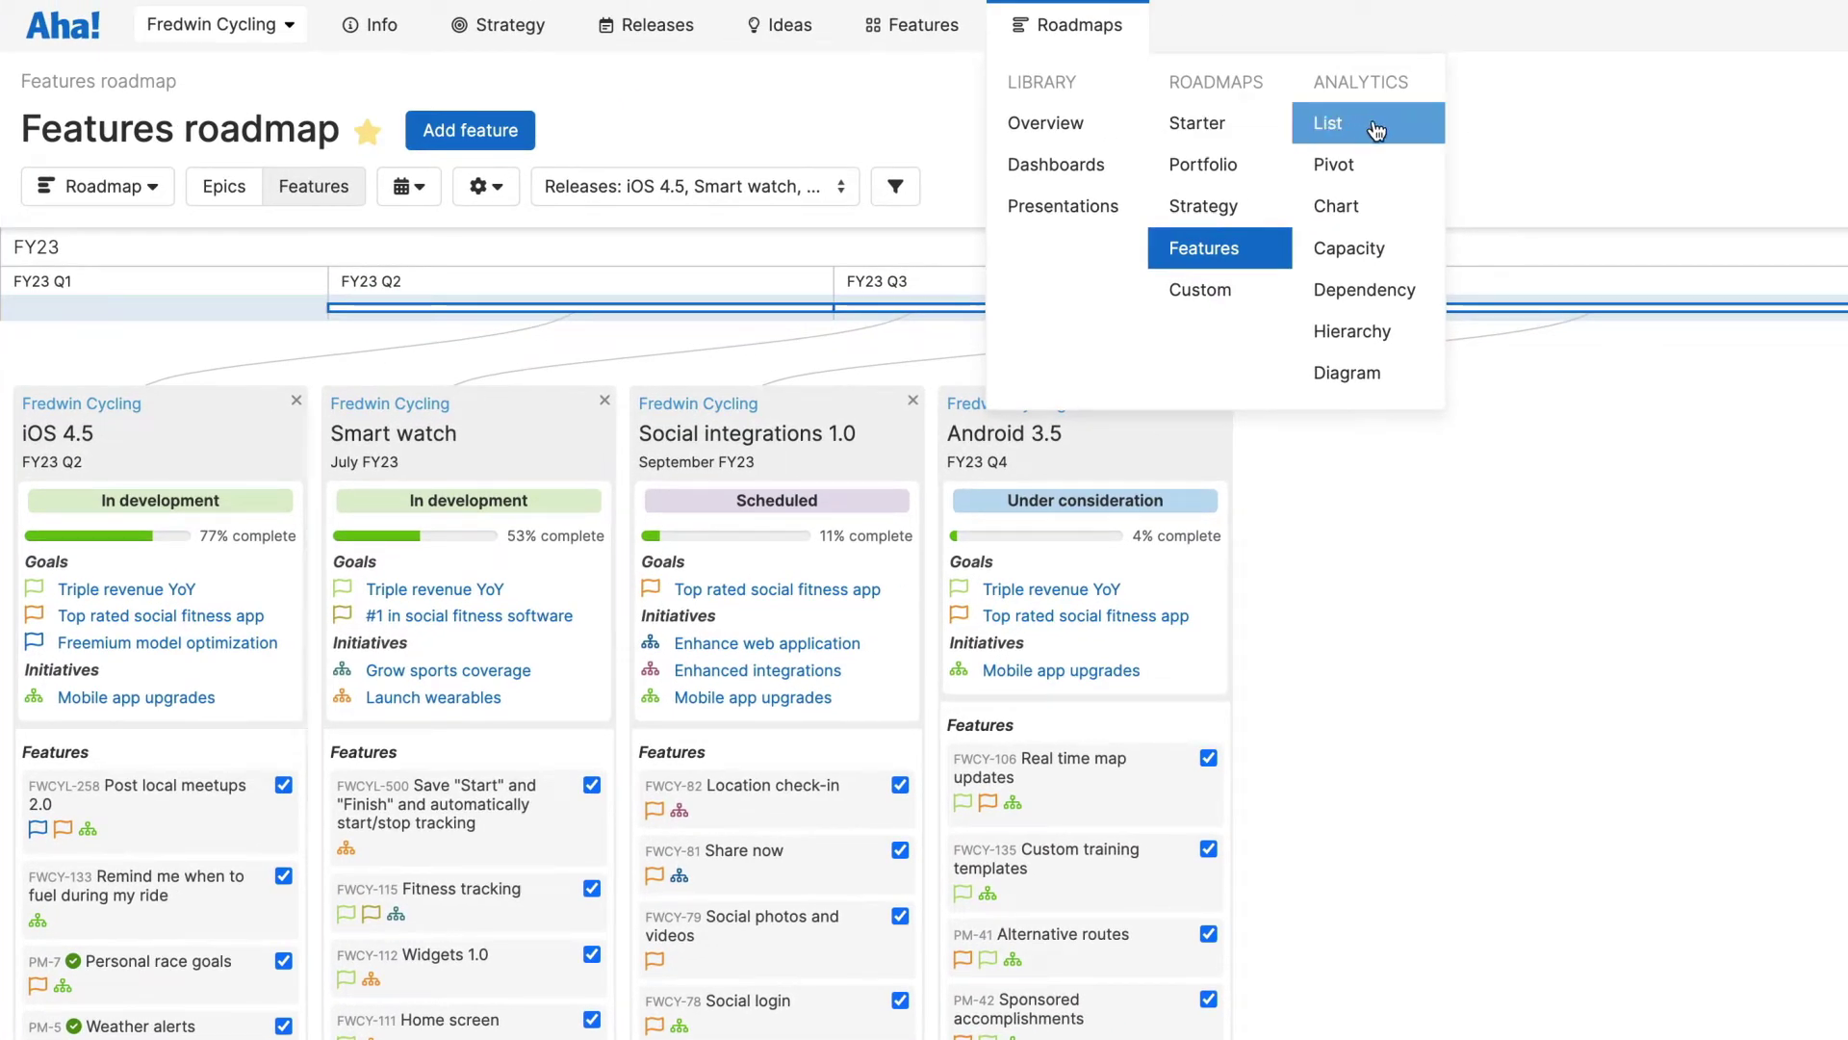
click(1380, 131)
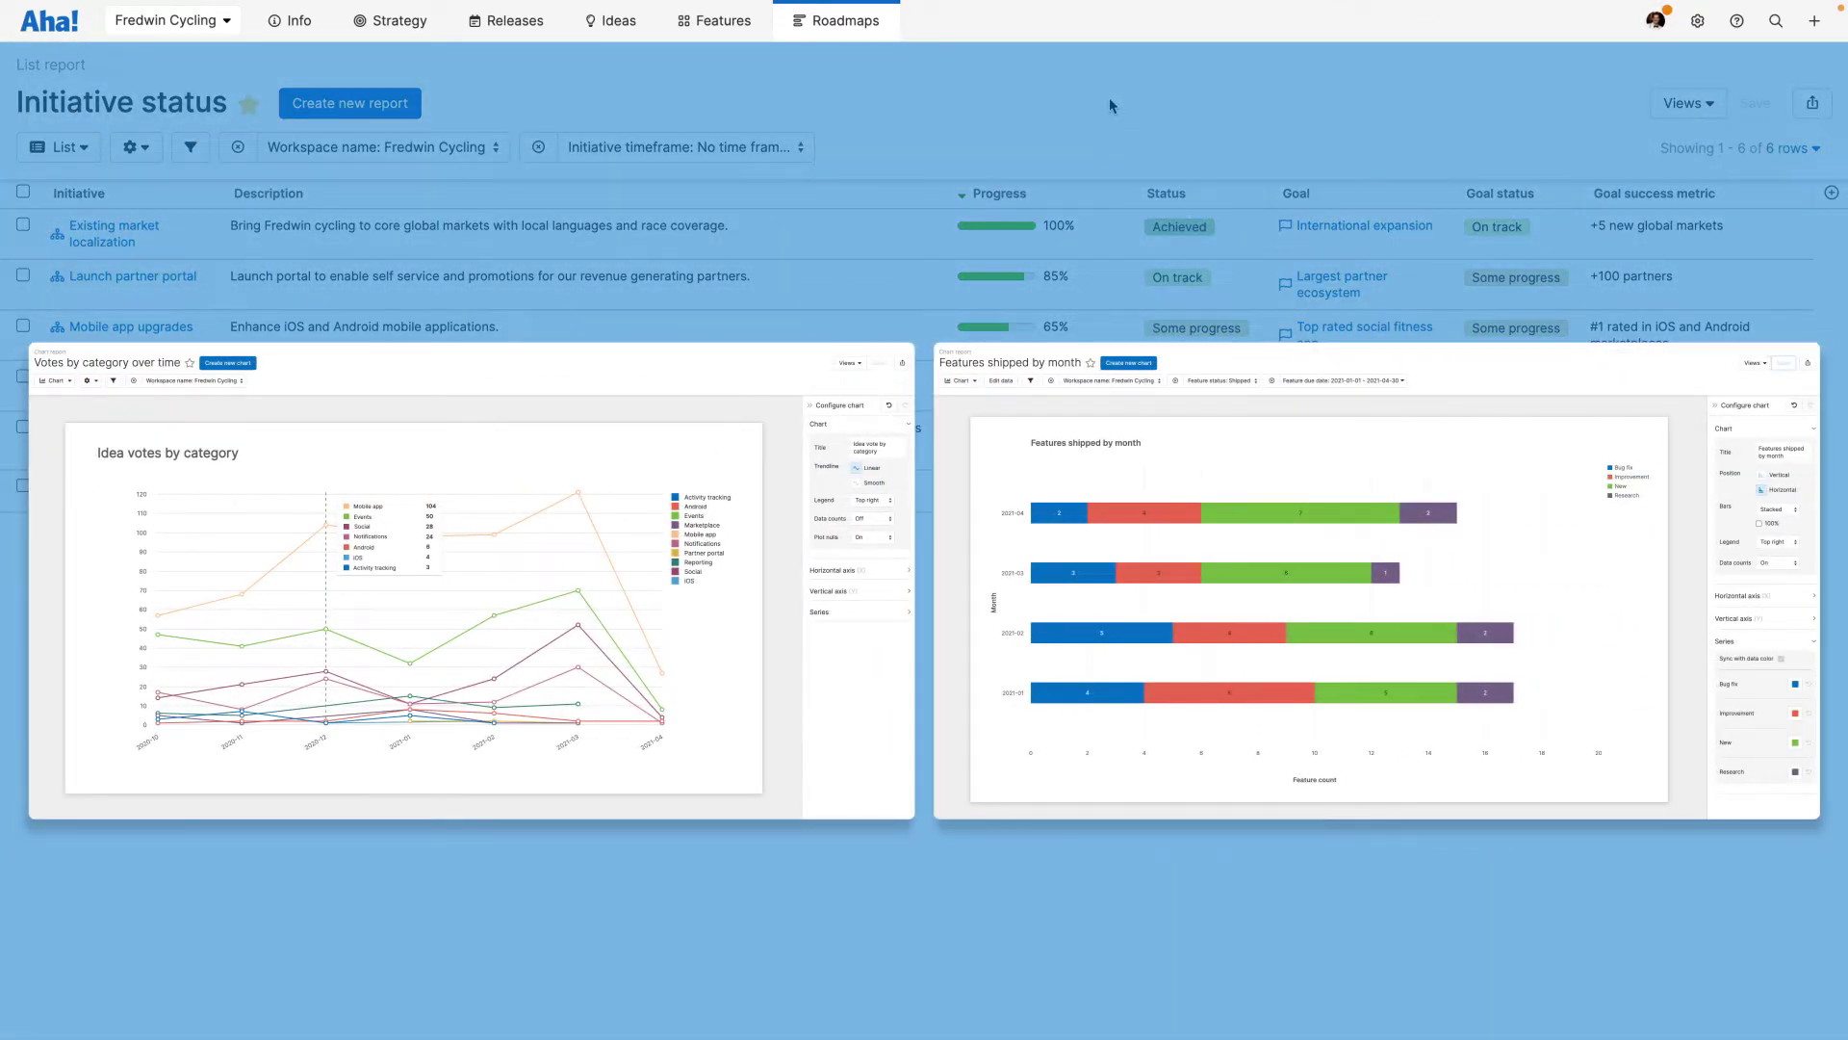
Inspect the 2023 Release plans pivot report's fields, then load the Feature delivery metrics dashboard
mouse_move(839, 41)
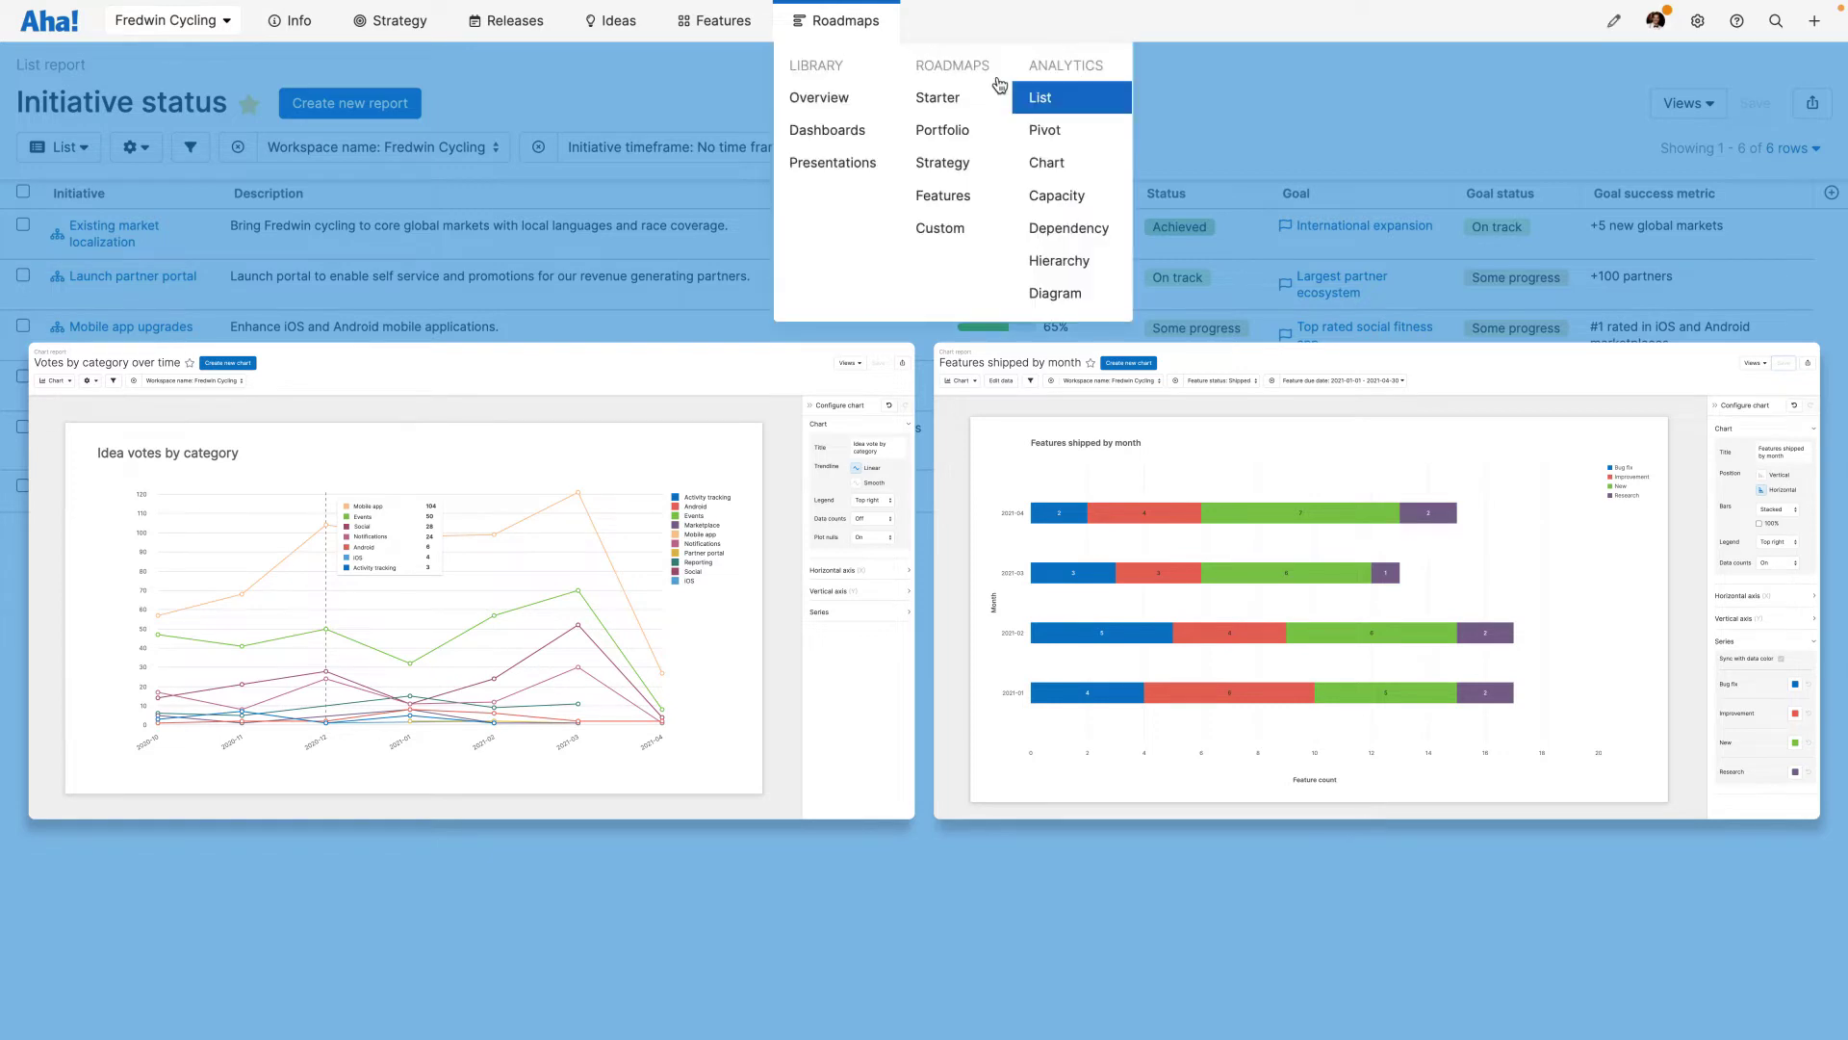
click(1075, 129)
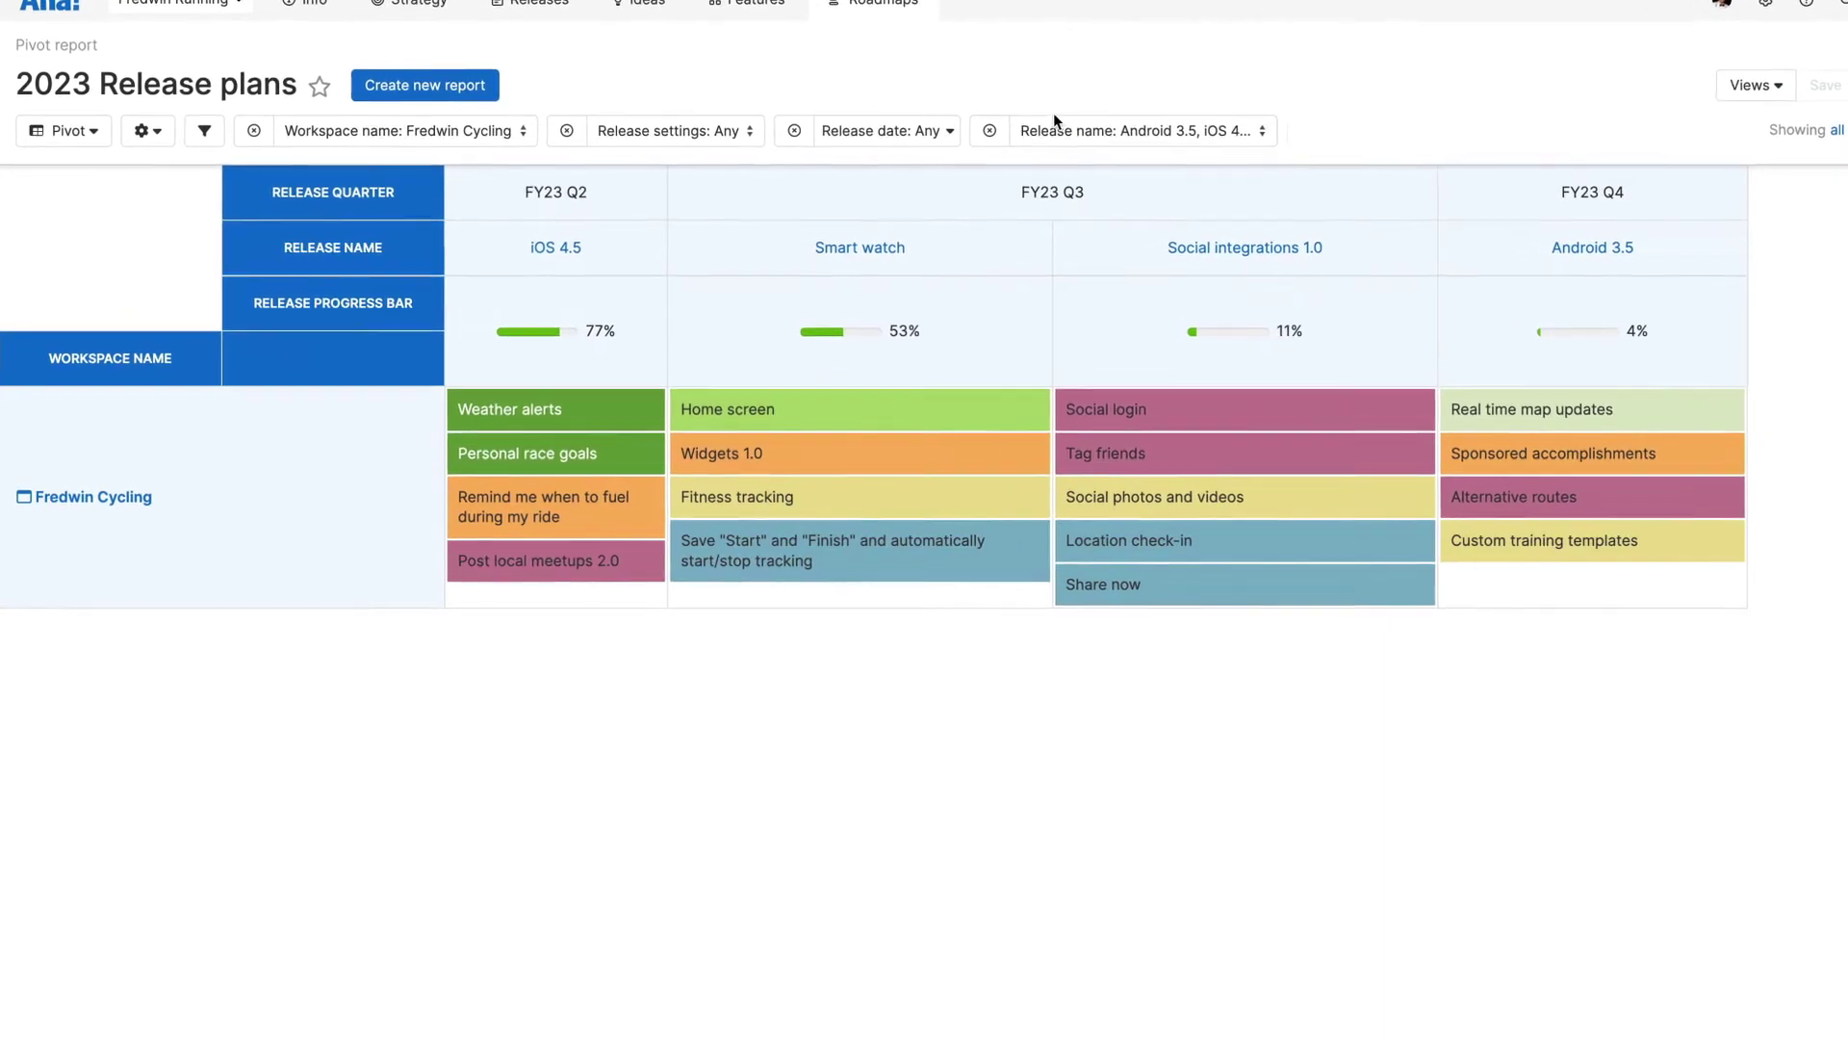
click(150, 122)
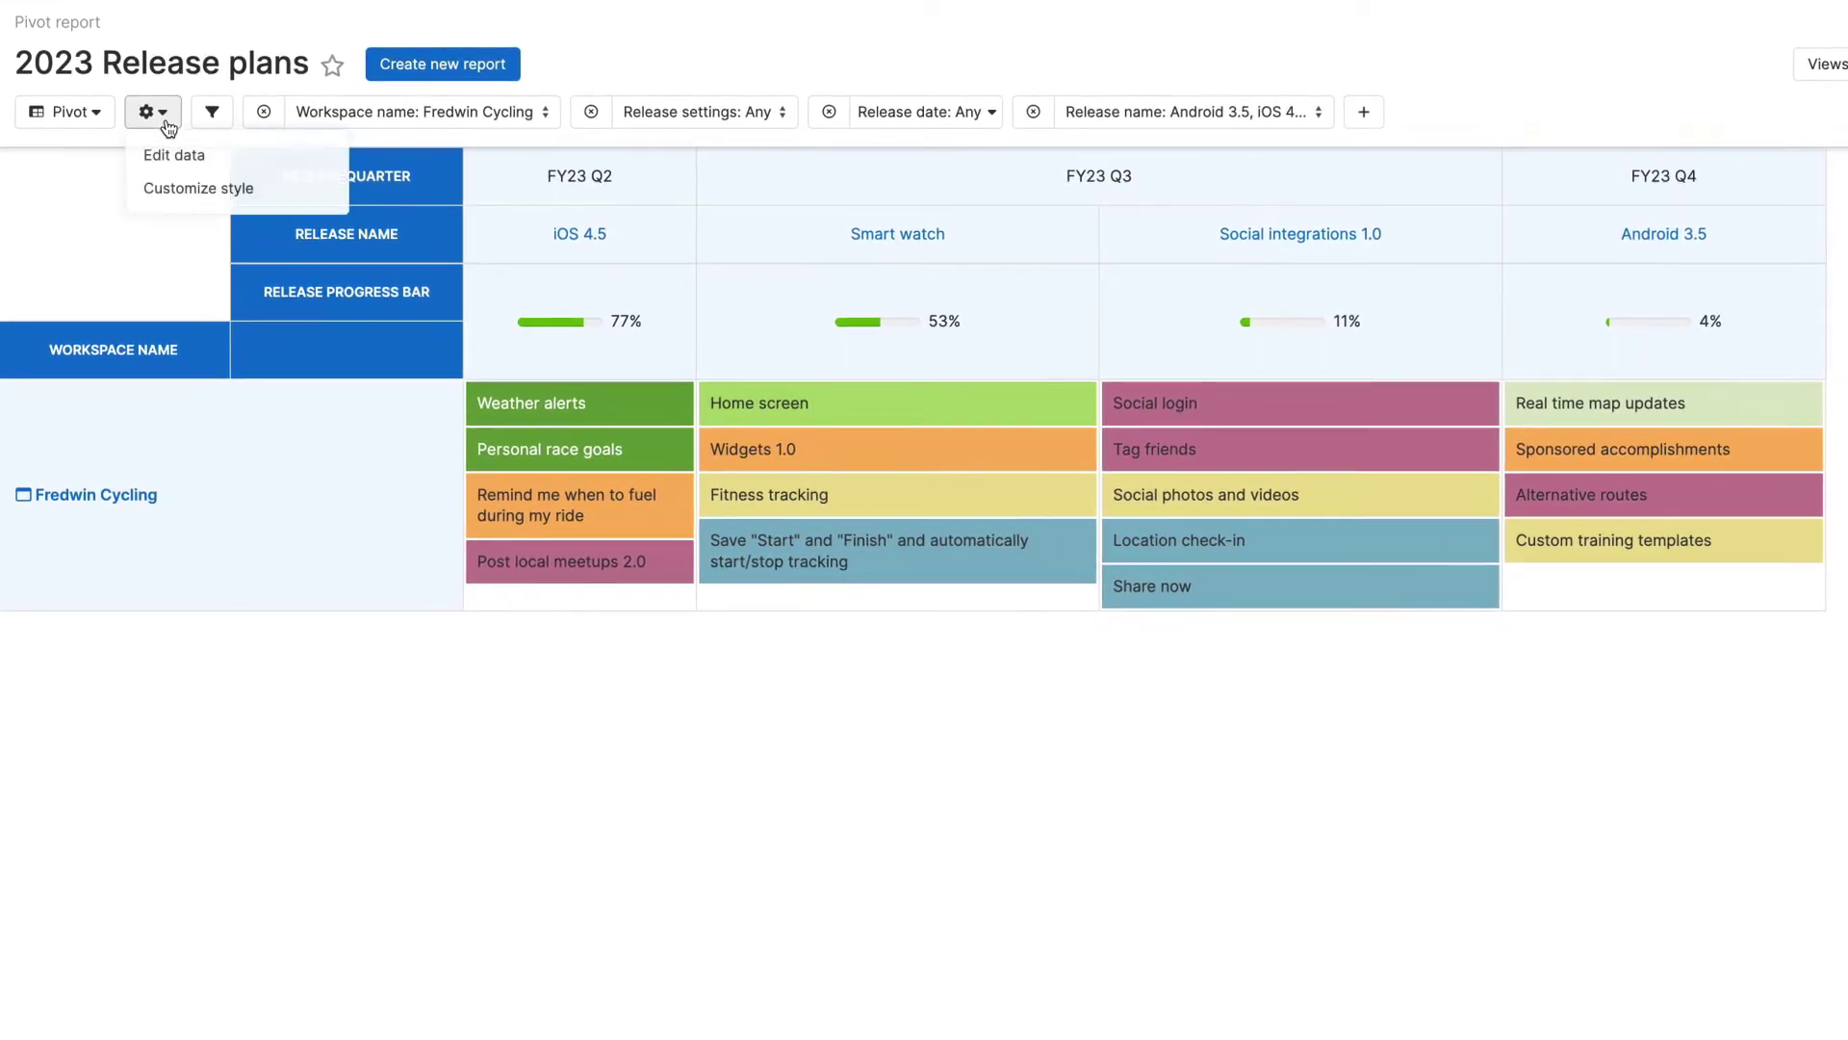
click(210, 160)
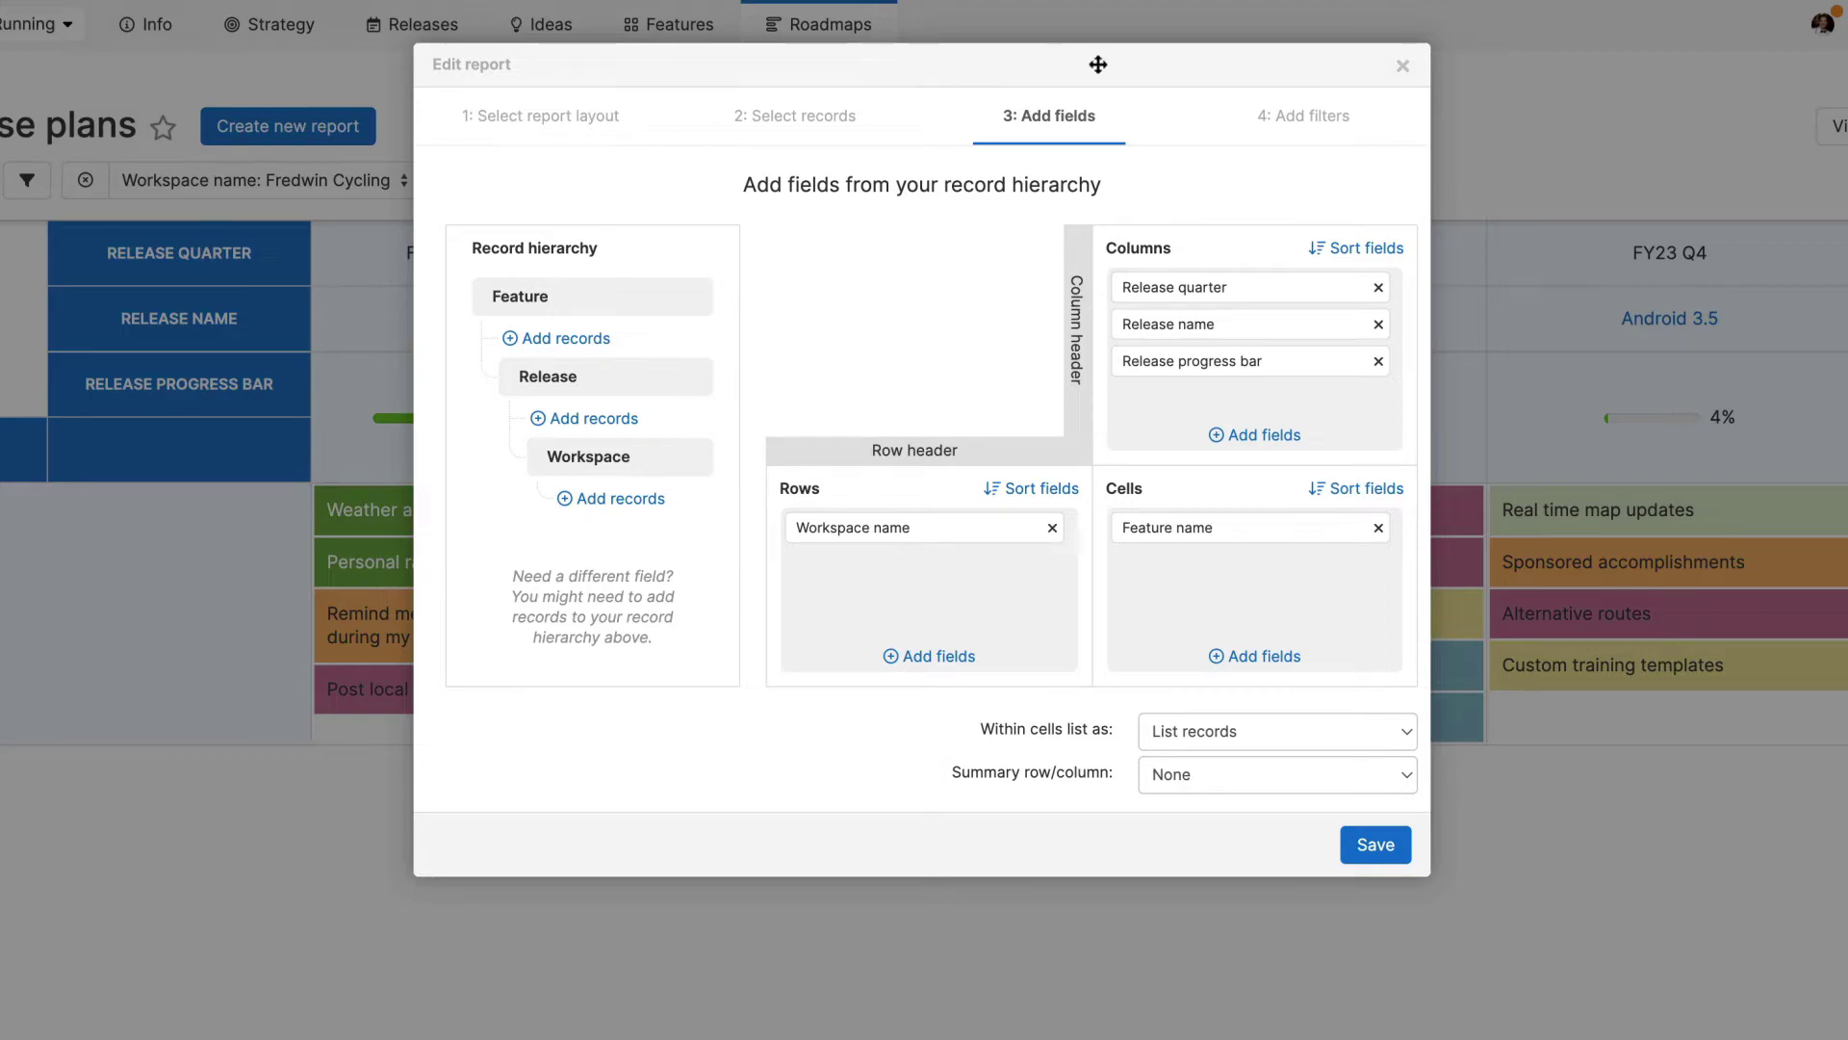
click(1402, 67)
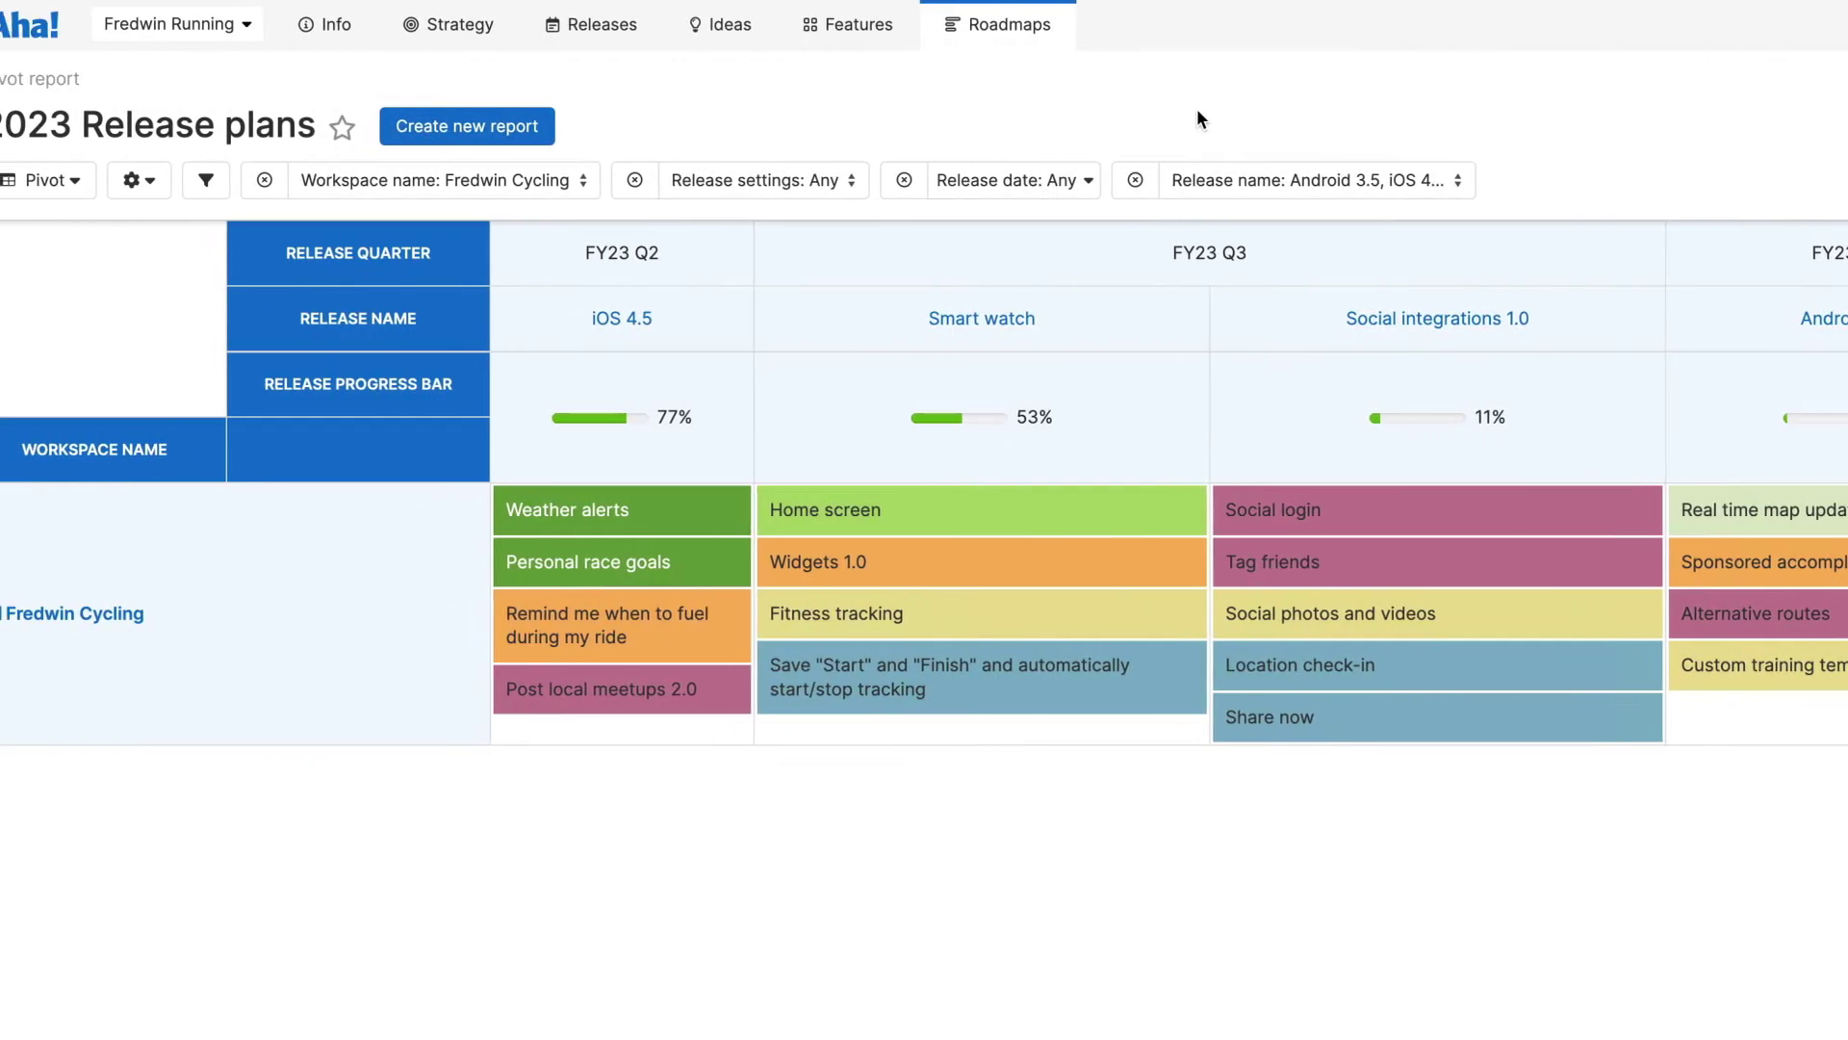
mouse_move(848, 46)
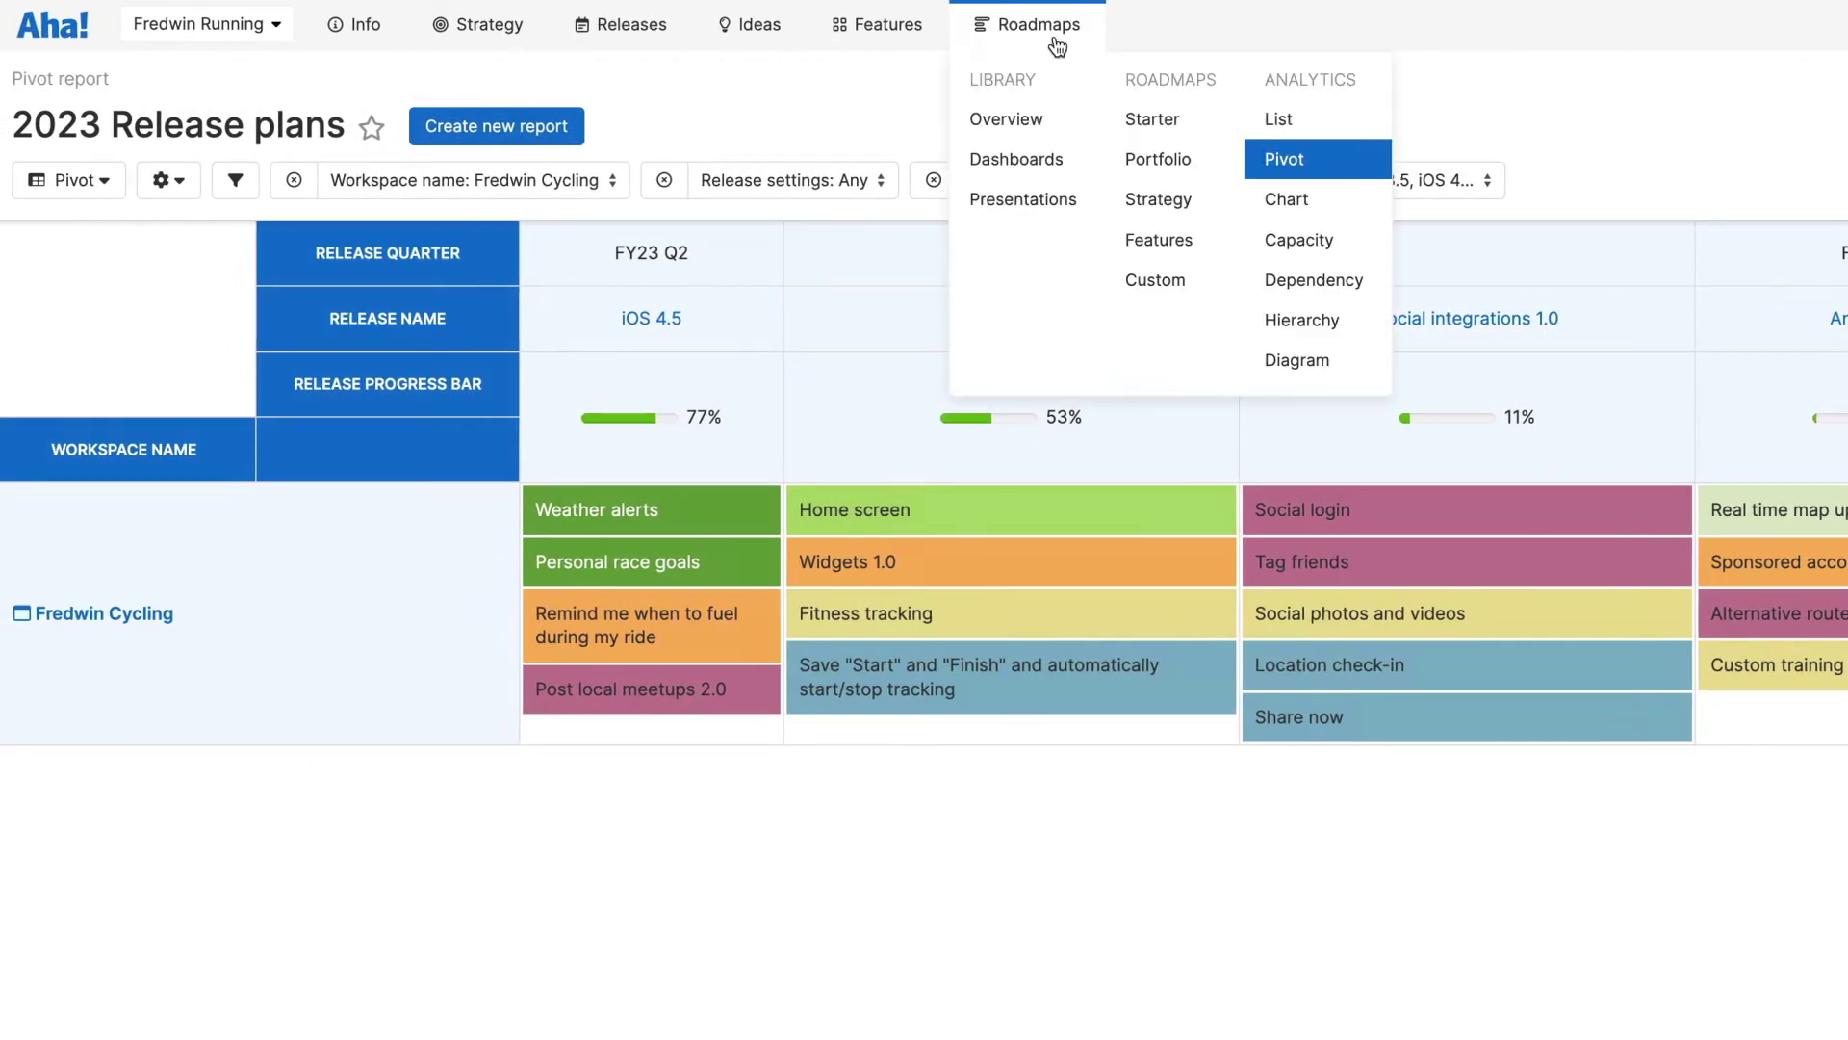
click(1068, 159)
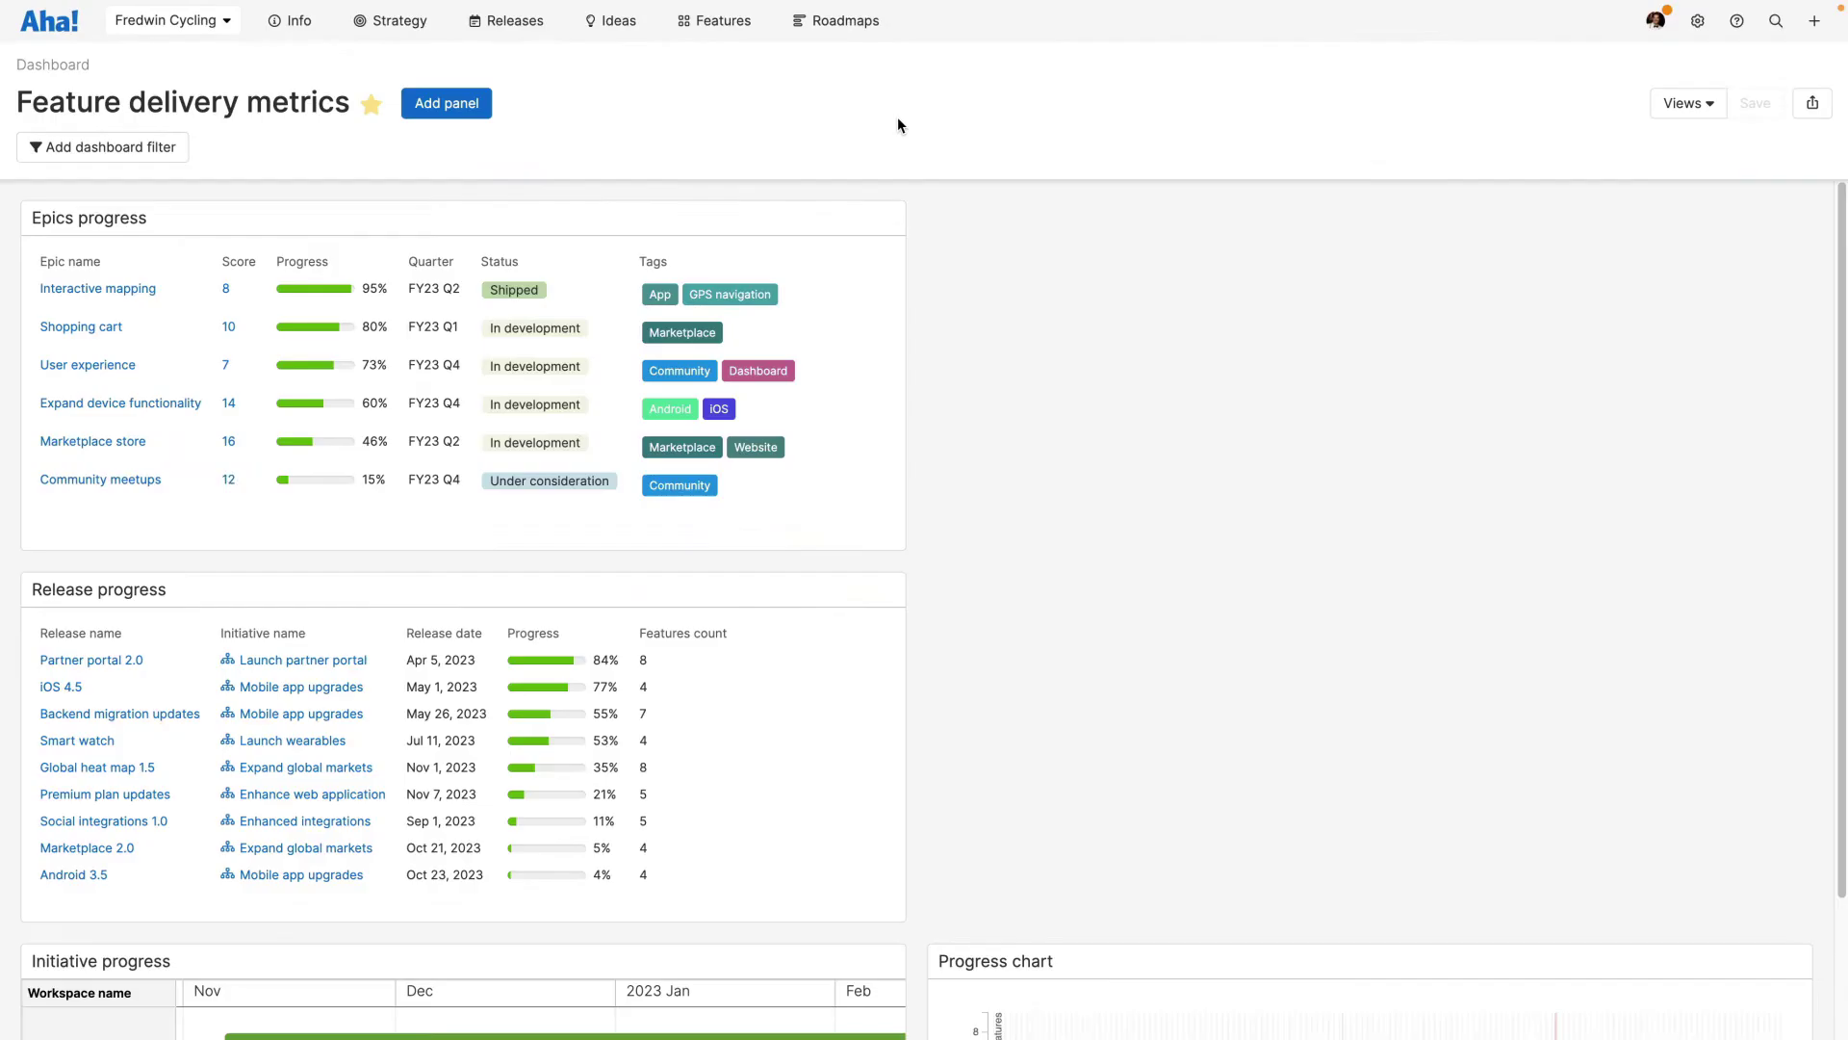
Add the existing Features shipped by month report as a panel, moved to the top row and enlarged
click(469, 116)
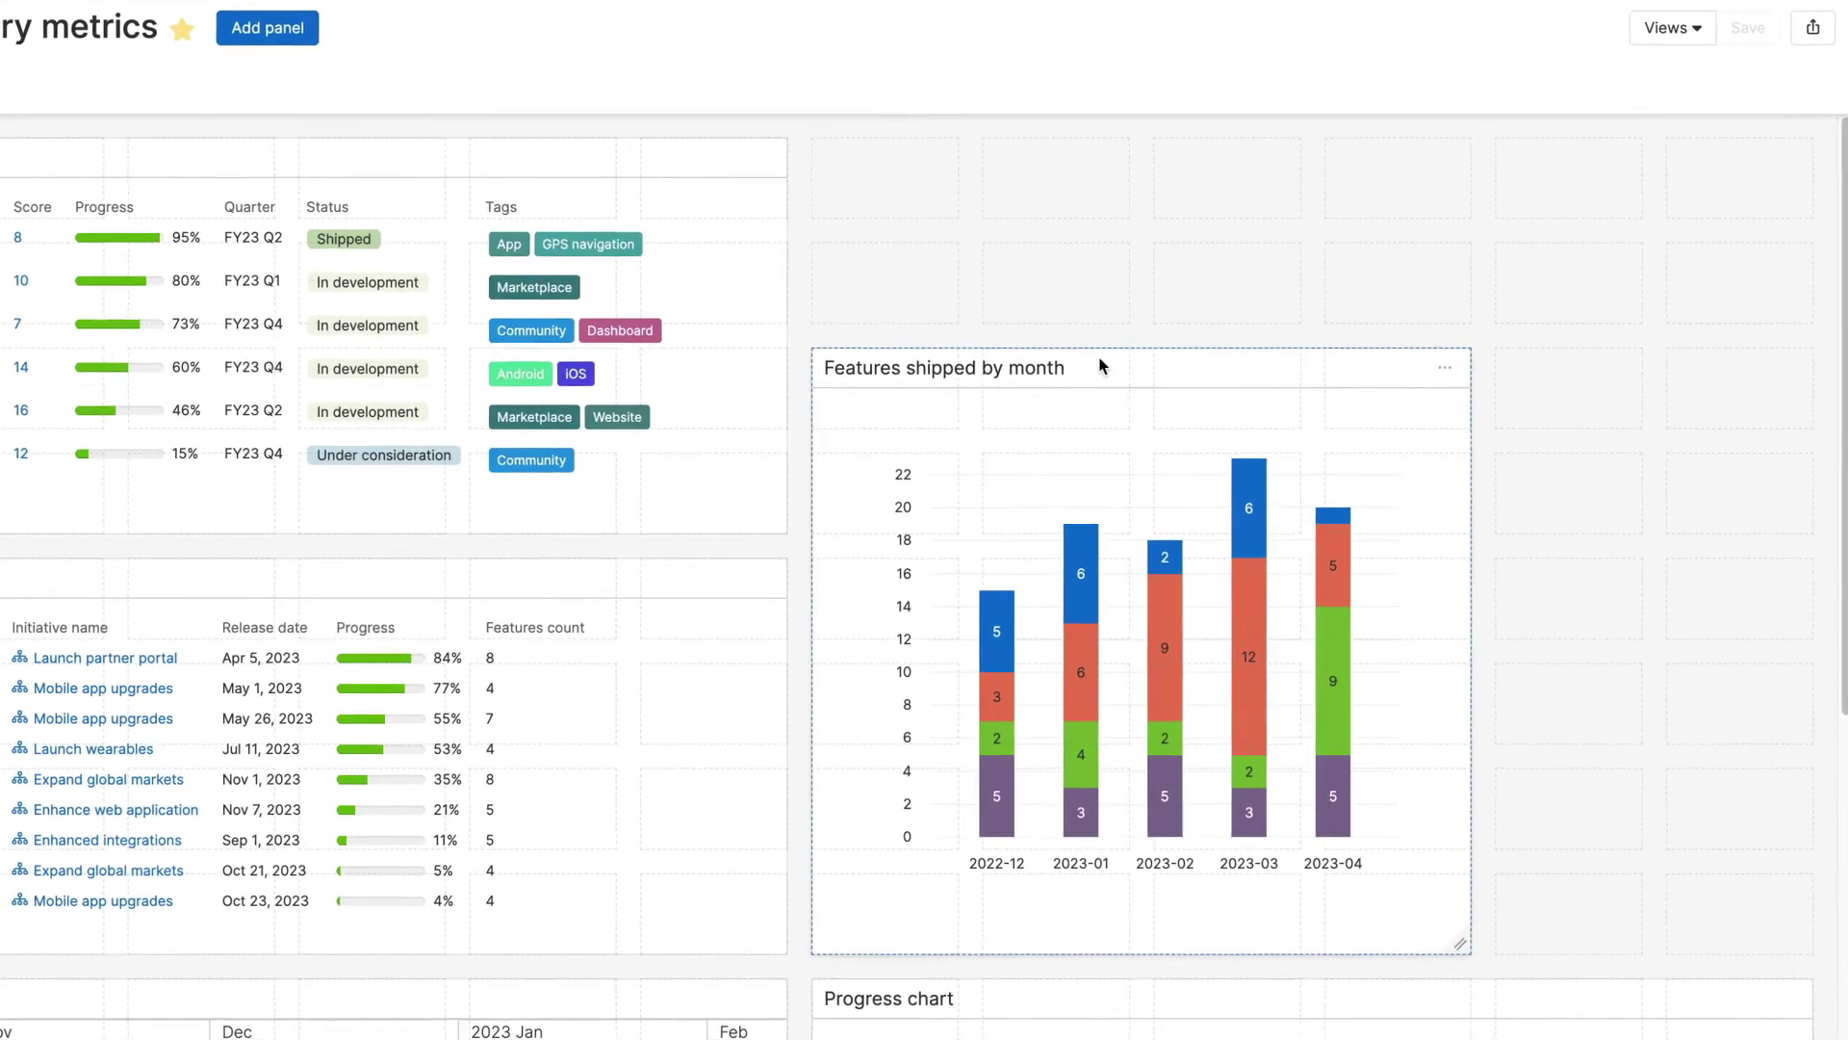
drag(1050, 344, 1050, 134)
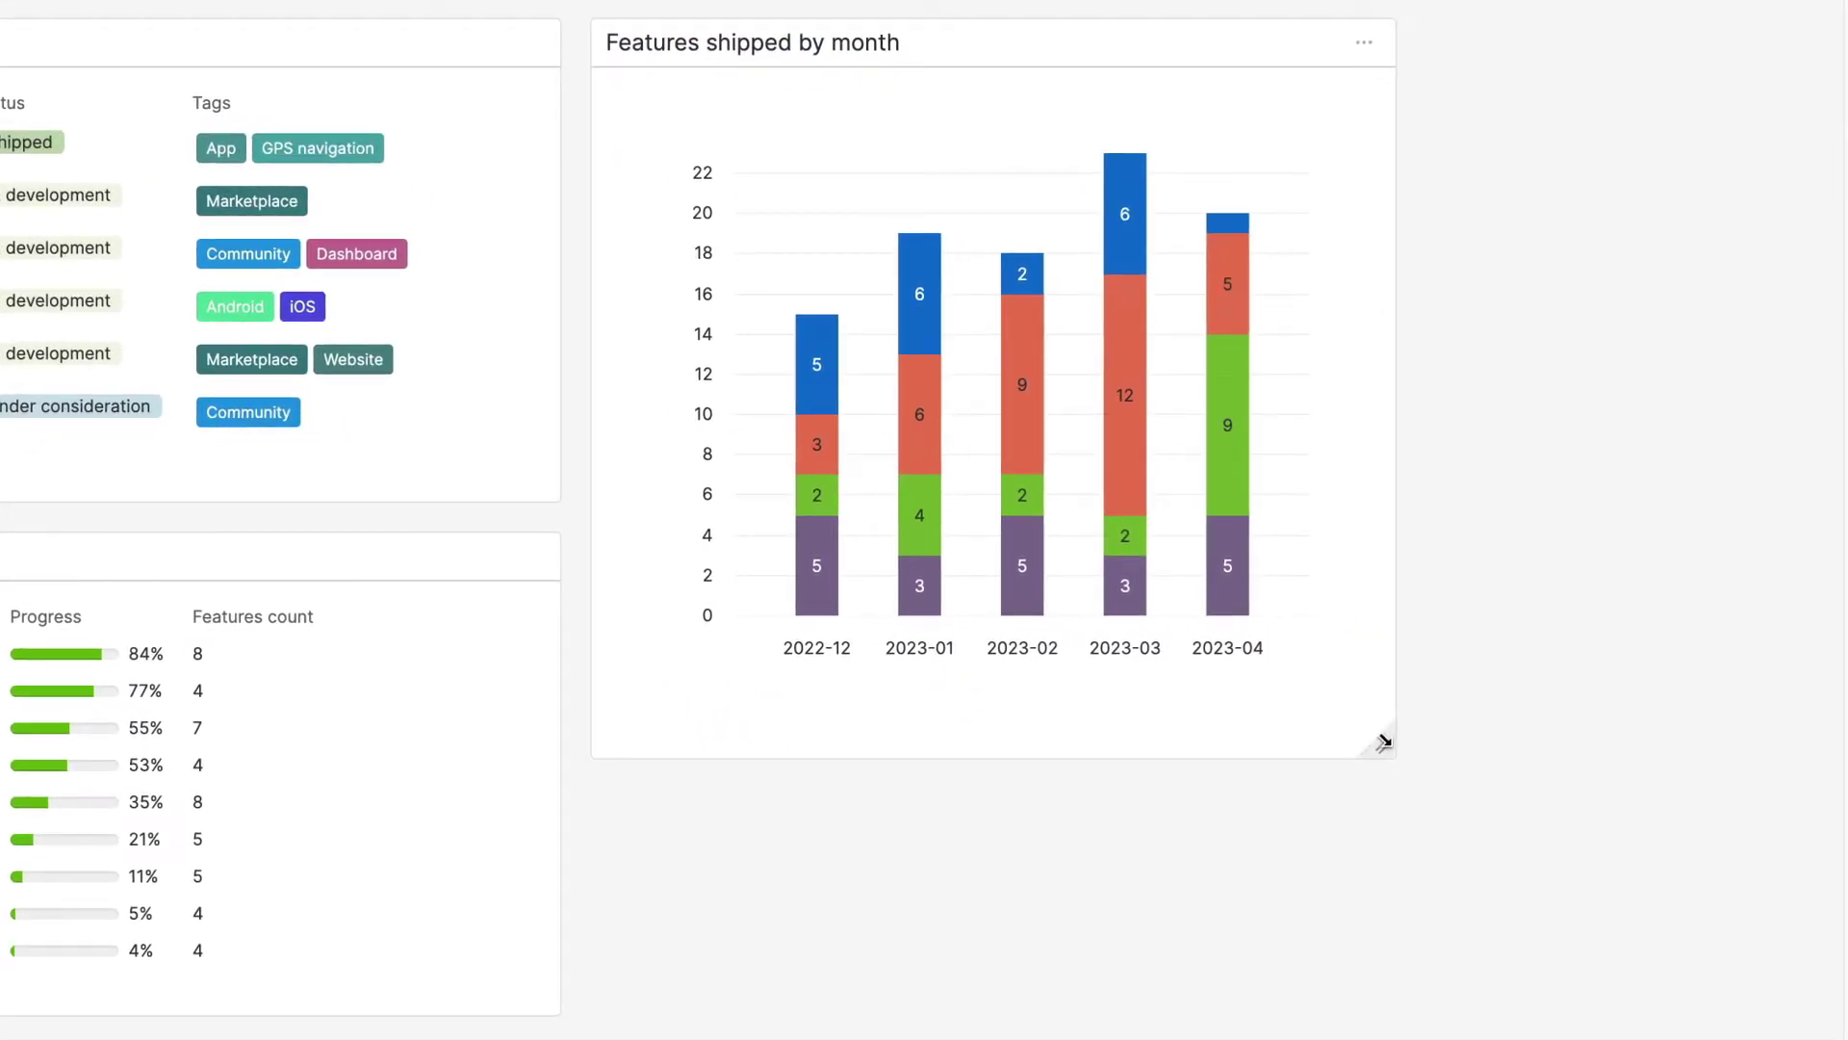
drag(1440, 734, 1824, 1013)
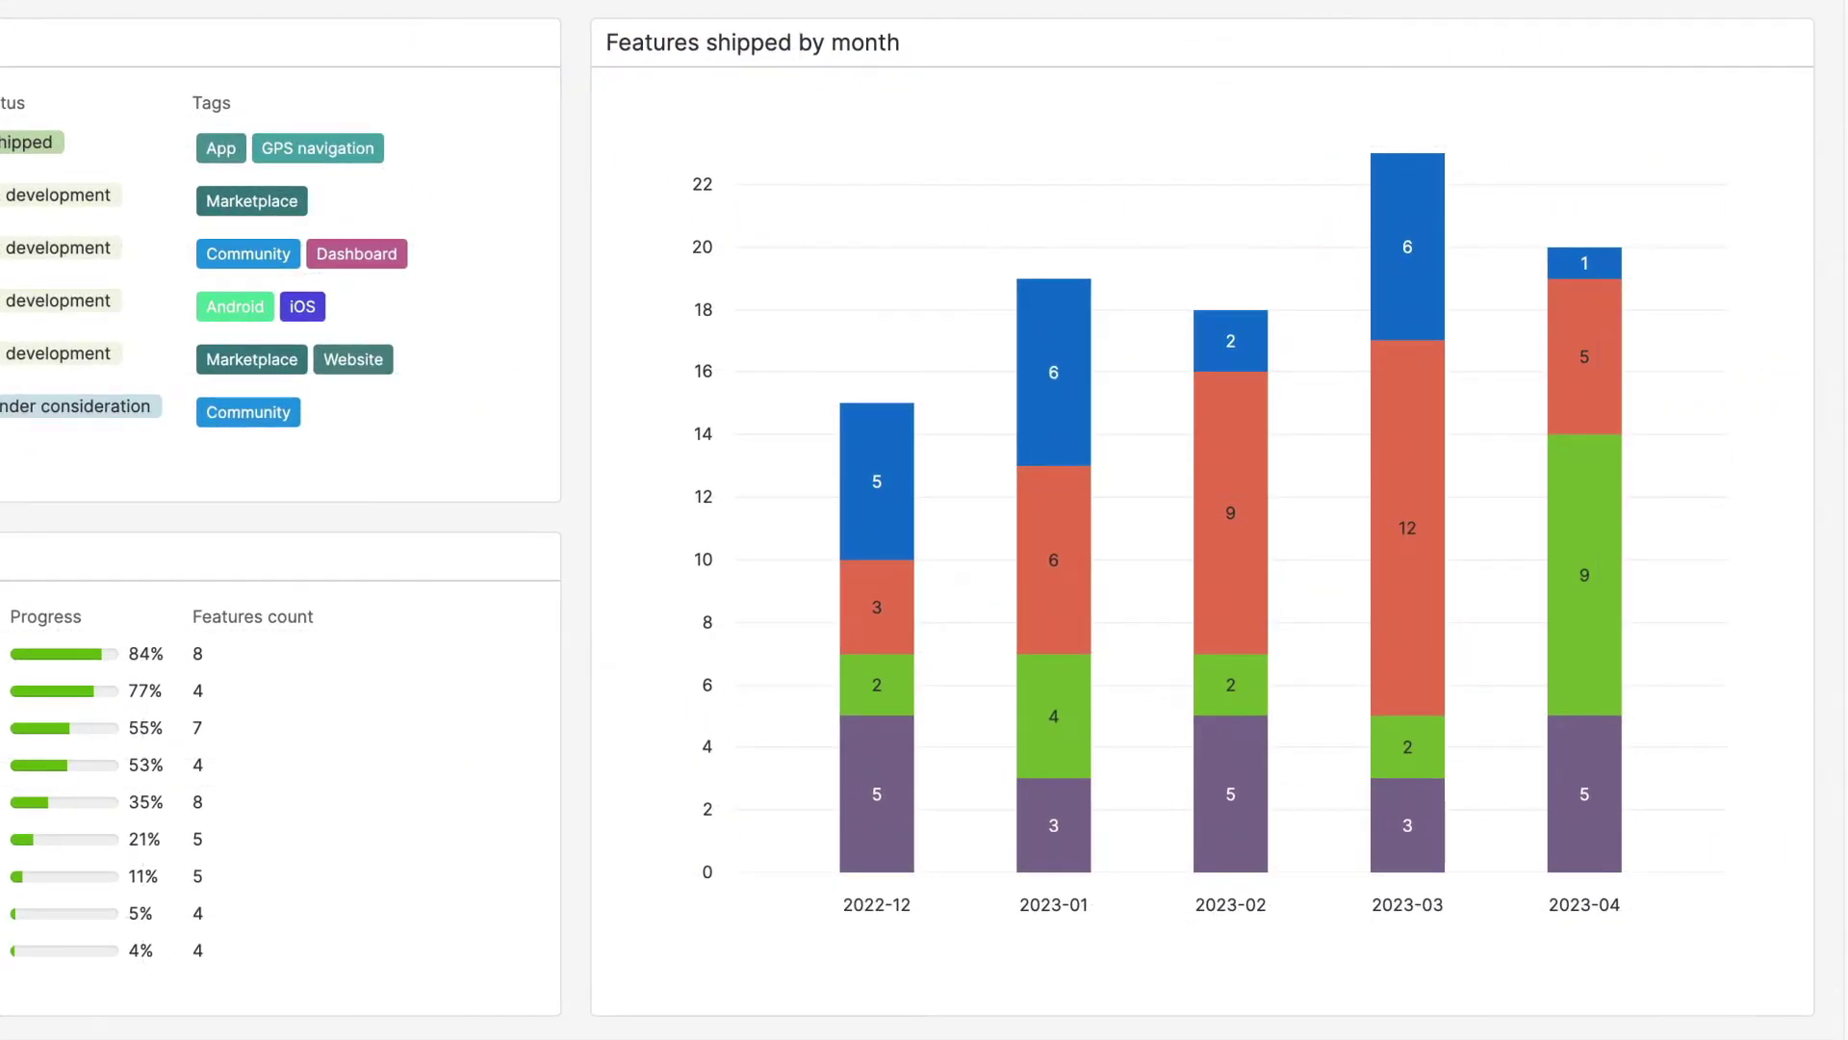
click(819, 12)
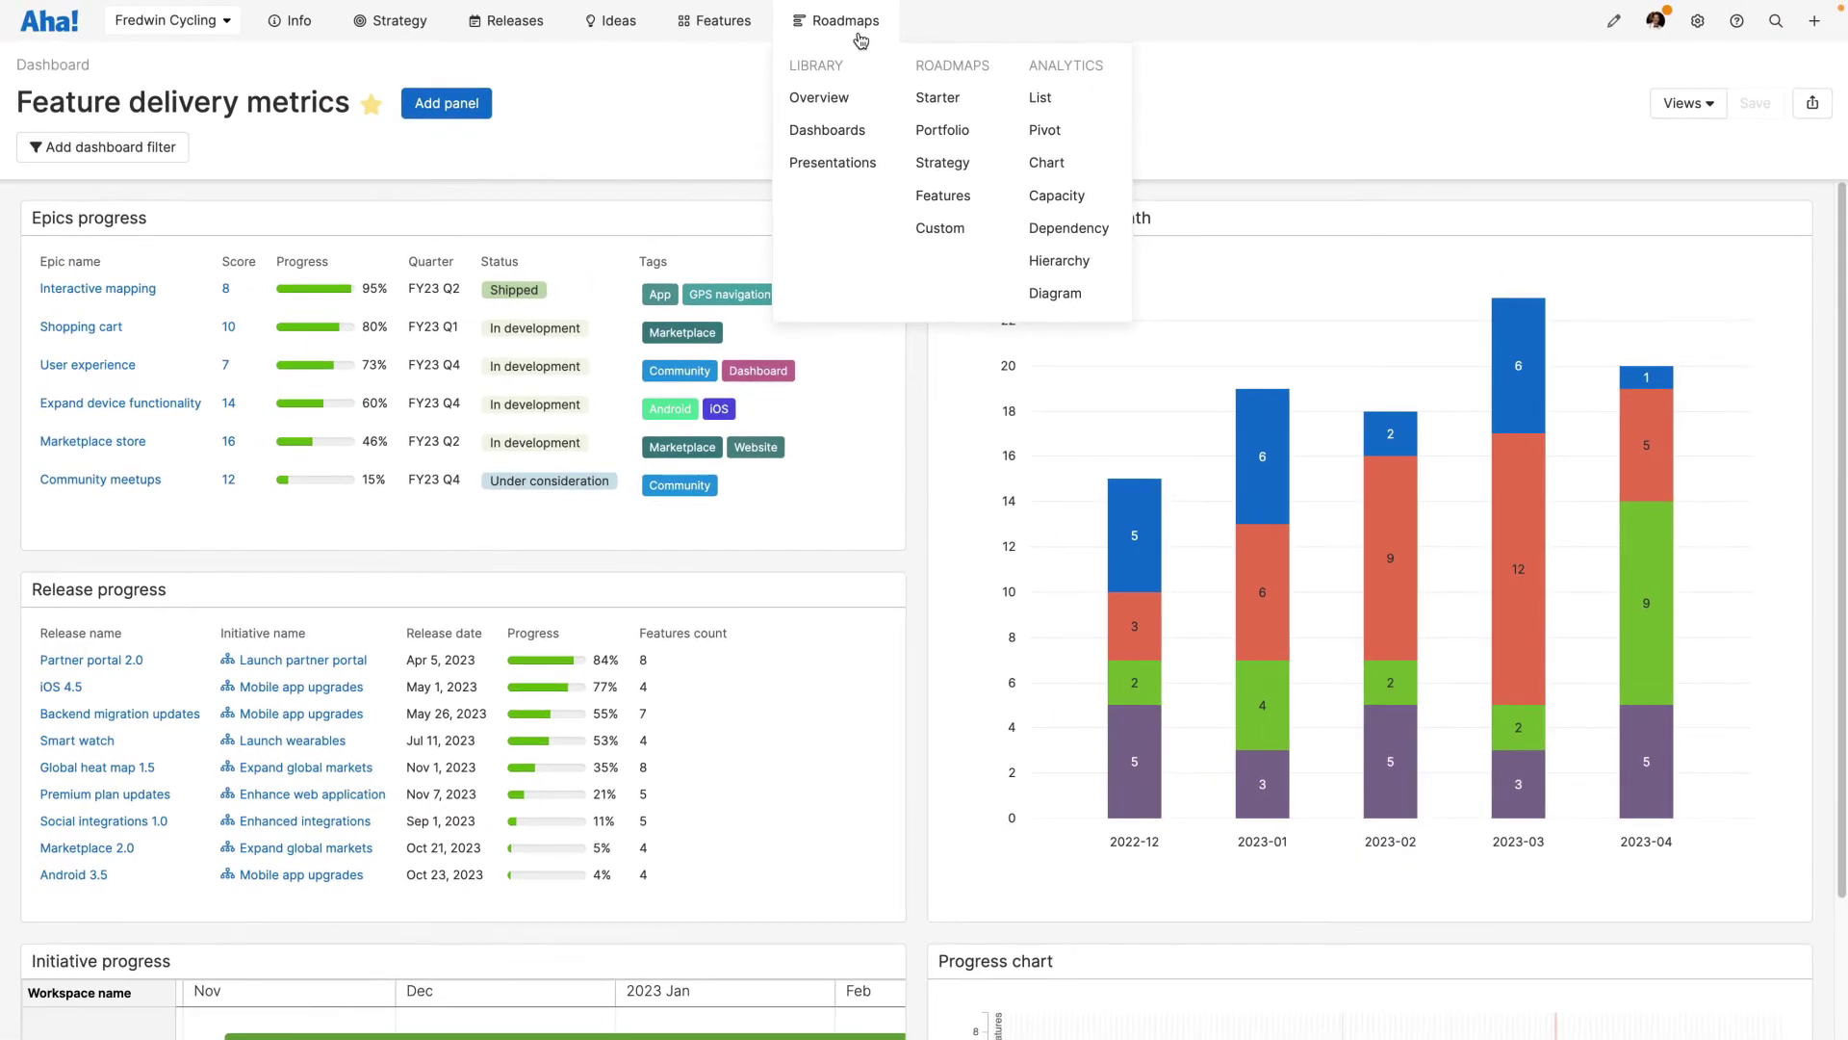
Open the 1H 2023 customer presentation at the 2022 Themes slide and select its table
click(882, 165)
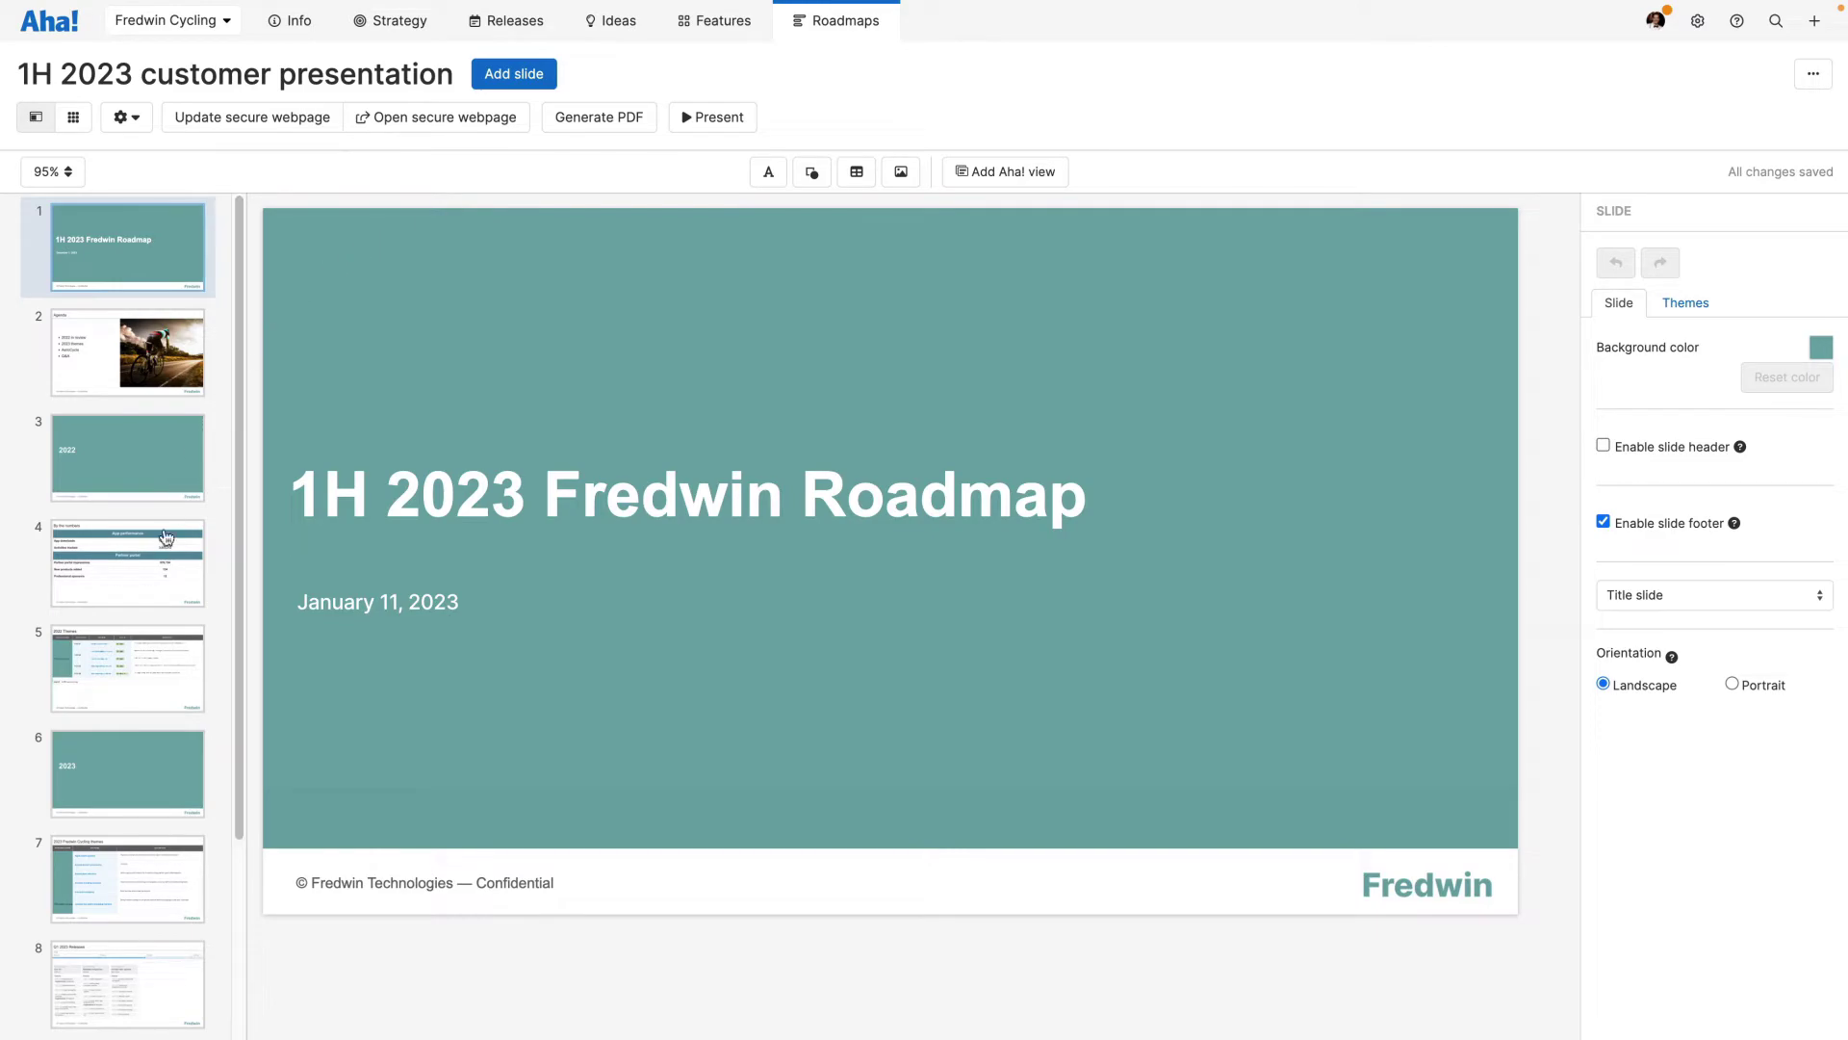
click(136, 656)
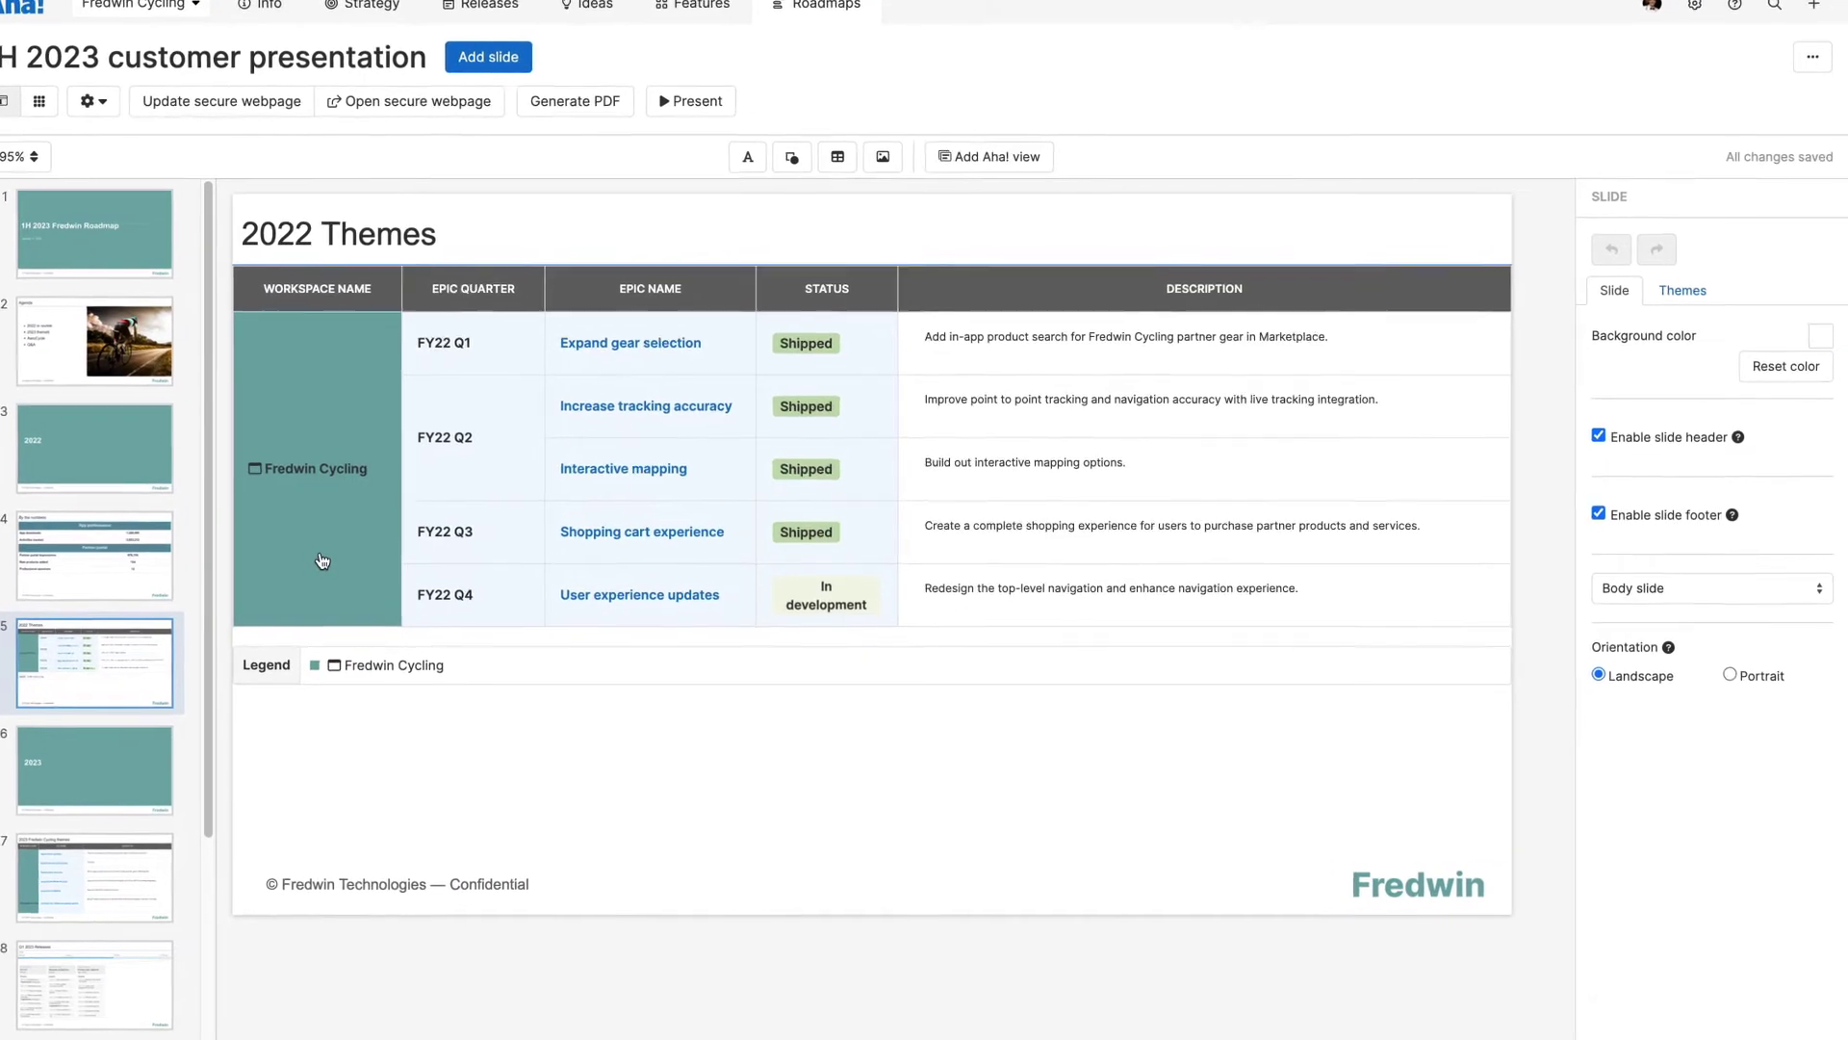
click(352, 554)
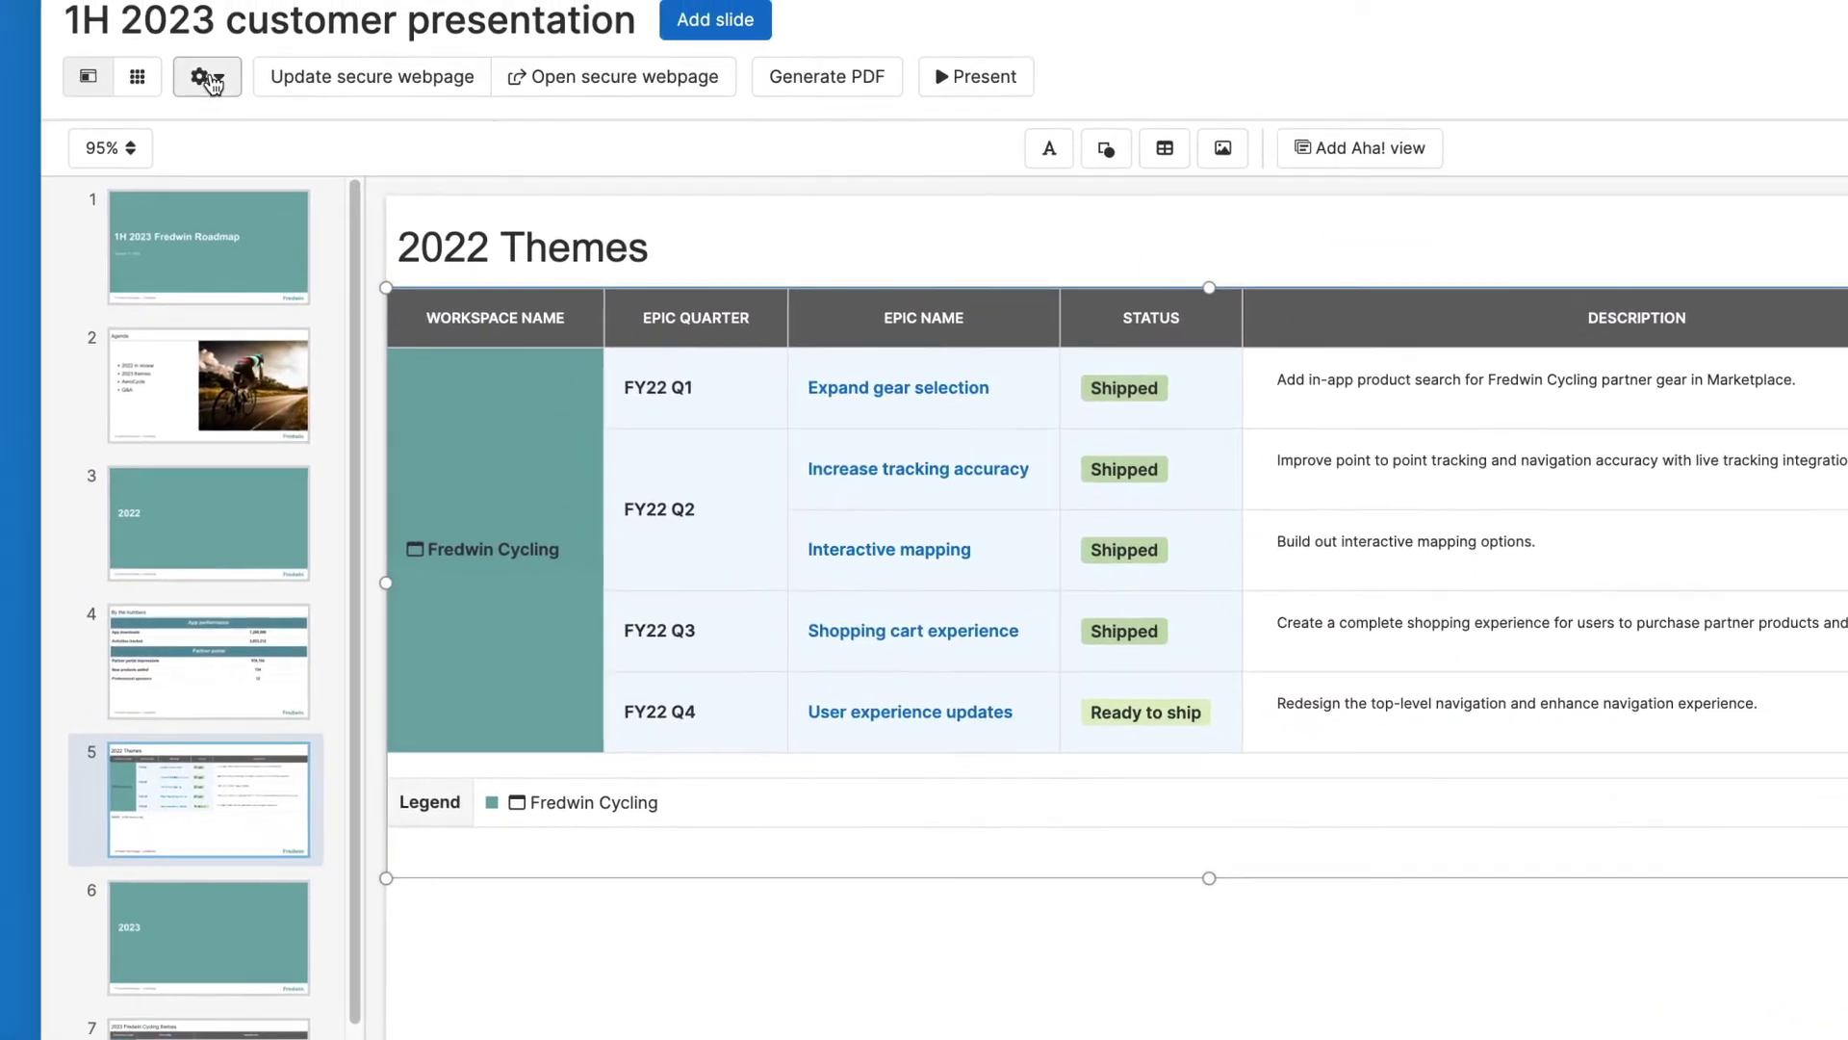
Review the presentation's Interactive views settings, then advance the slideshow to the 2022 Themes slide
click(211, 85)
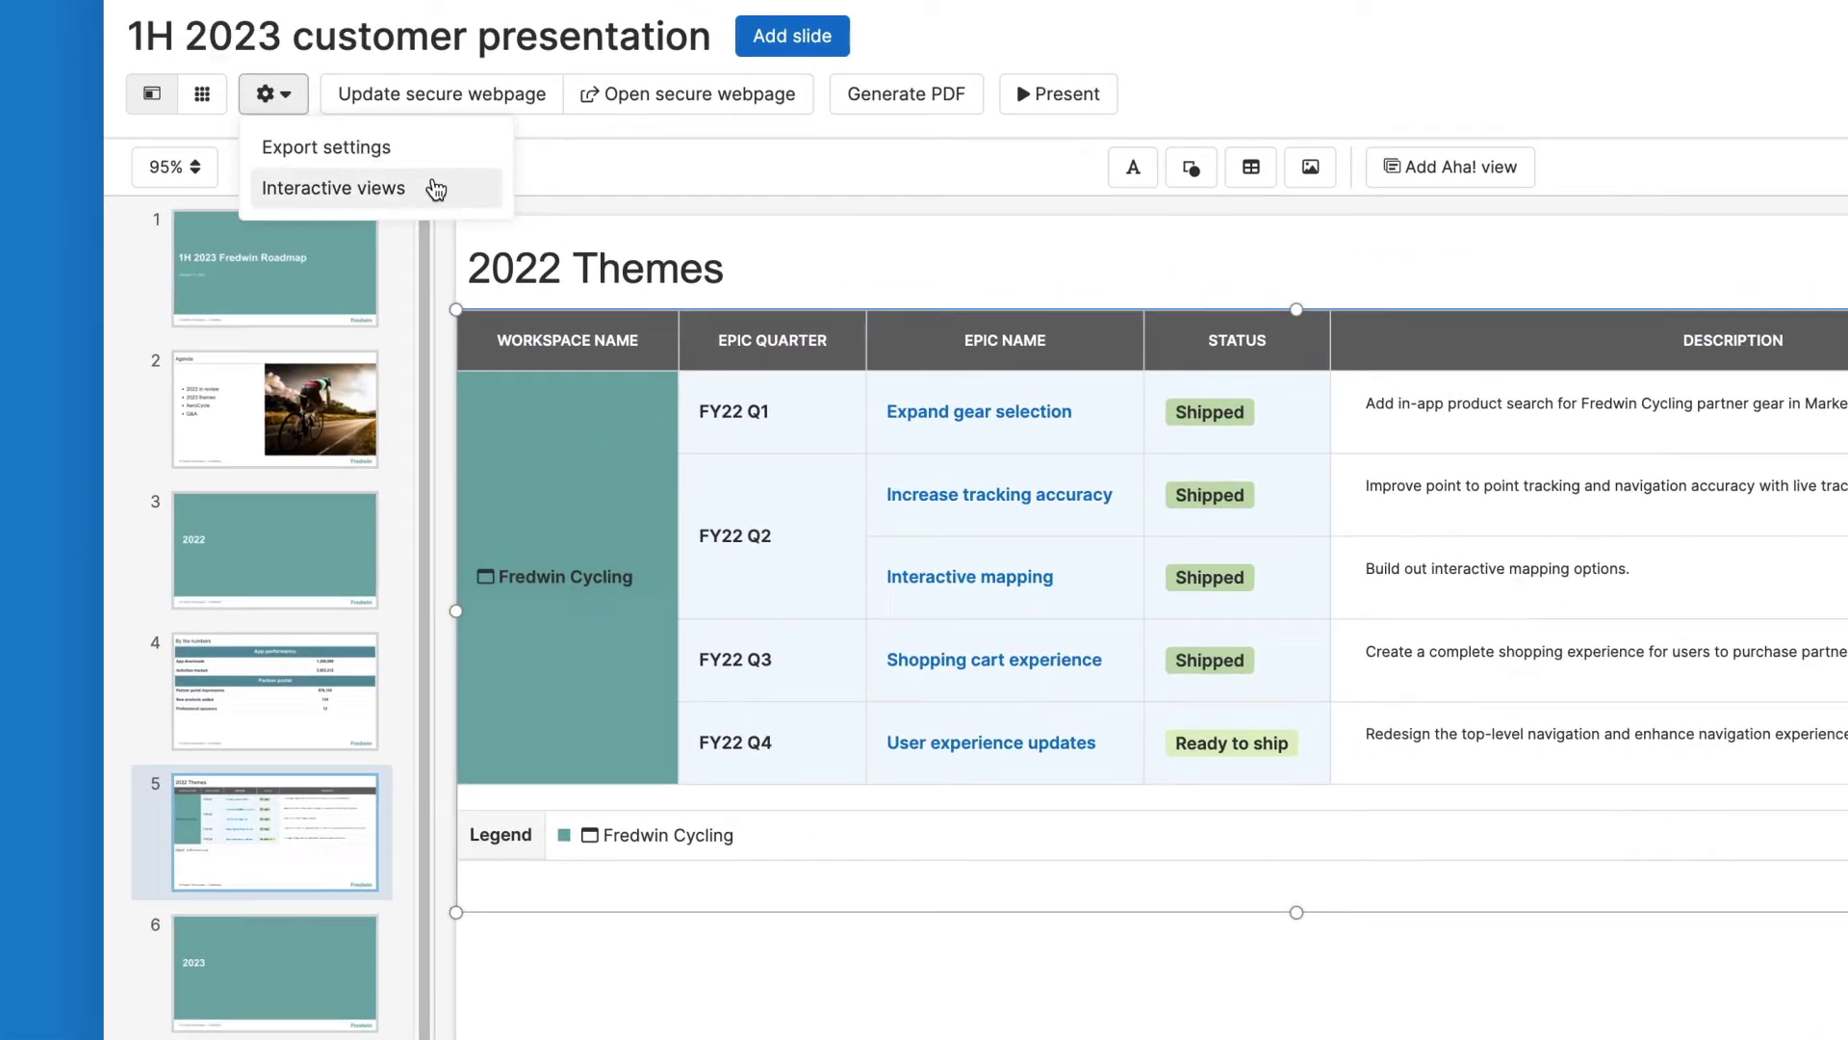
click(357, 173)
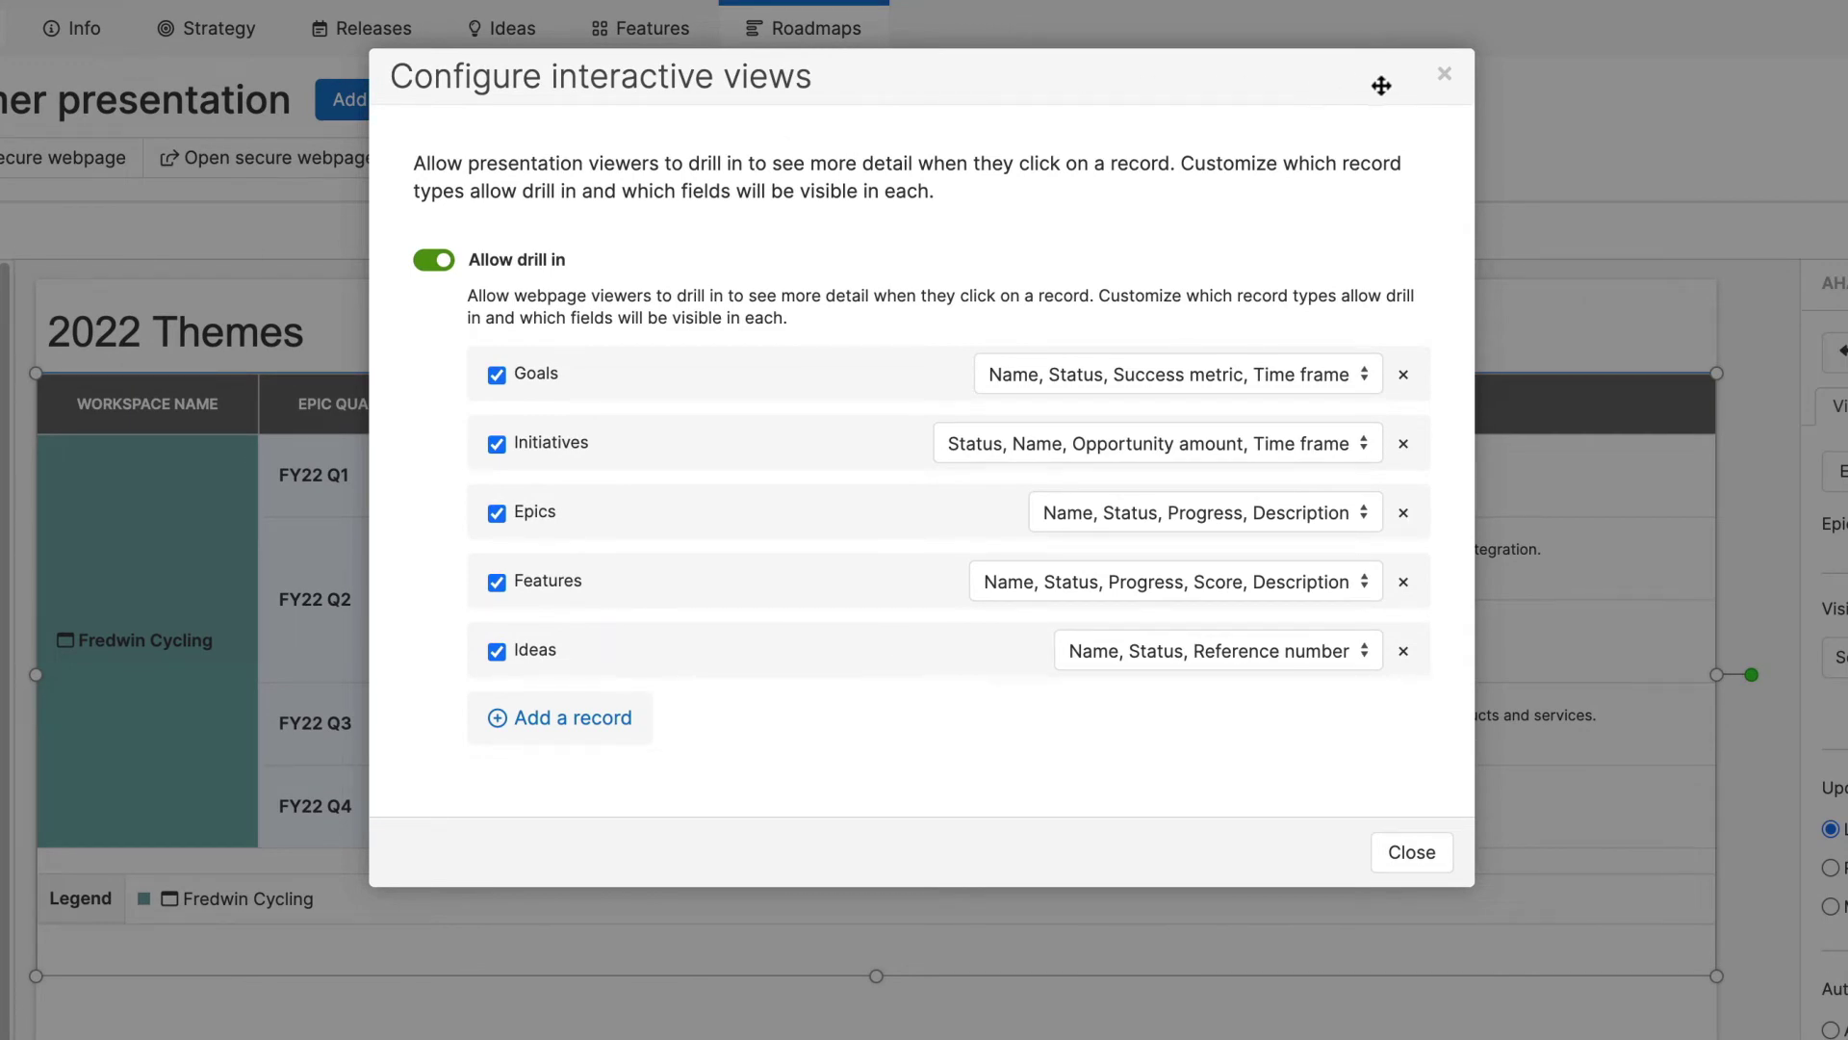
click(1441, 77)
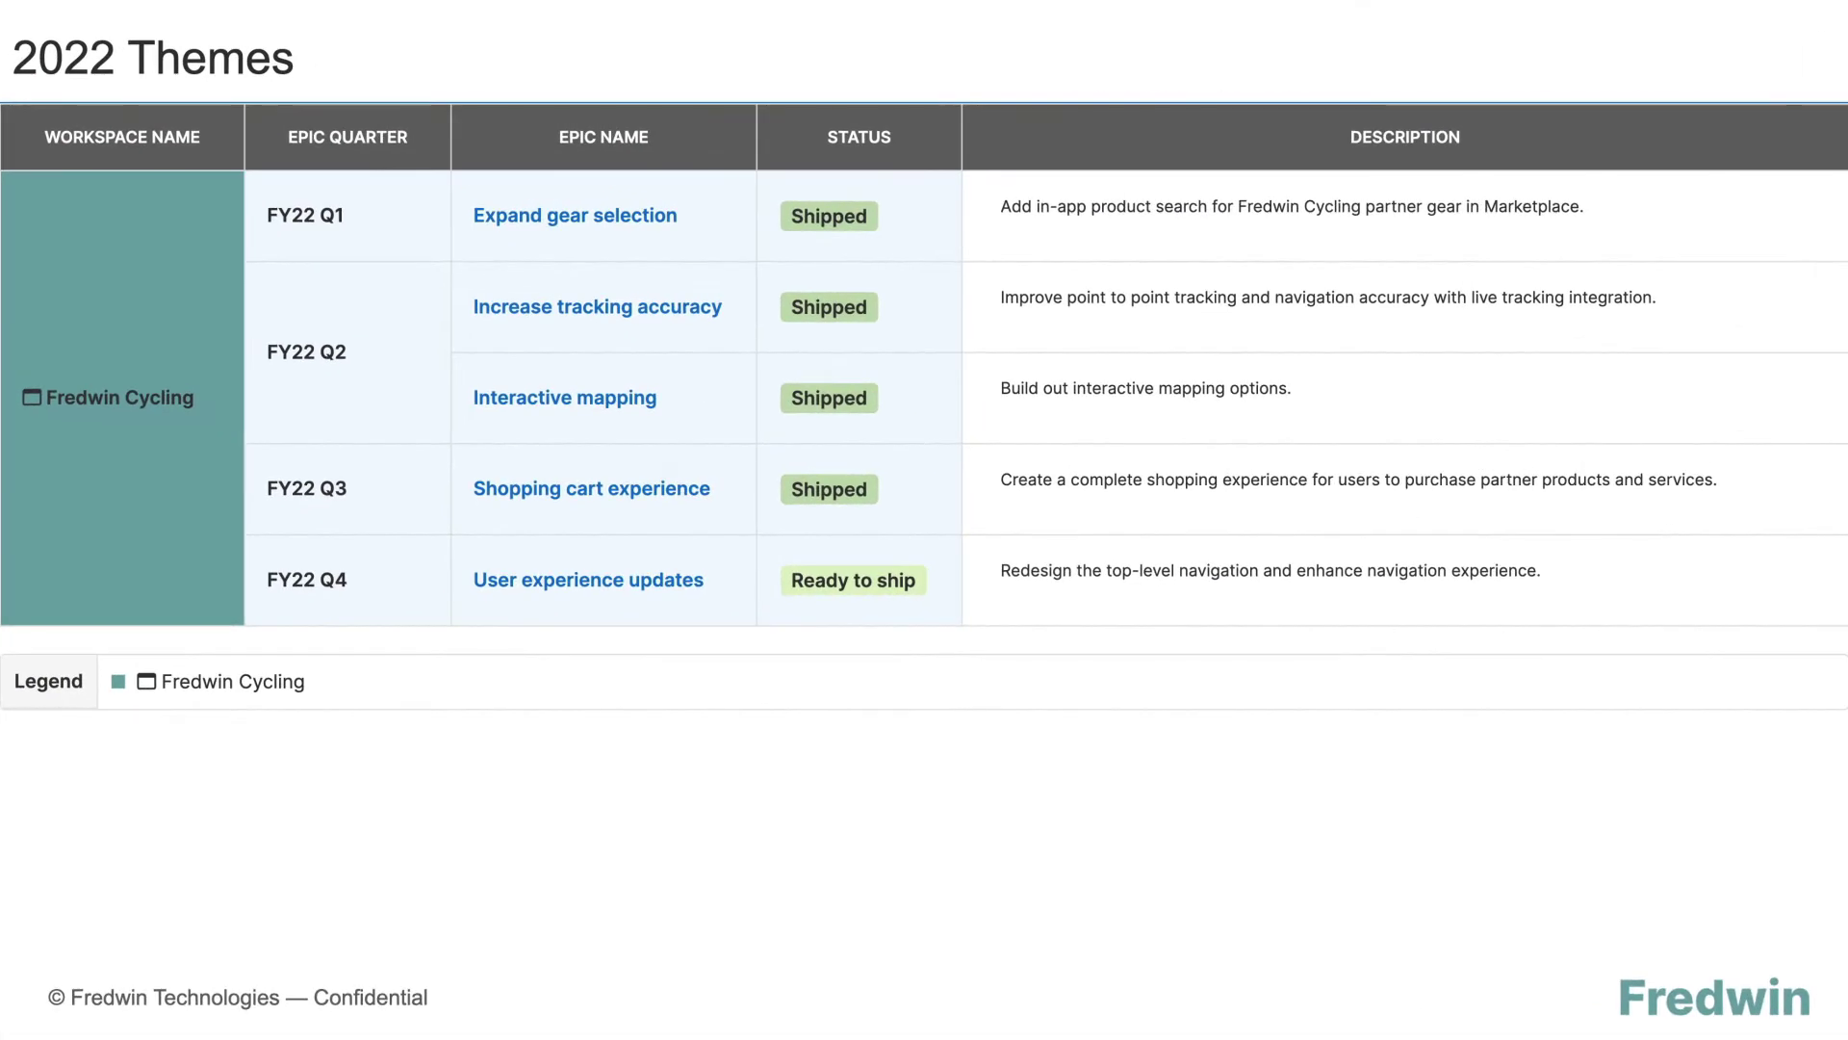
key(Right)
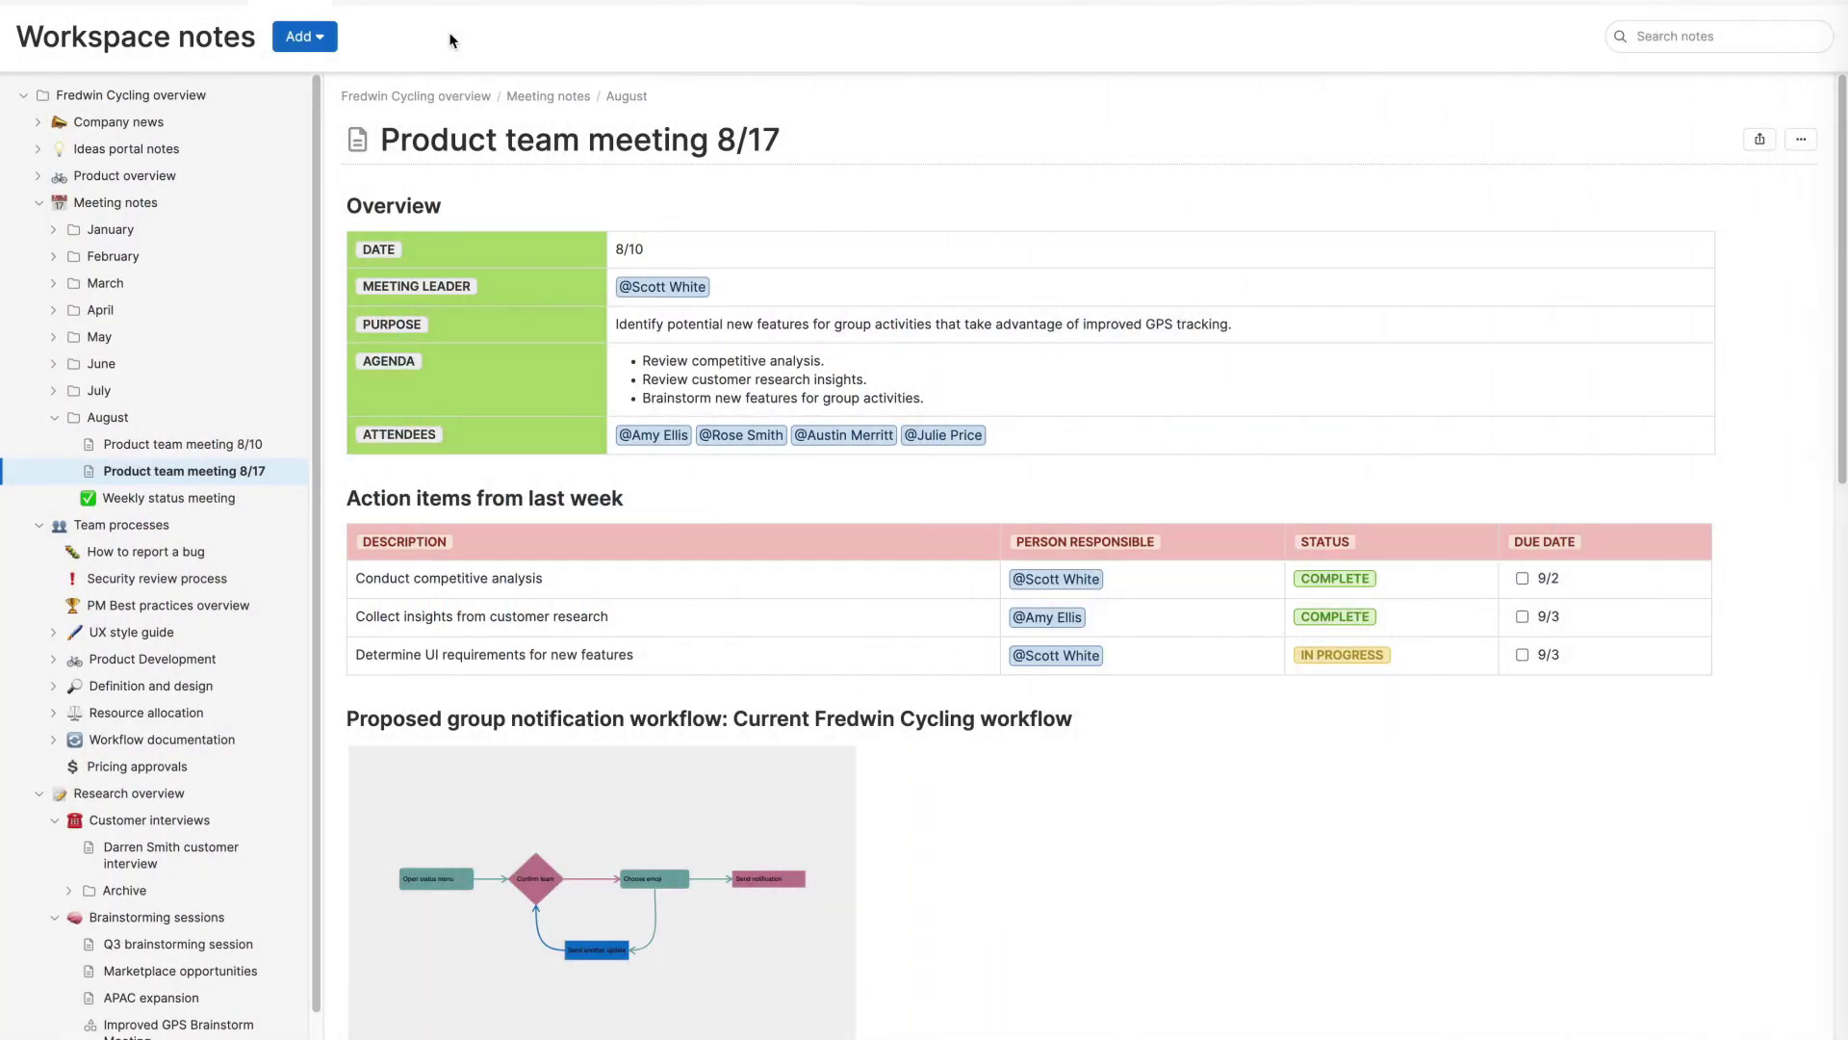
Preview the new note types, then browse the customer interview and PM Best practices notes to reach Q3 brainstorming session
click(338, 37)
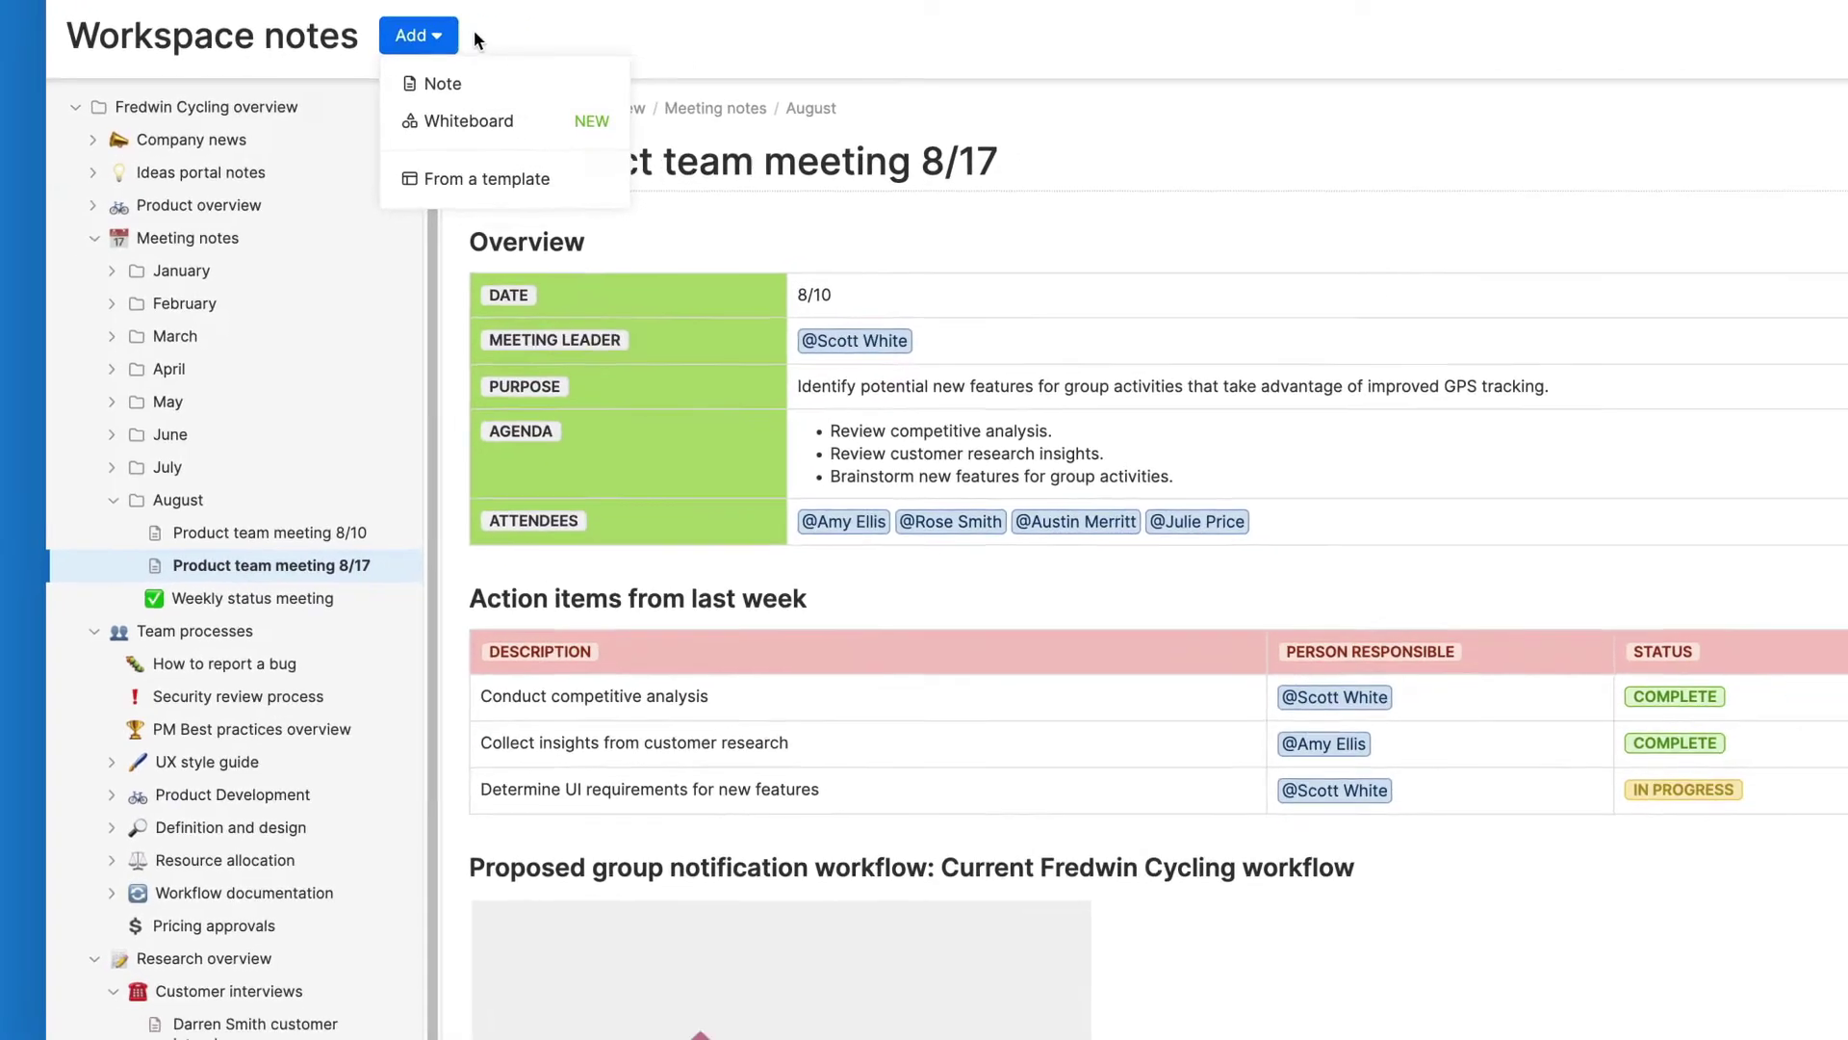
click(605, 43)
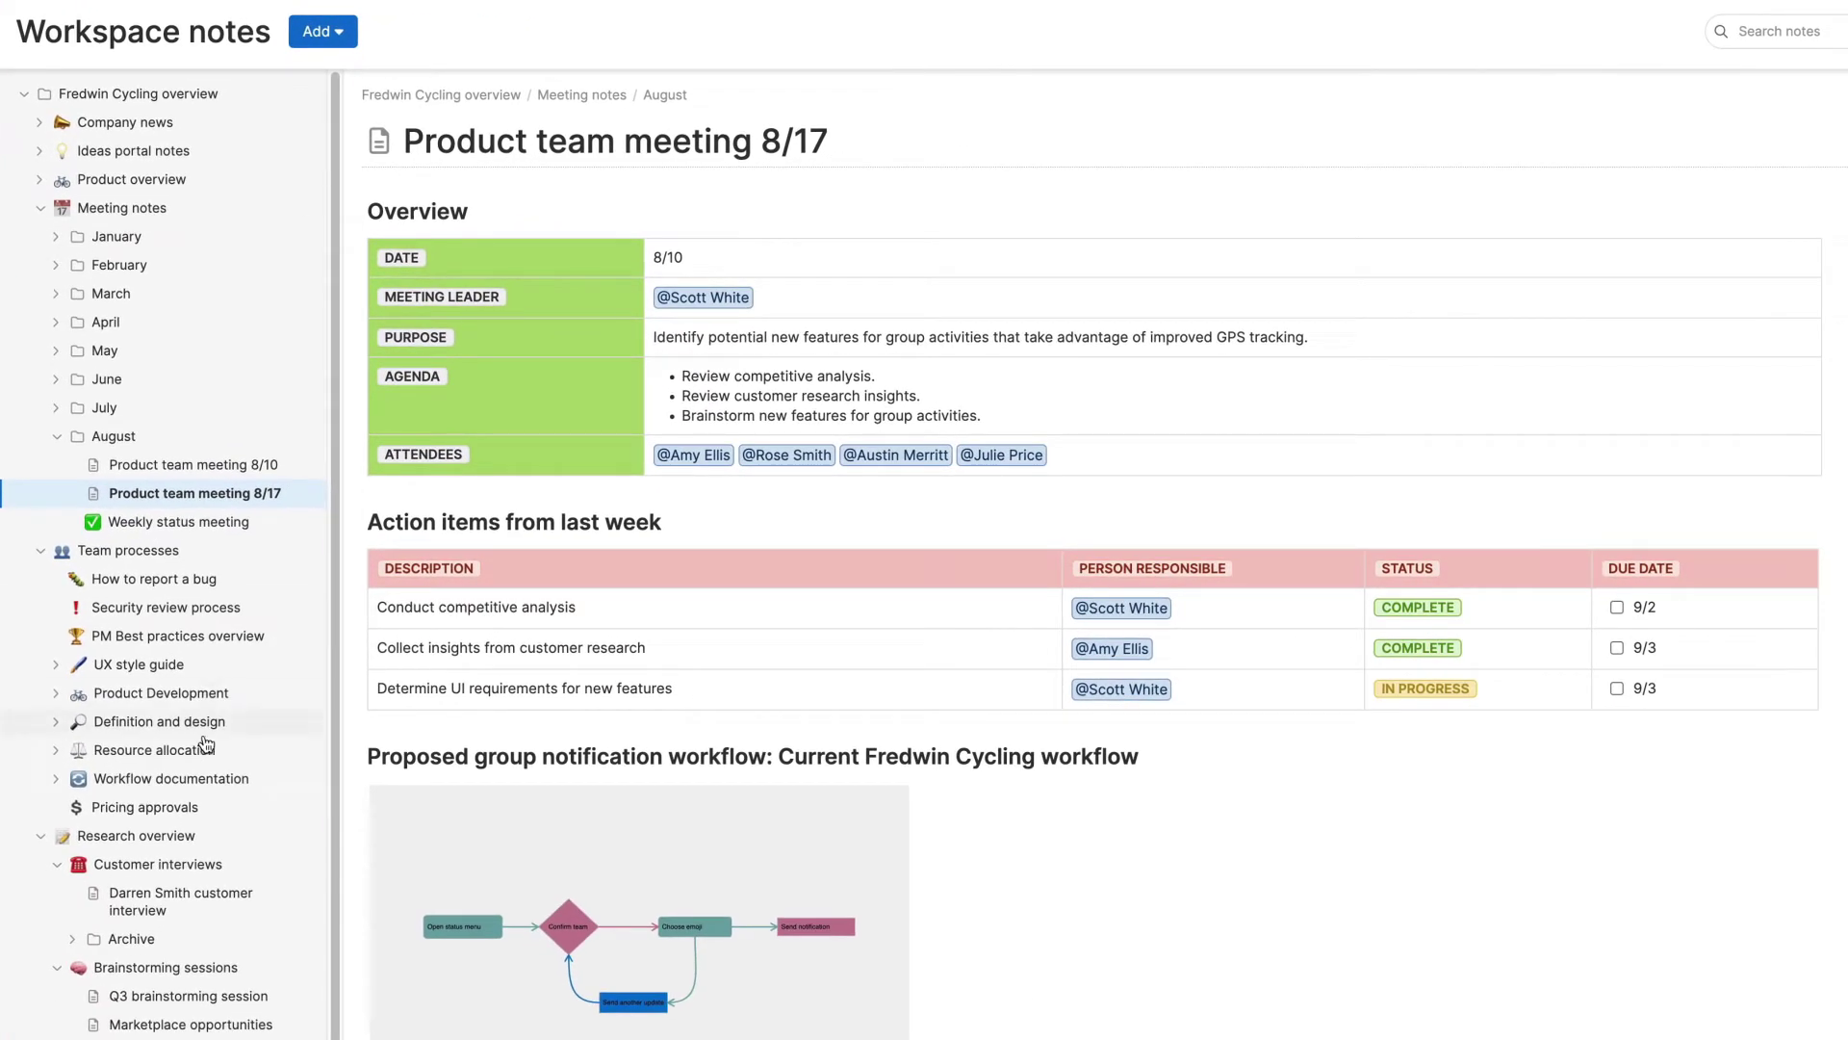
click(229, 910)
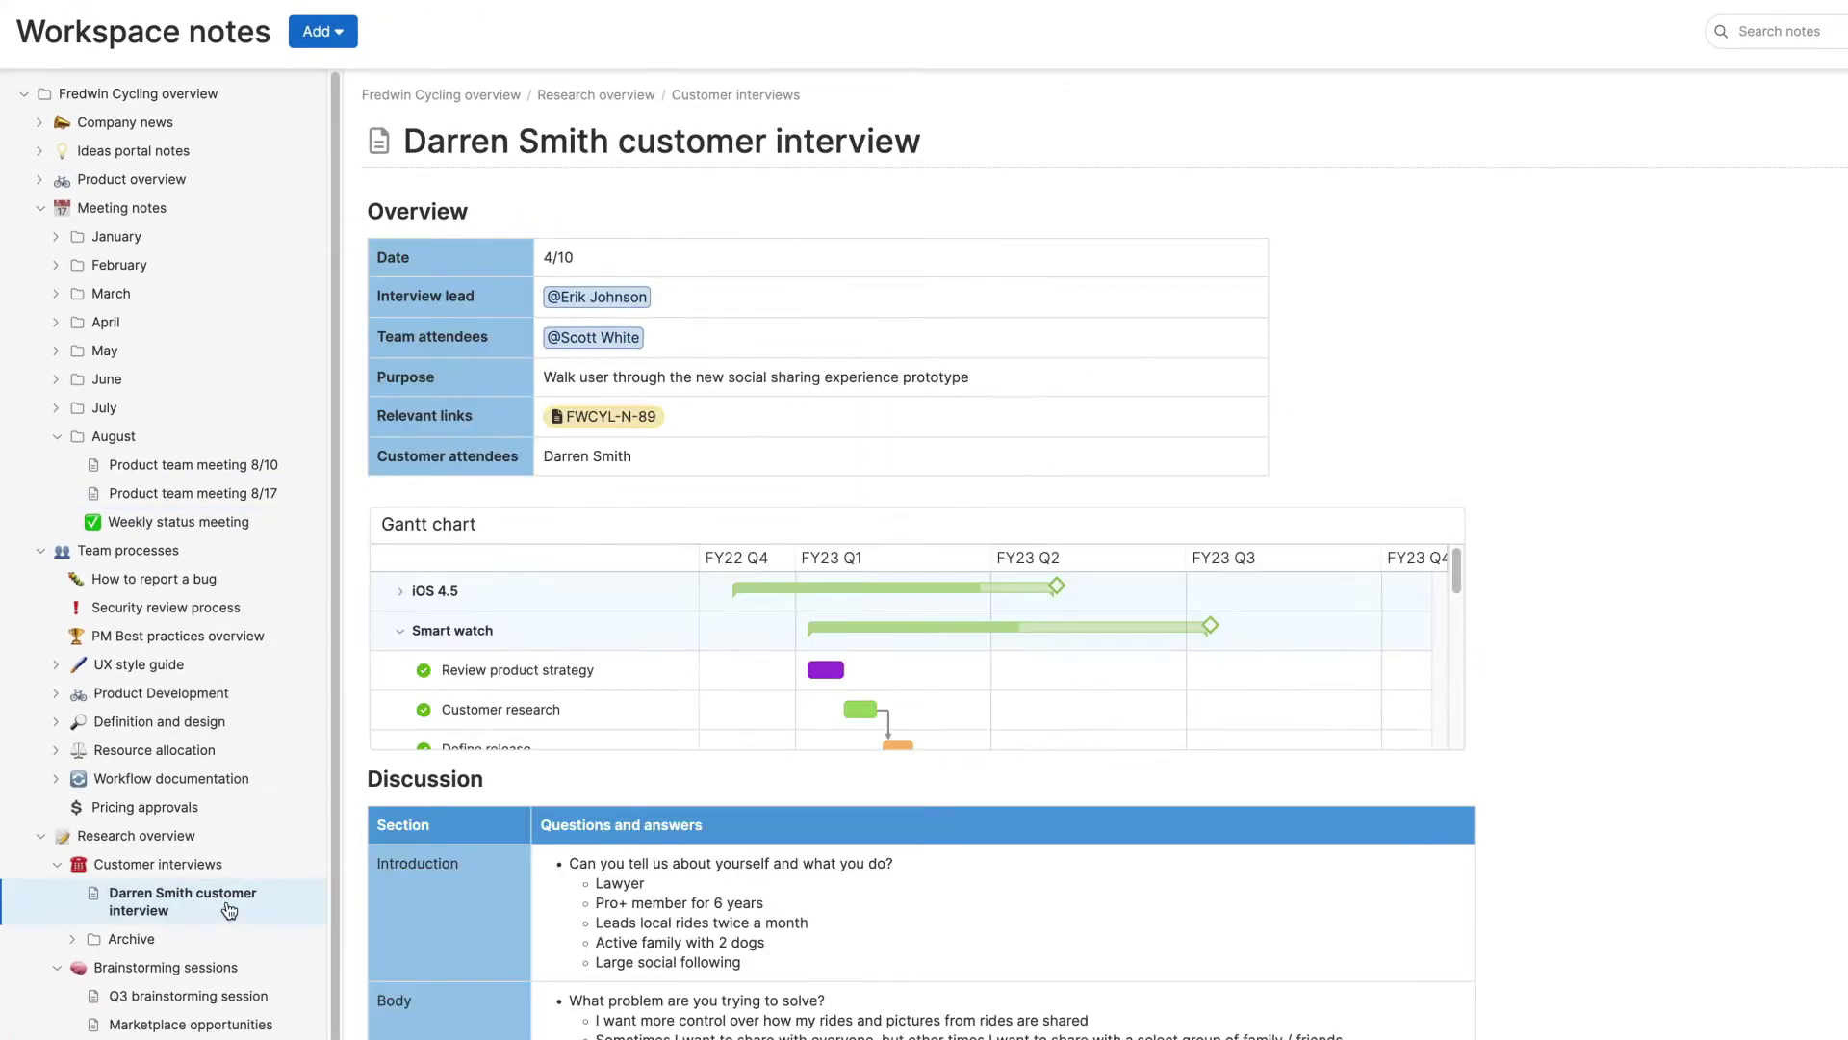
click(276, 641)
click(262, 995)
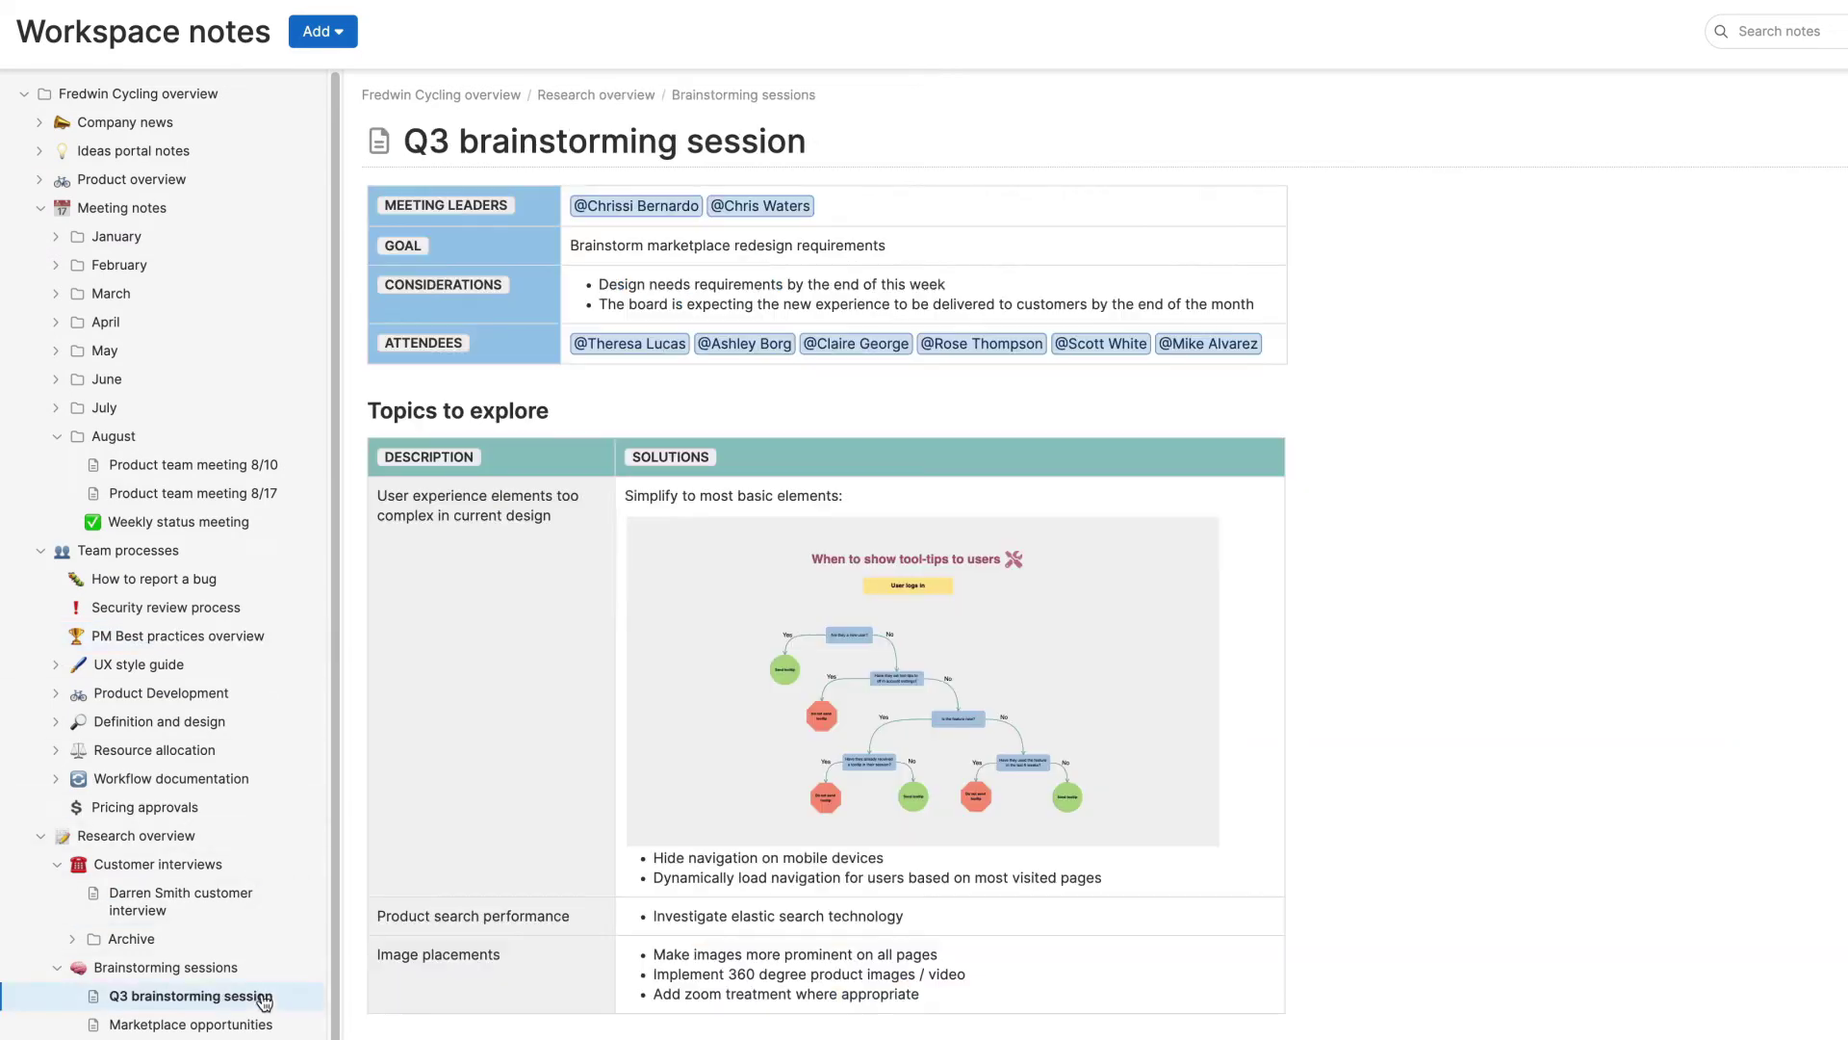
Connect User logs in to 'Are they a new user?' with a teal arrow
mouse_move(953, 684)
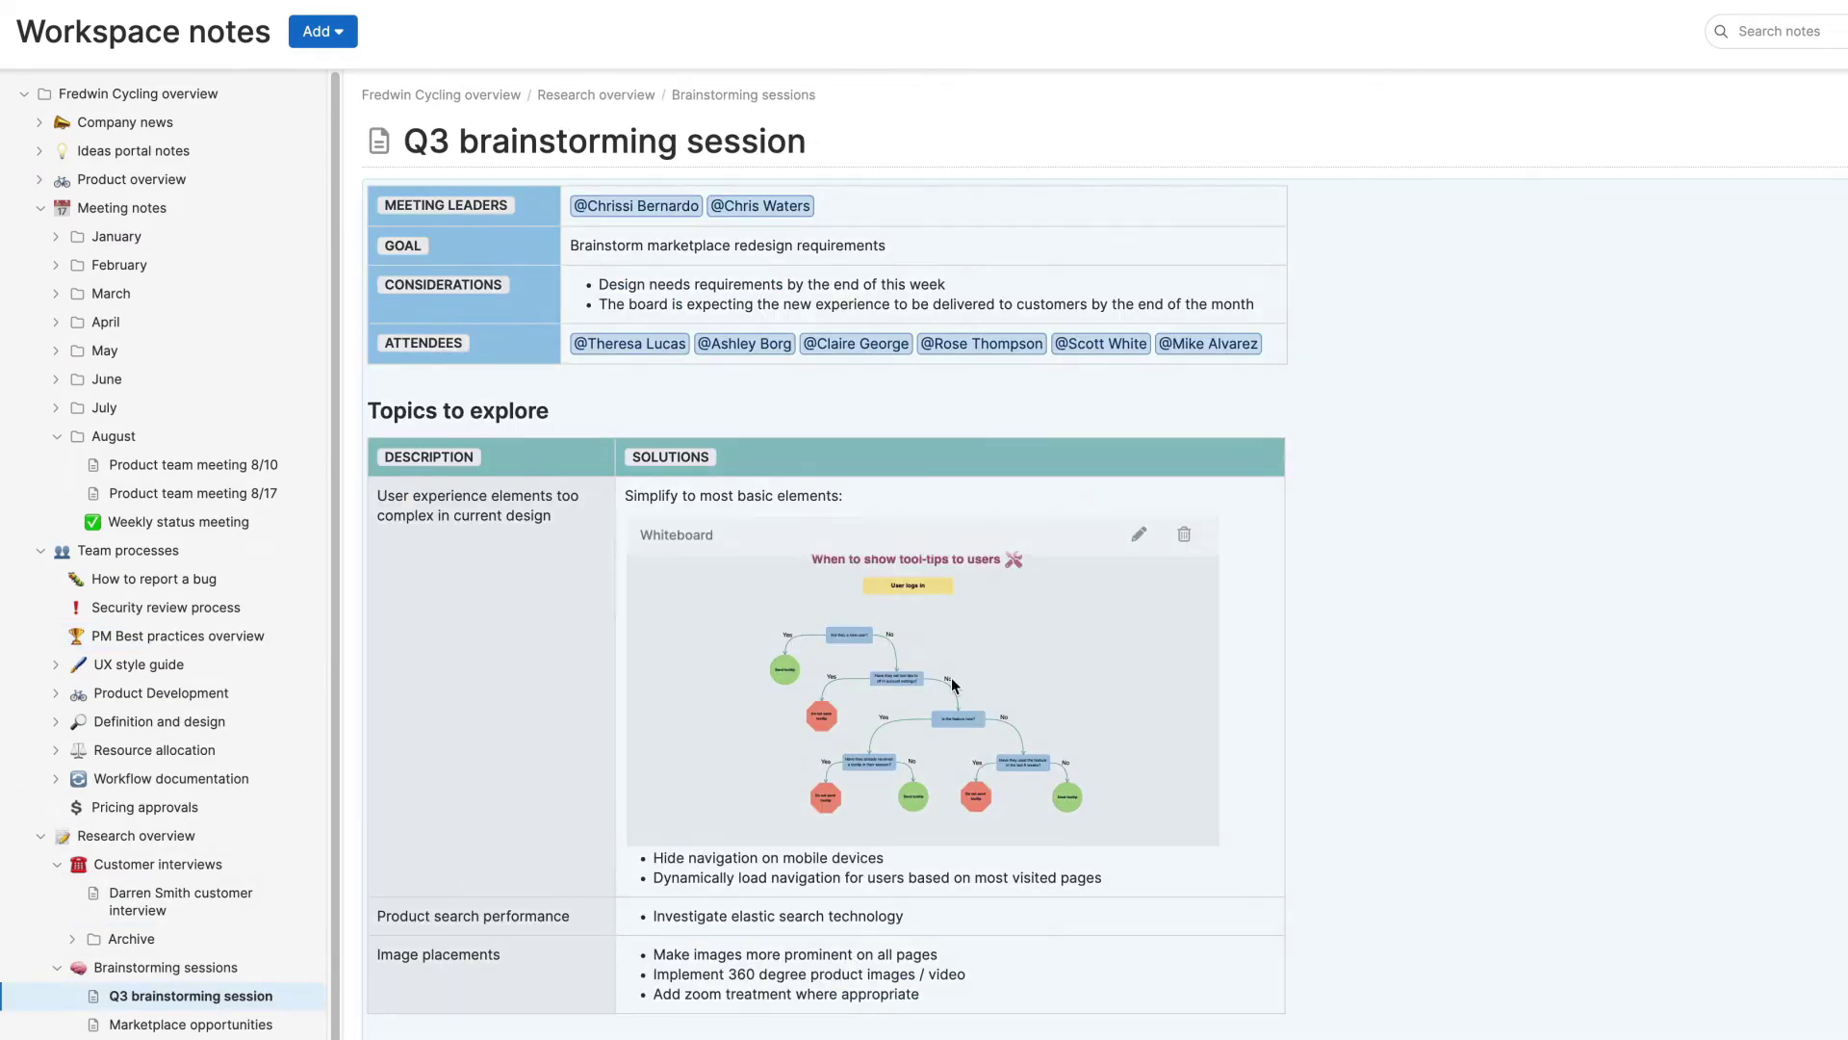
click(1134, 537)
click(1089, 166)
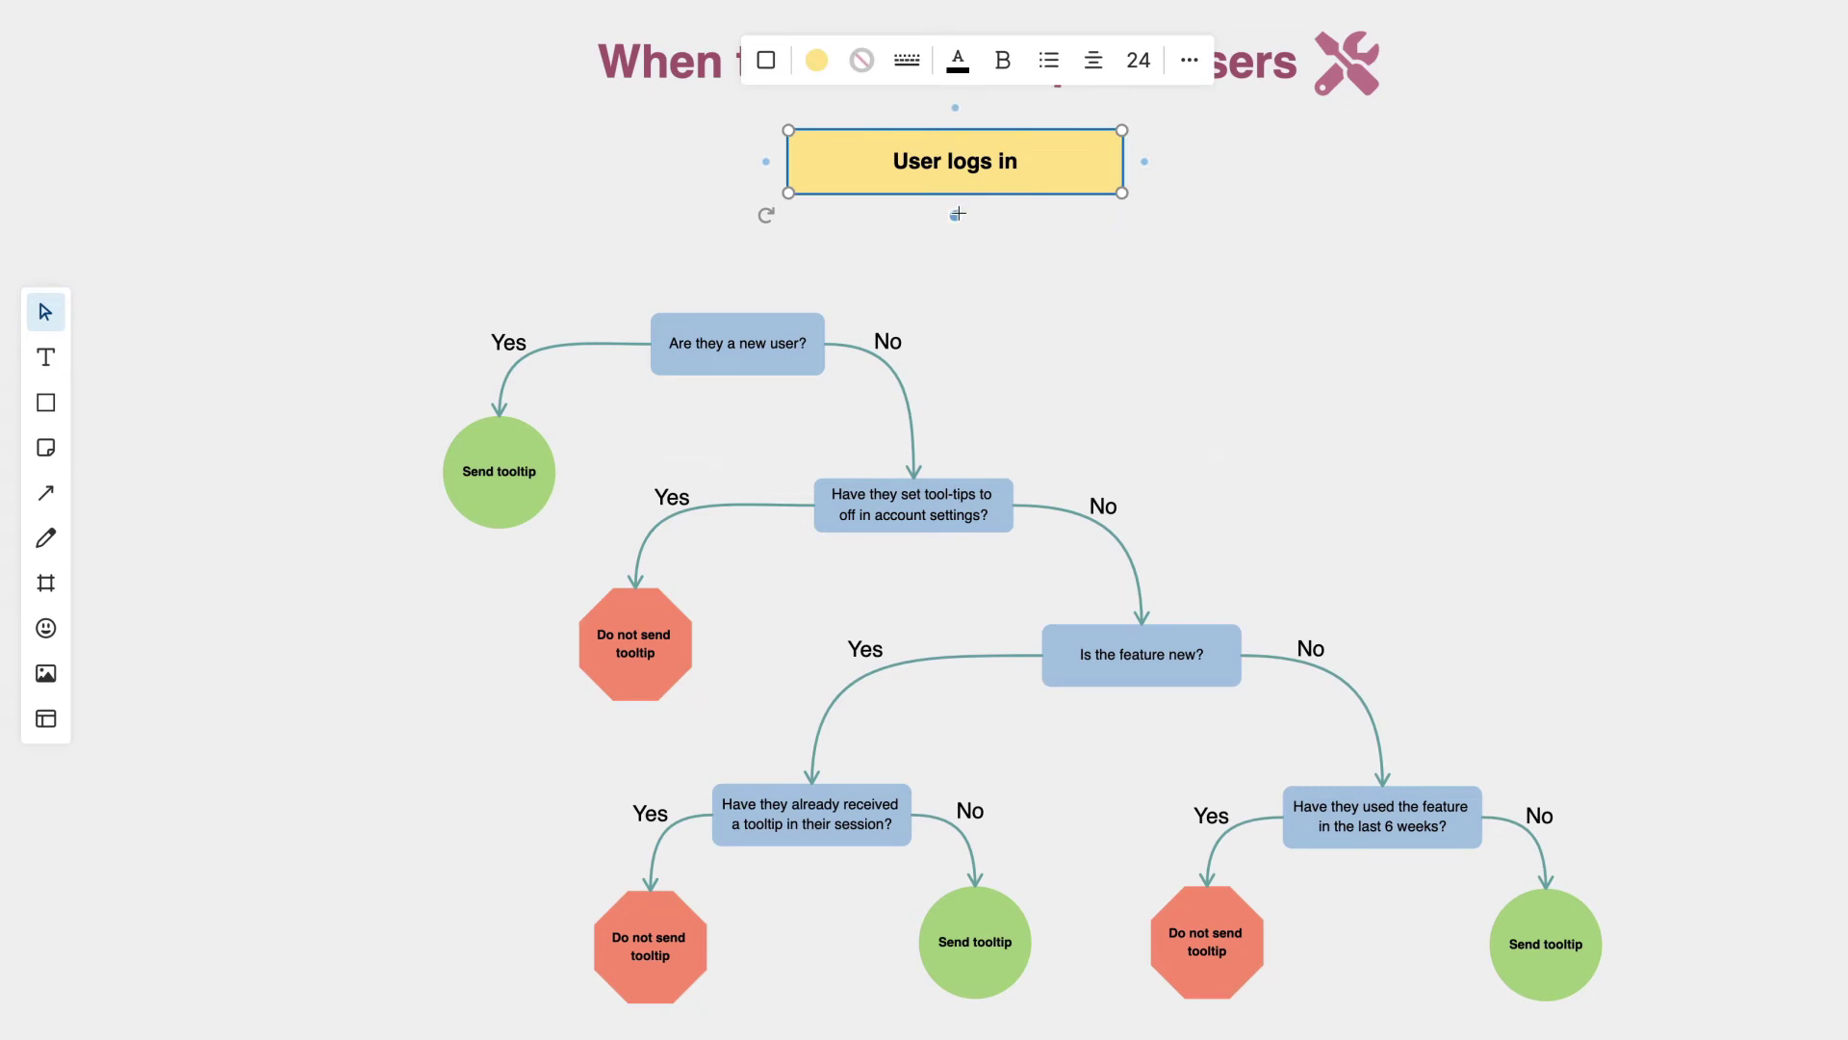
drag(958, 213, 722, 318)
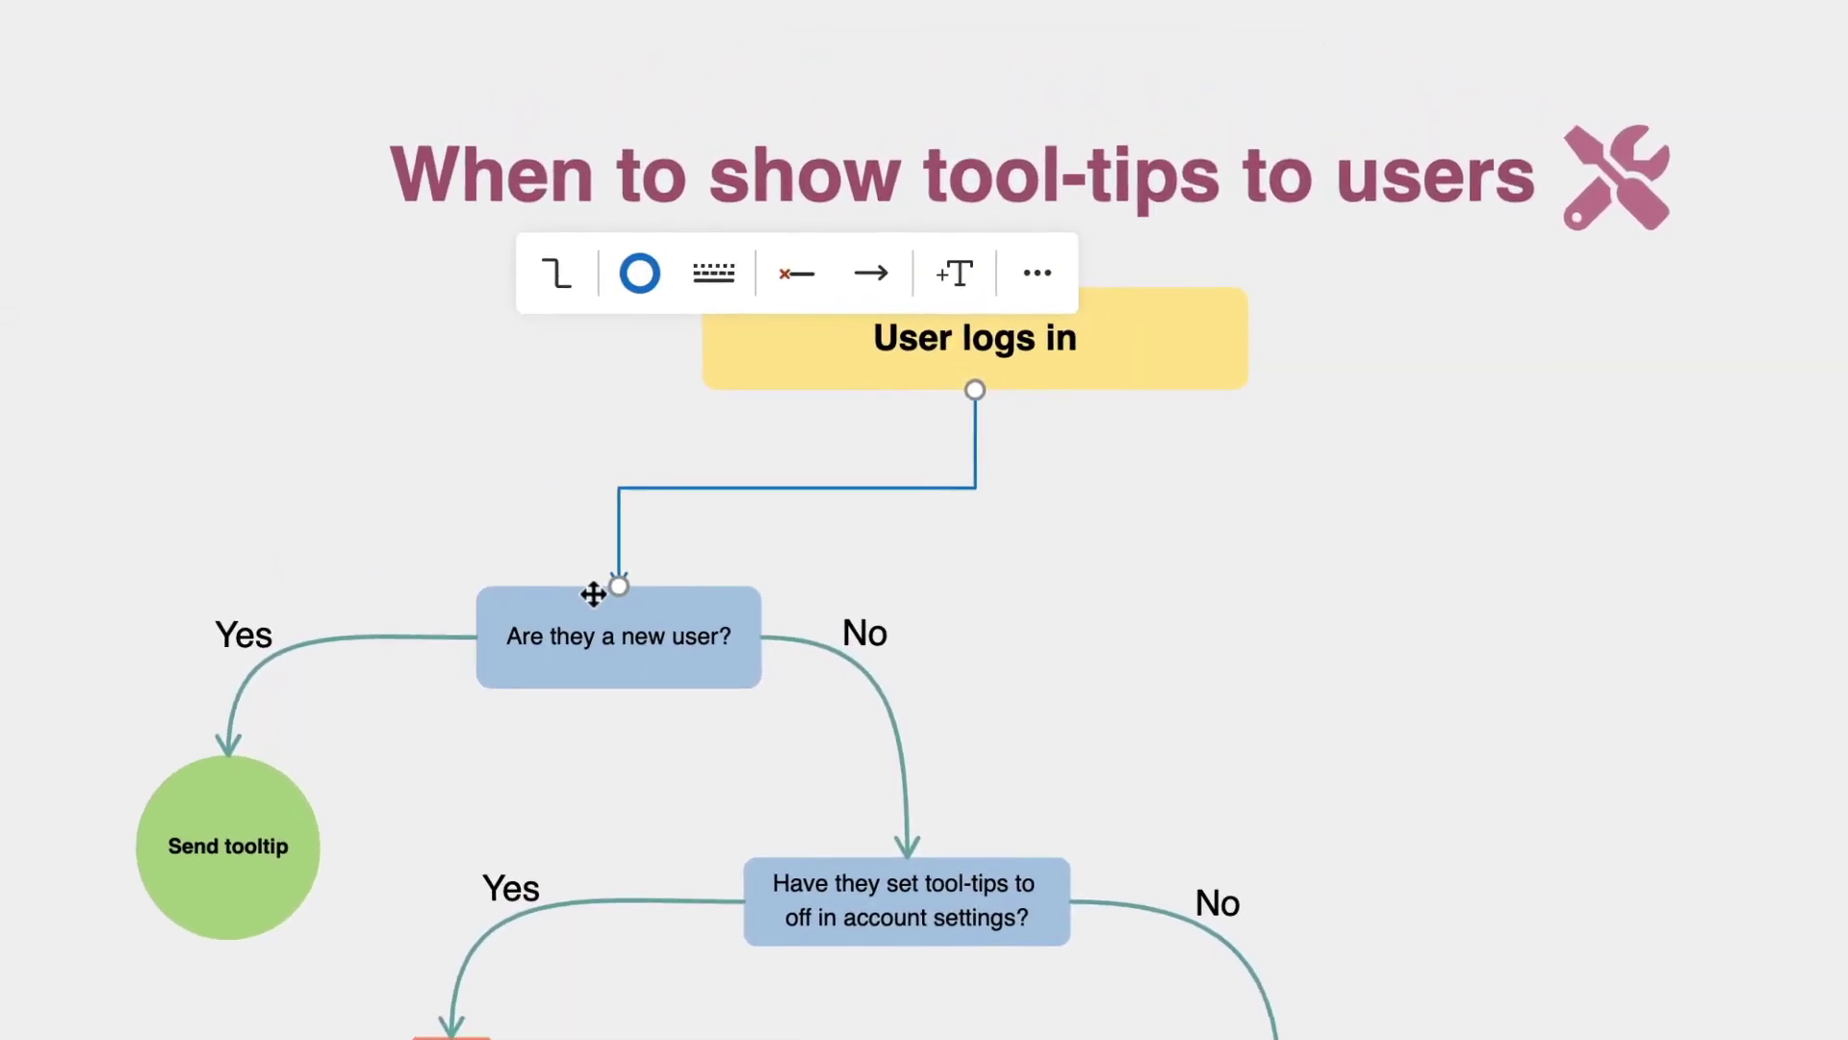
click(641, 277)
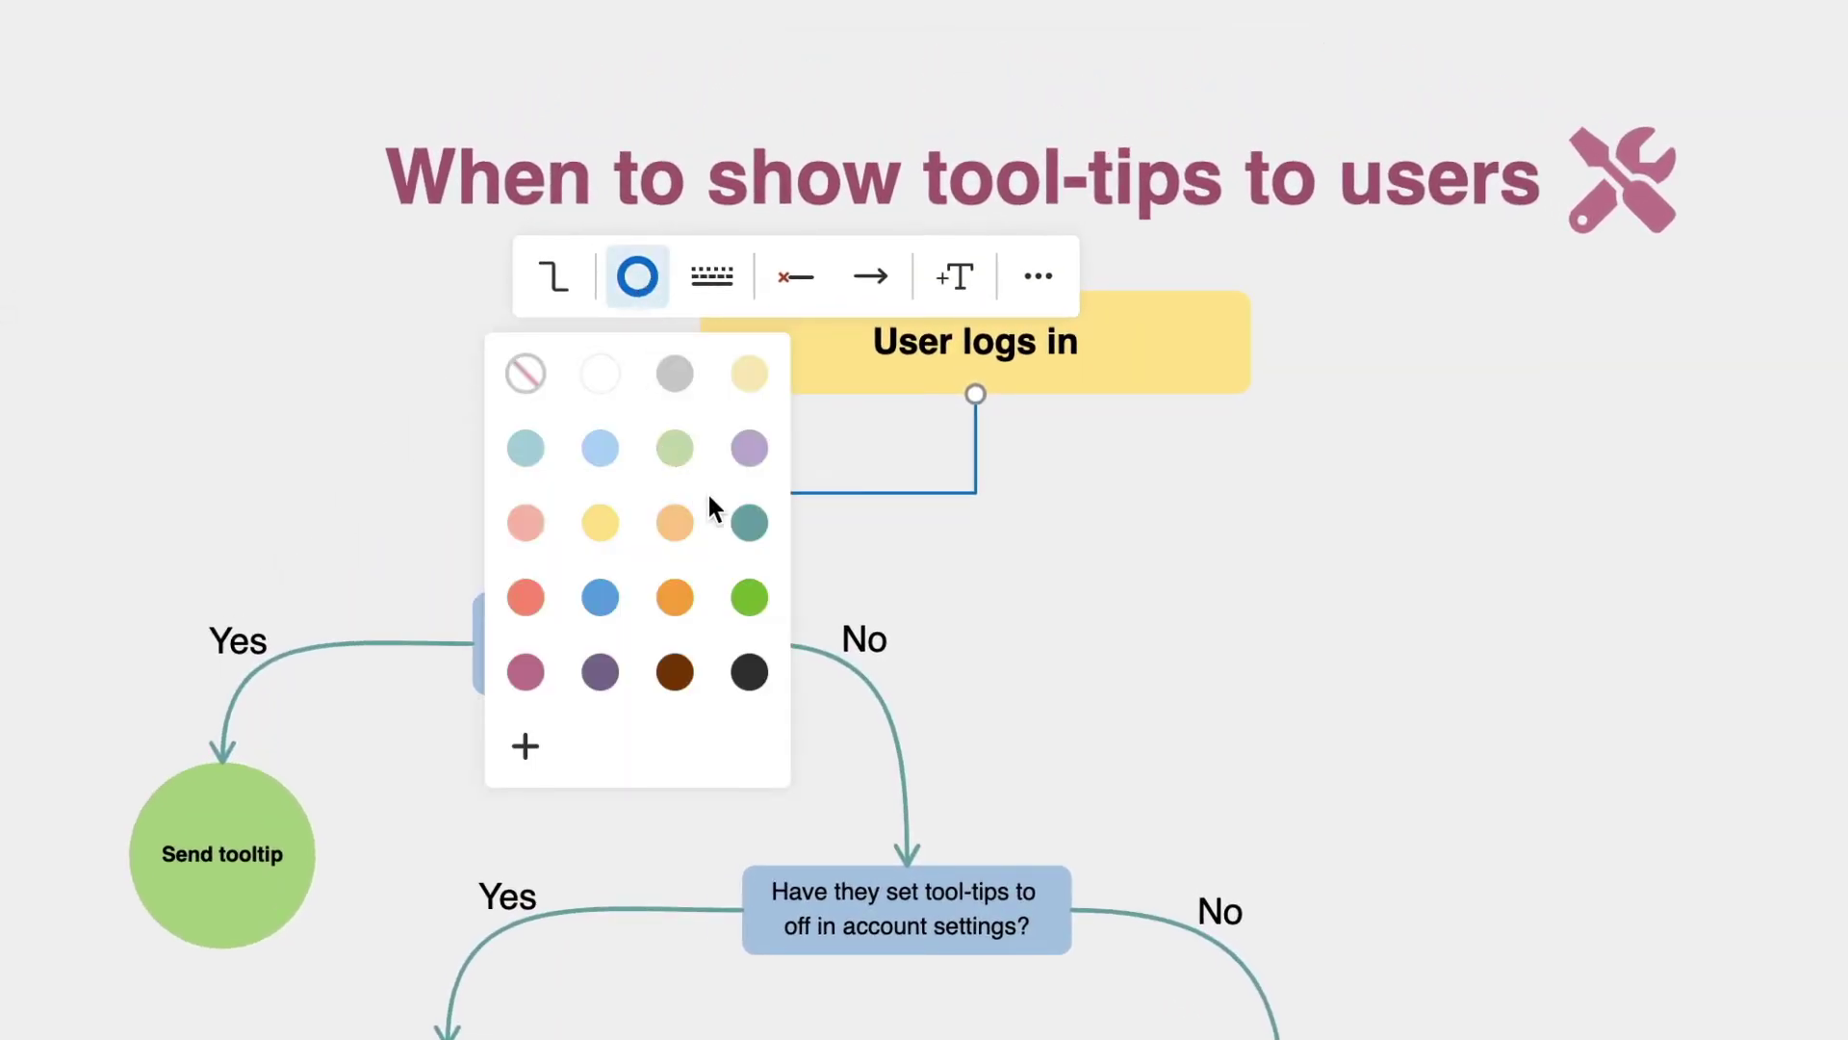
click(749, 521)
click(713, 281)
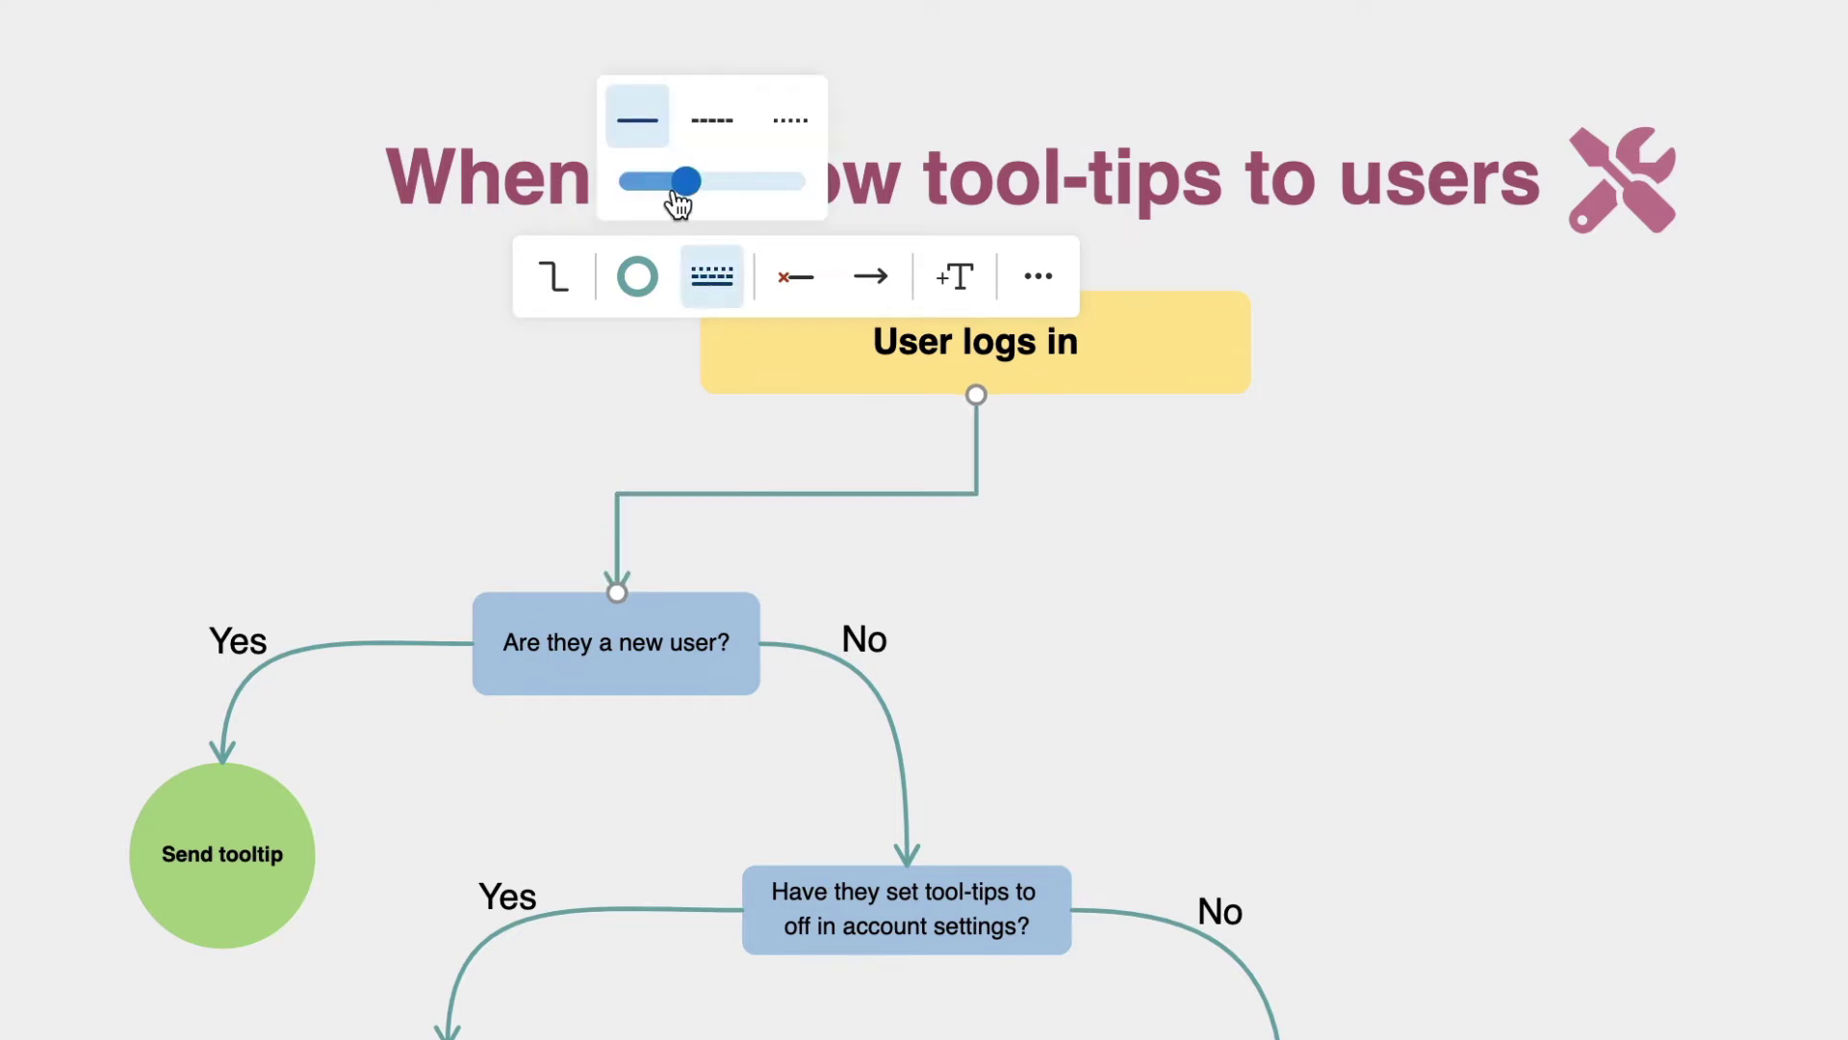
click(506, 419)
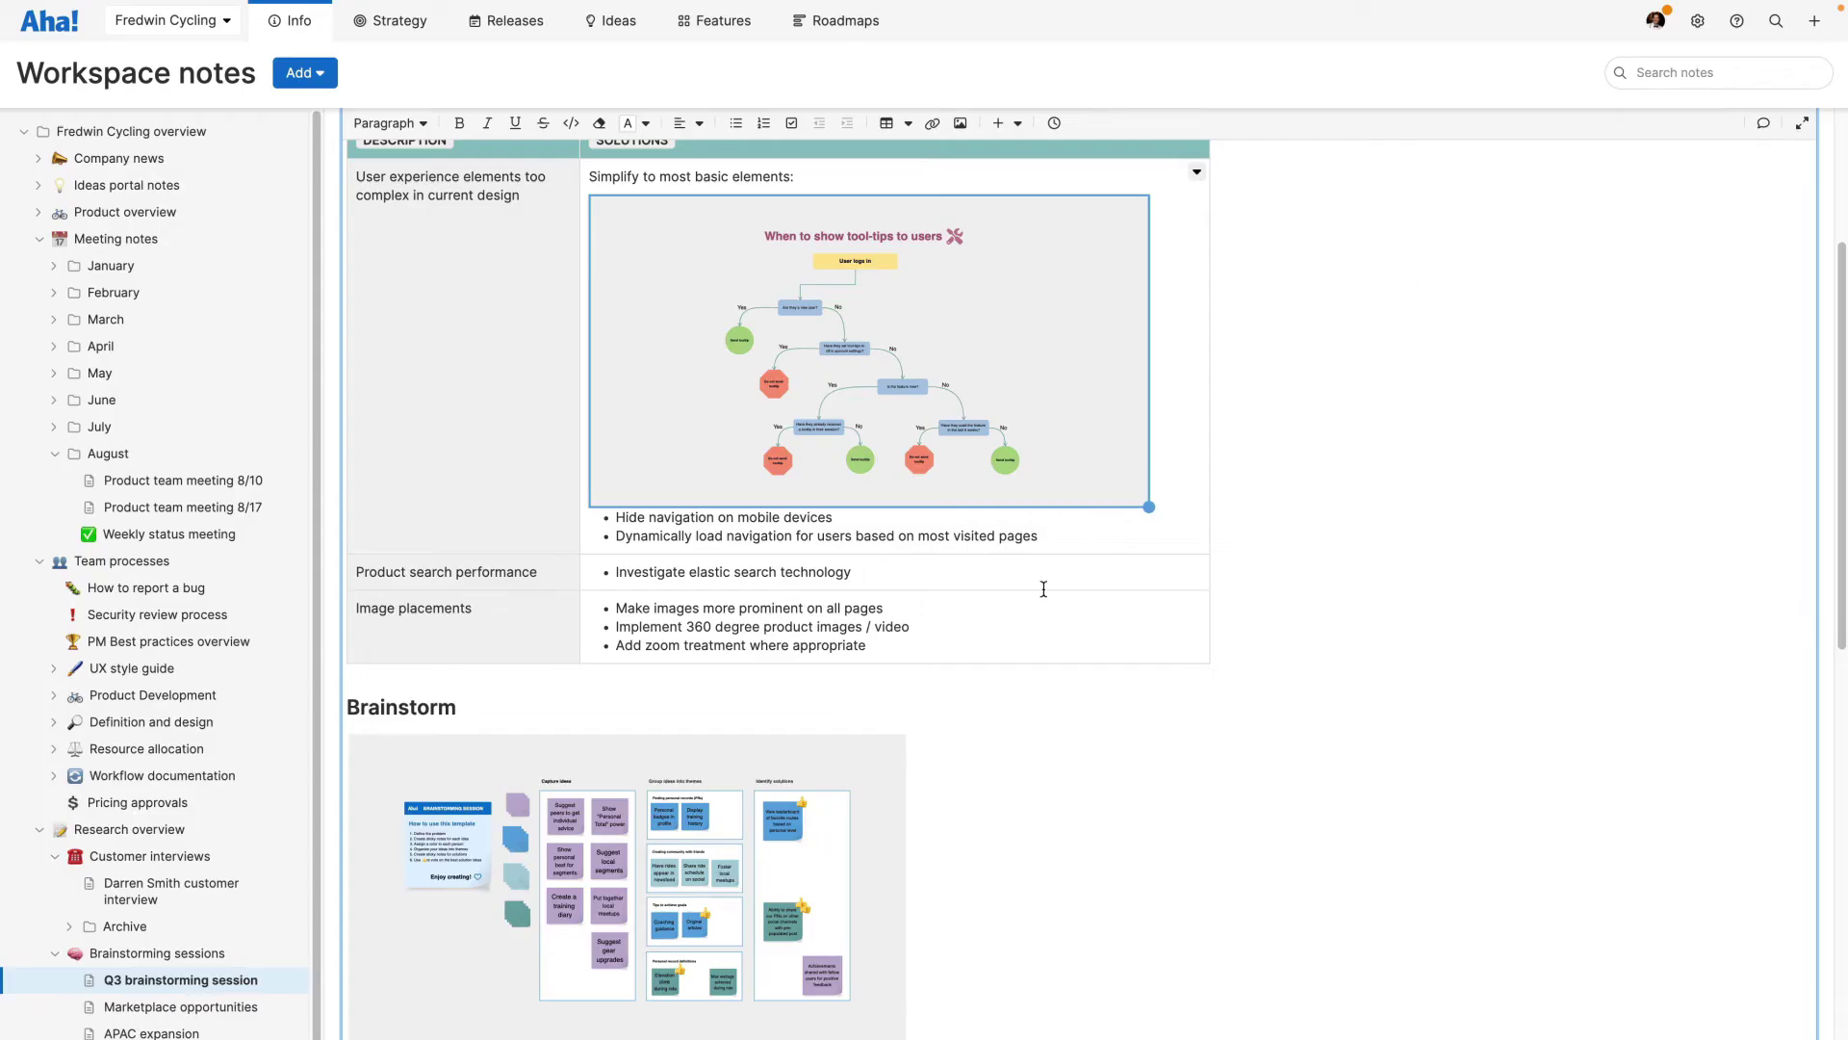
Add a purple sticky reading 'Remind users of their personal goals' under Capture ideas
click(849, 752)
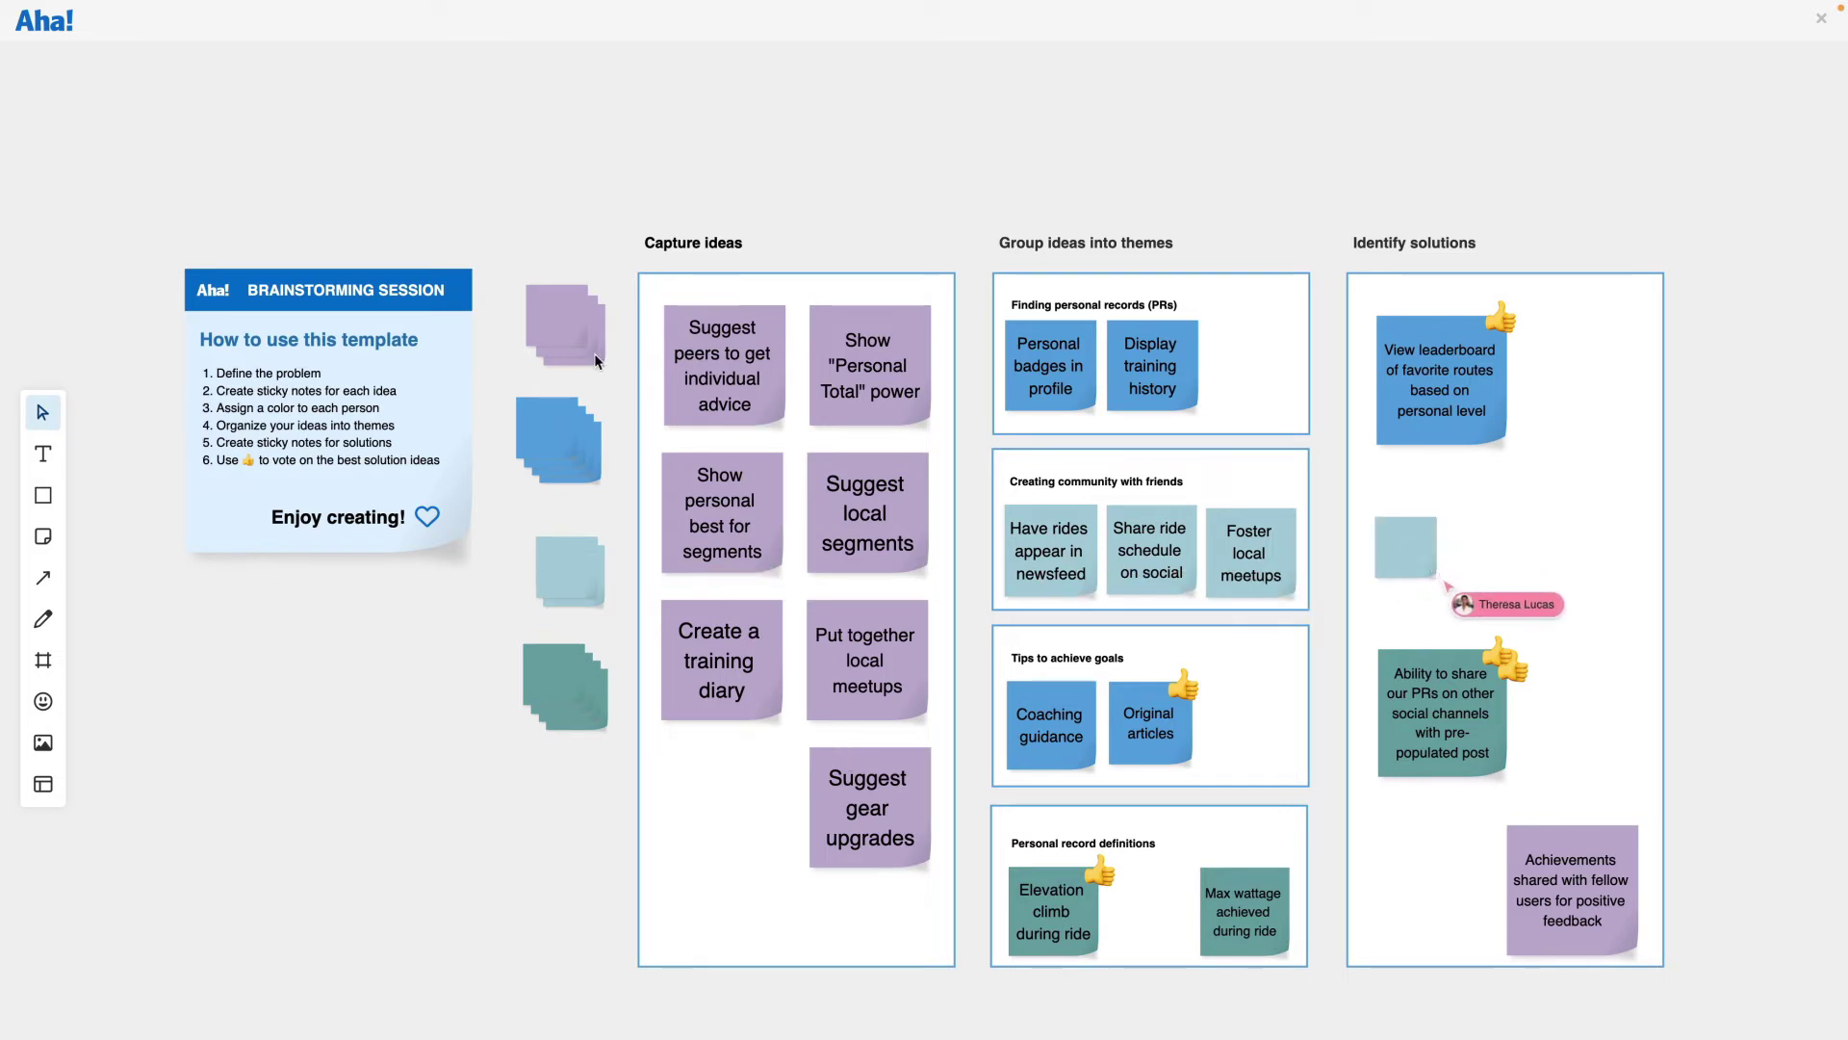
drag(578, 347, 768, 883)
double_click(747, 834)
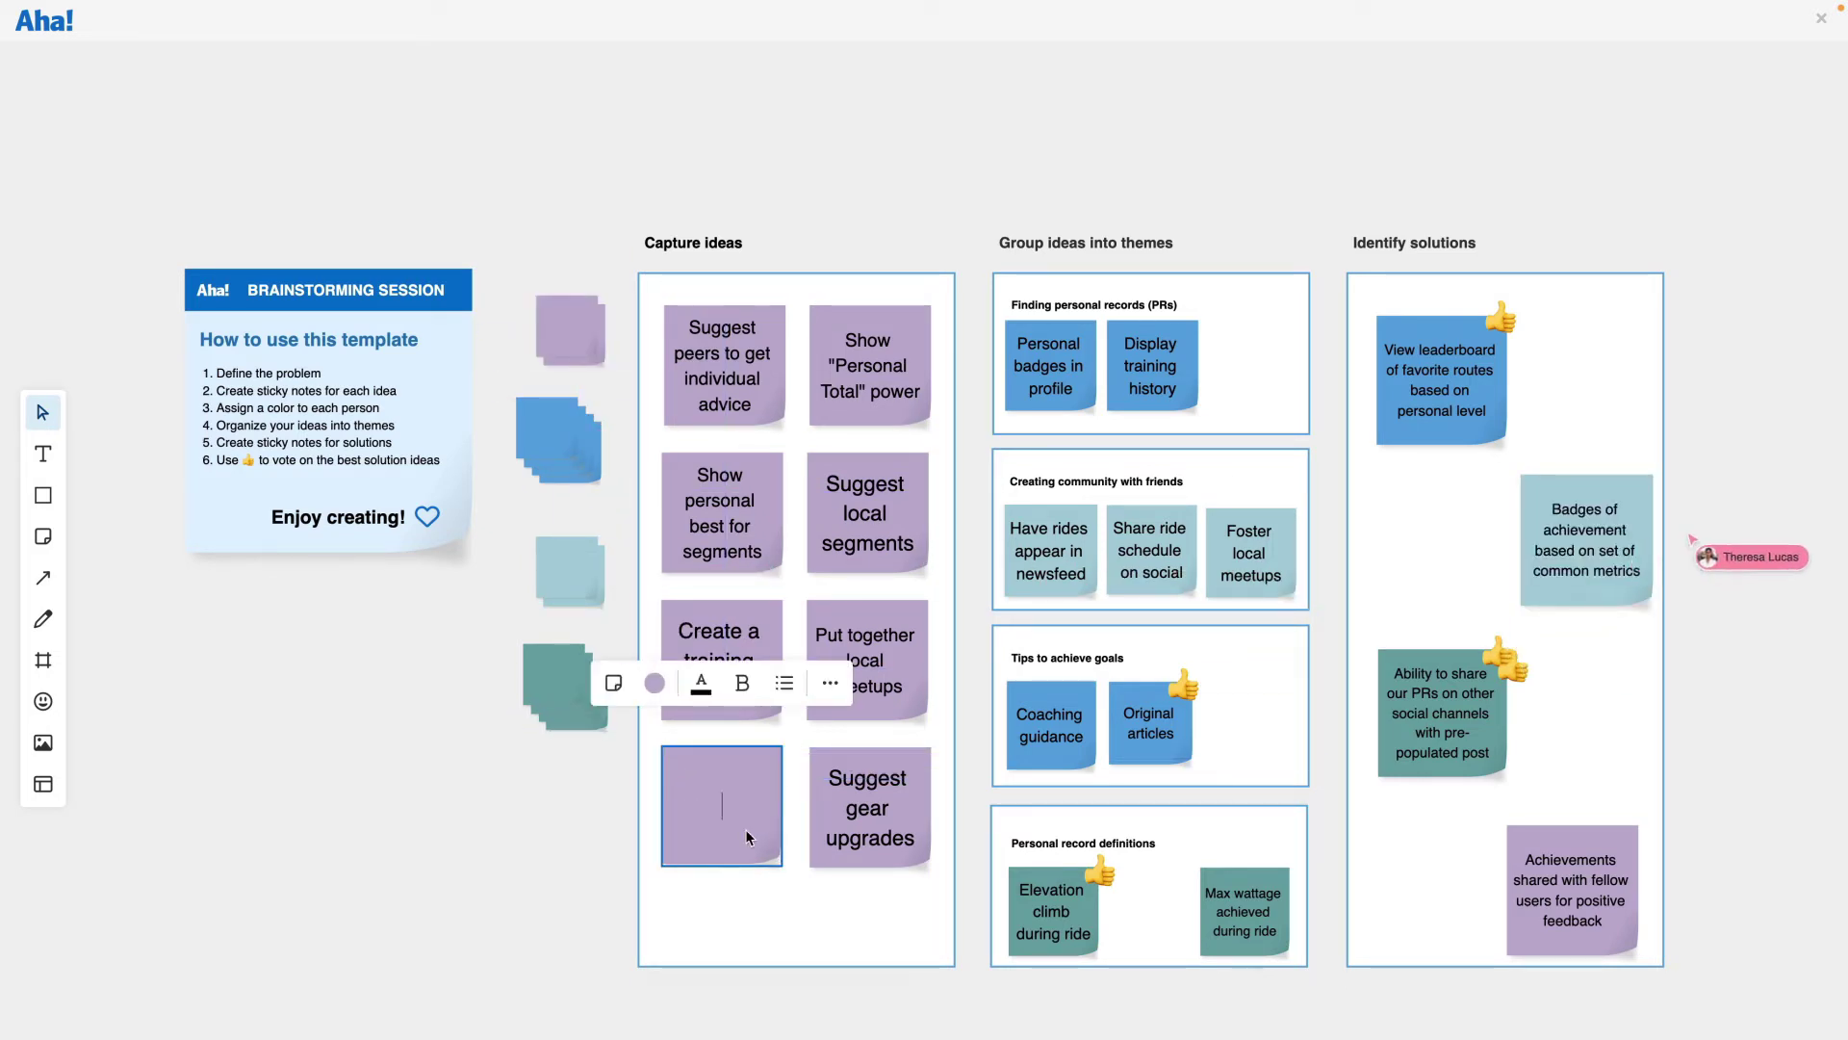
click(608, 841)
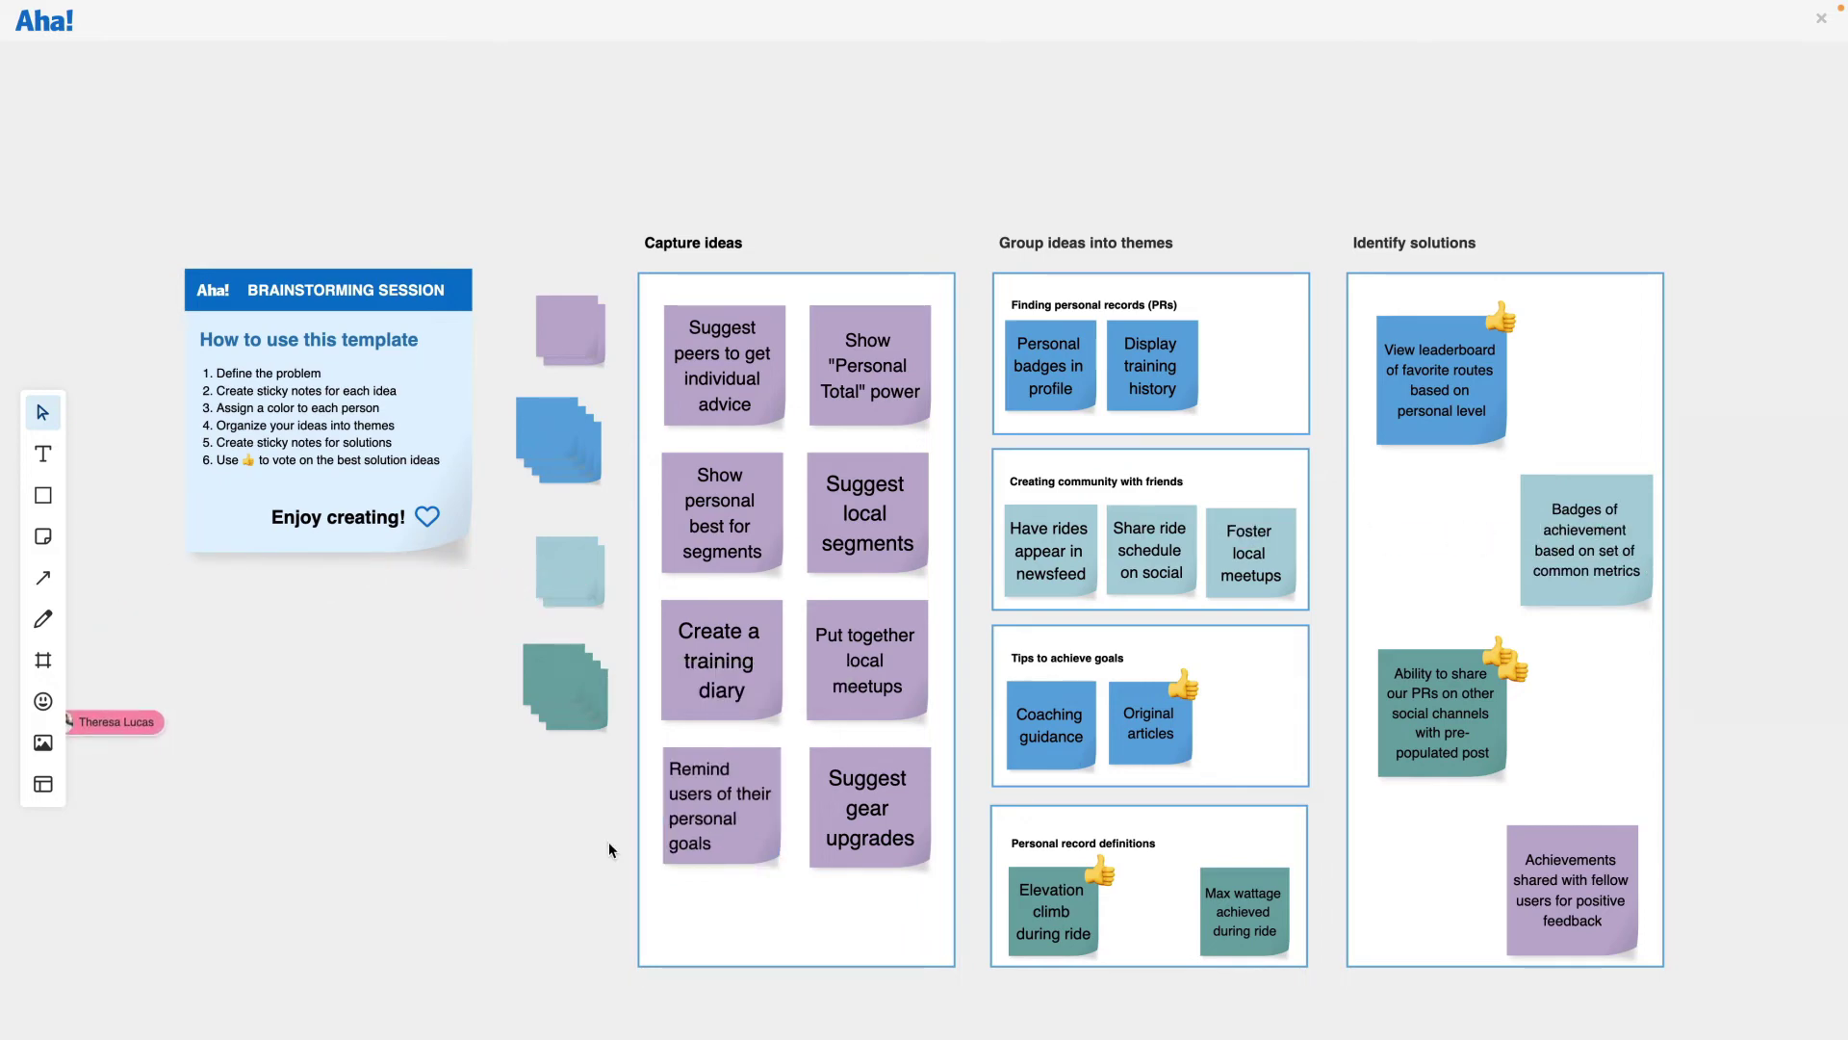
click(767, 815)
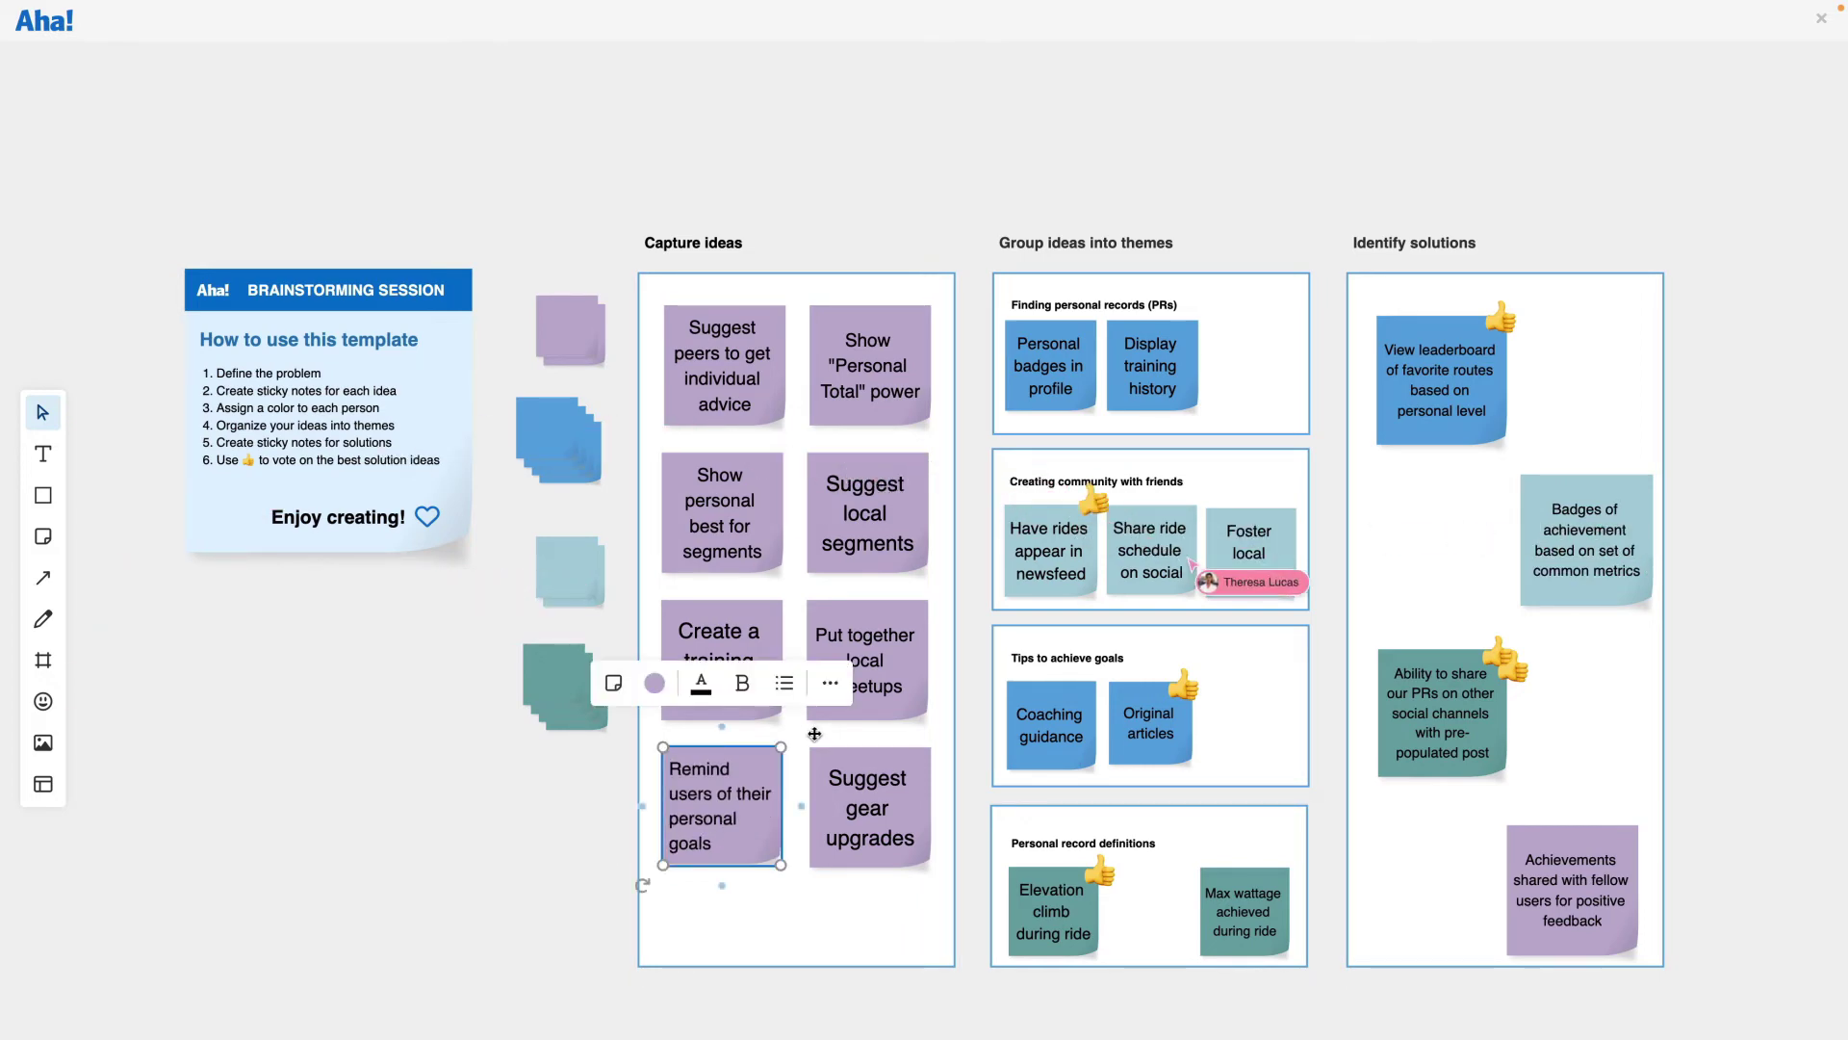
click(829, 683)
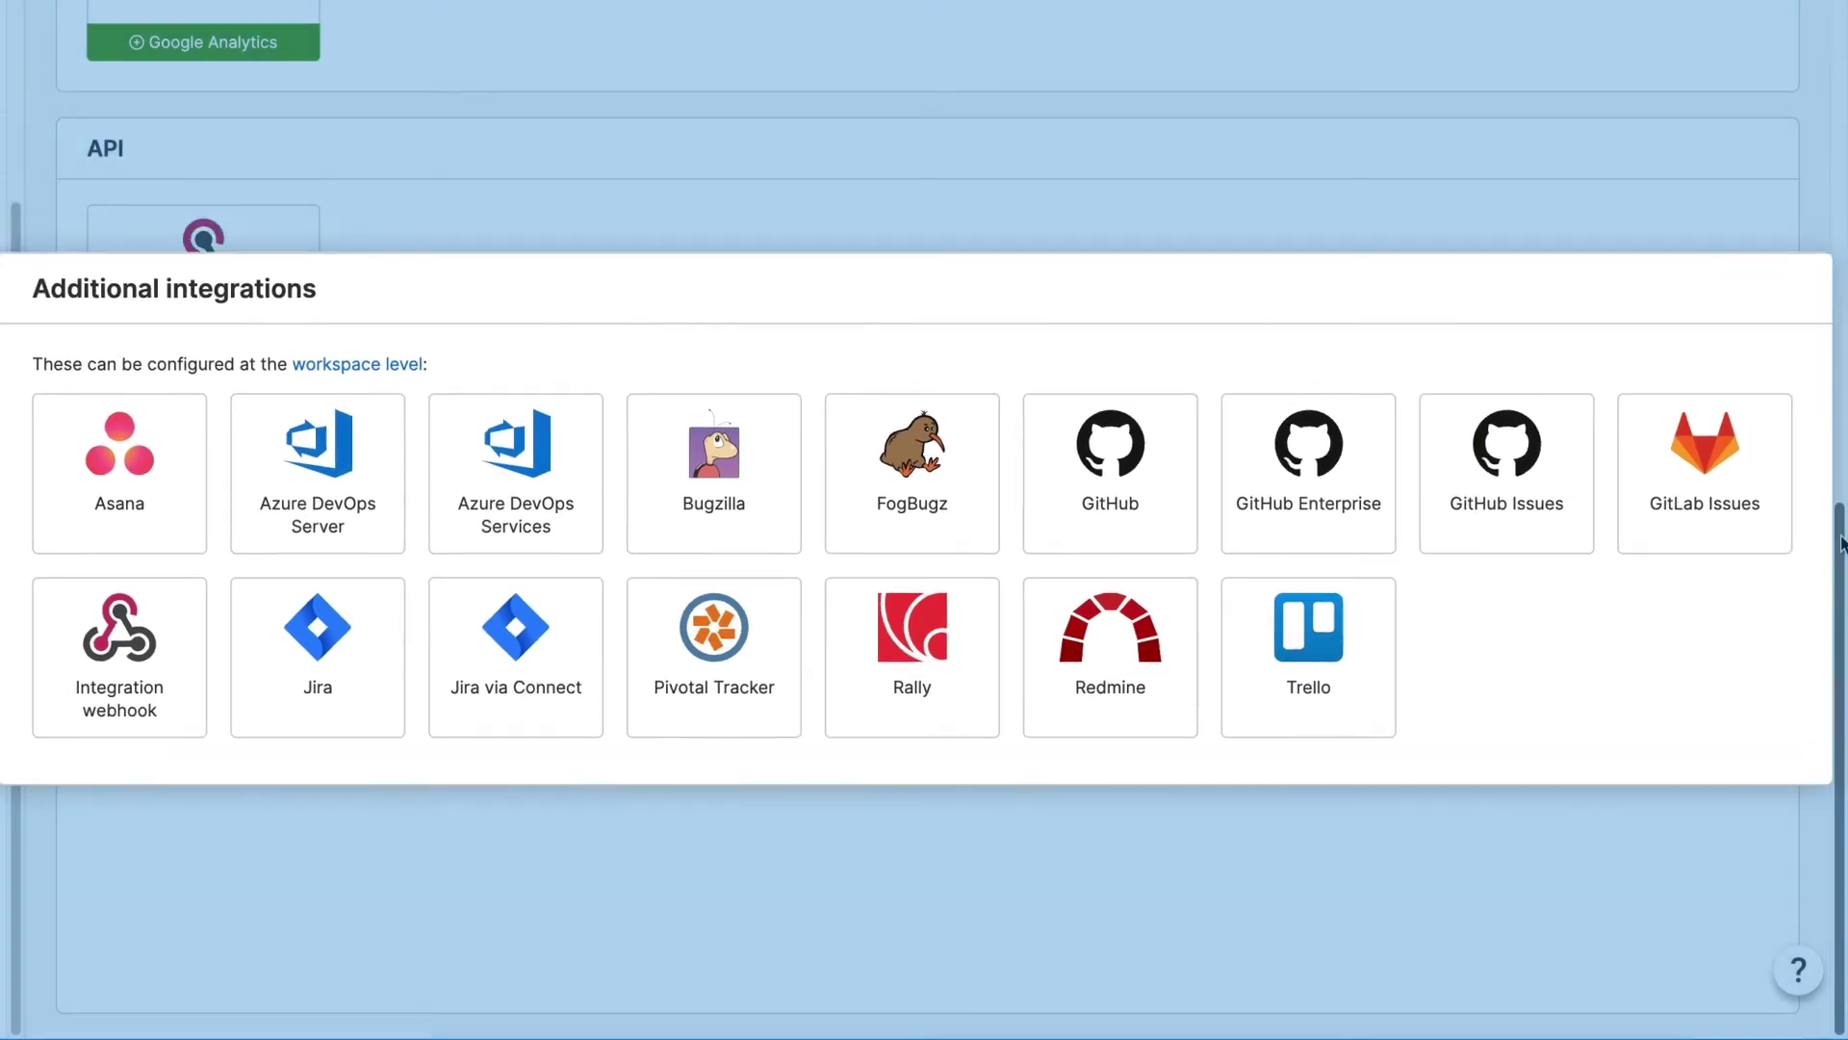
Scroll to the top of the Integrate Aha! with other products page
scroll(924, 520, up, 15)
scroll(924, 519, up, 4)
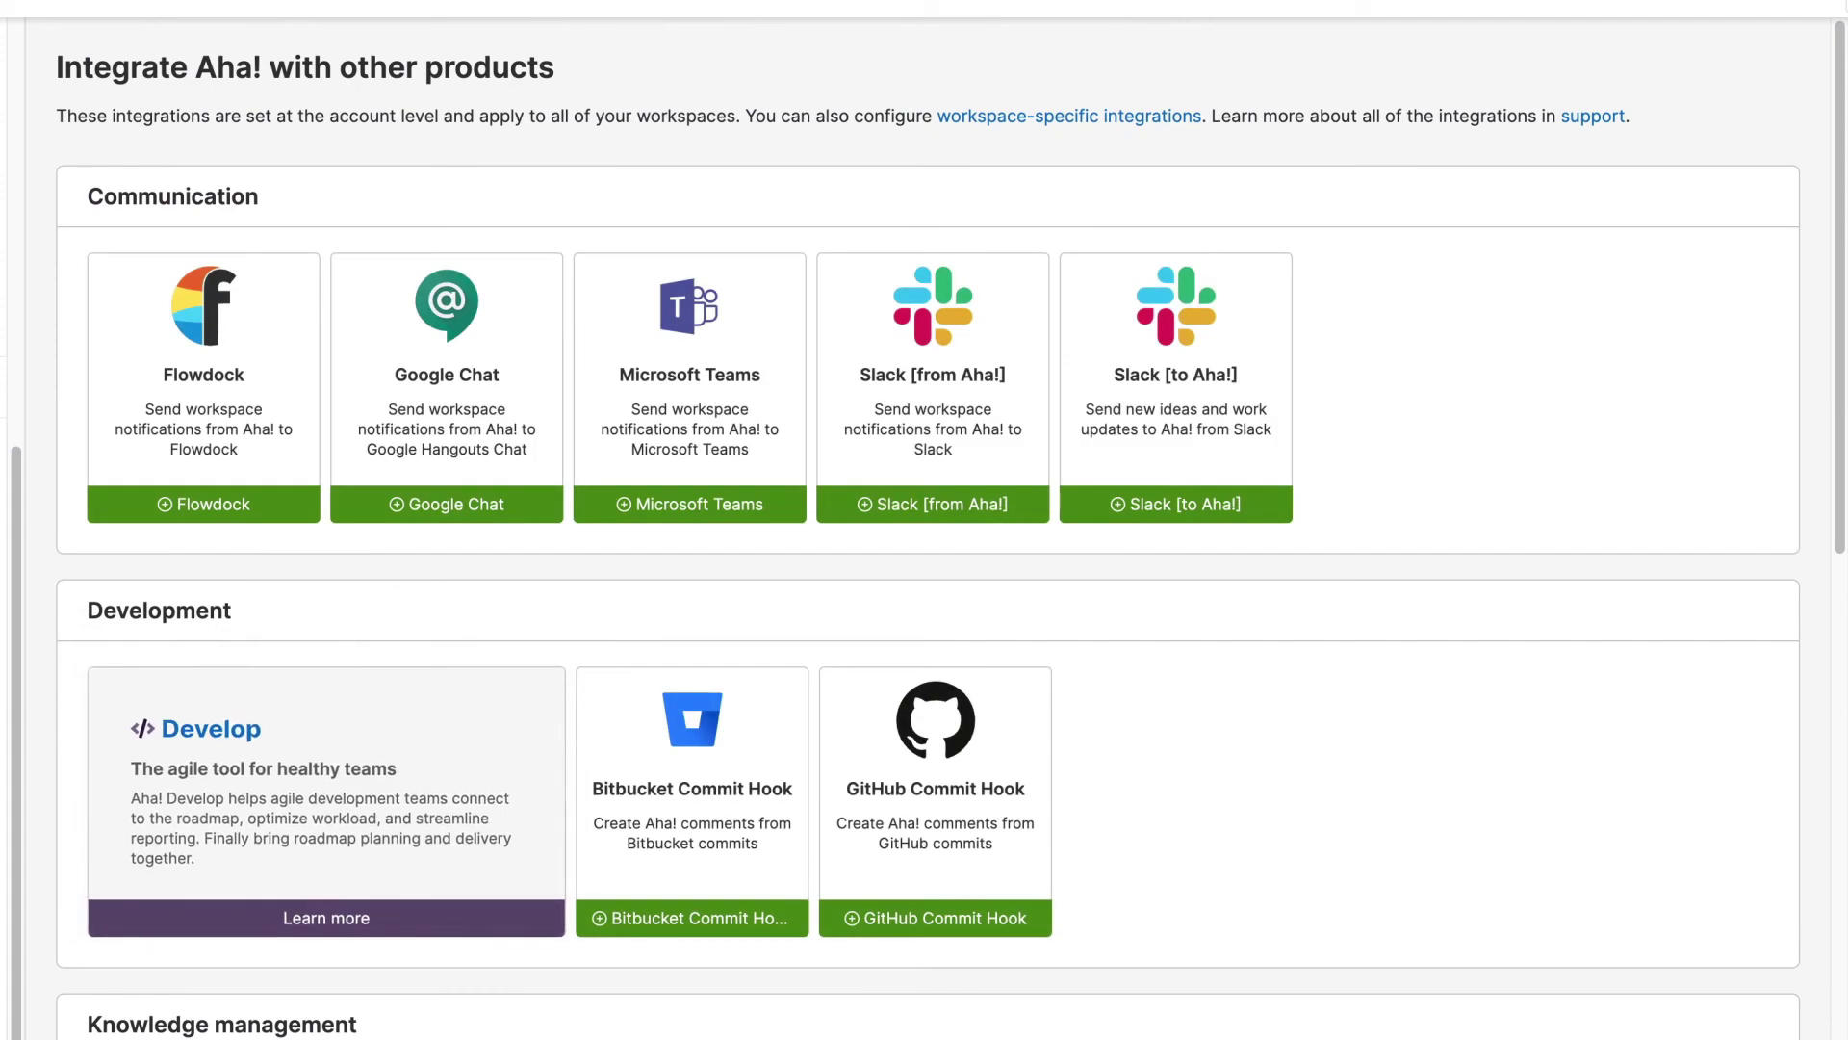
Choose Get help from an expert from the help menu to open the Email support form
click(1737, 22)
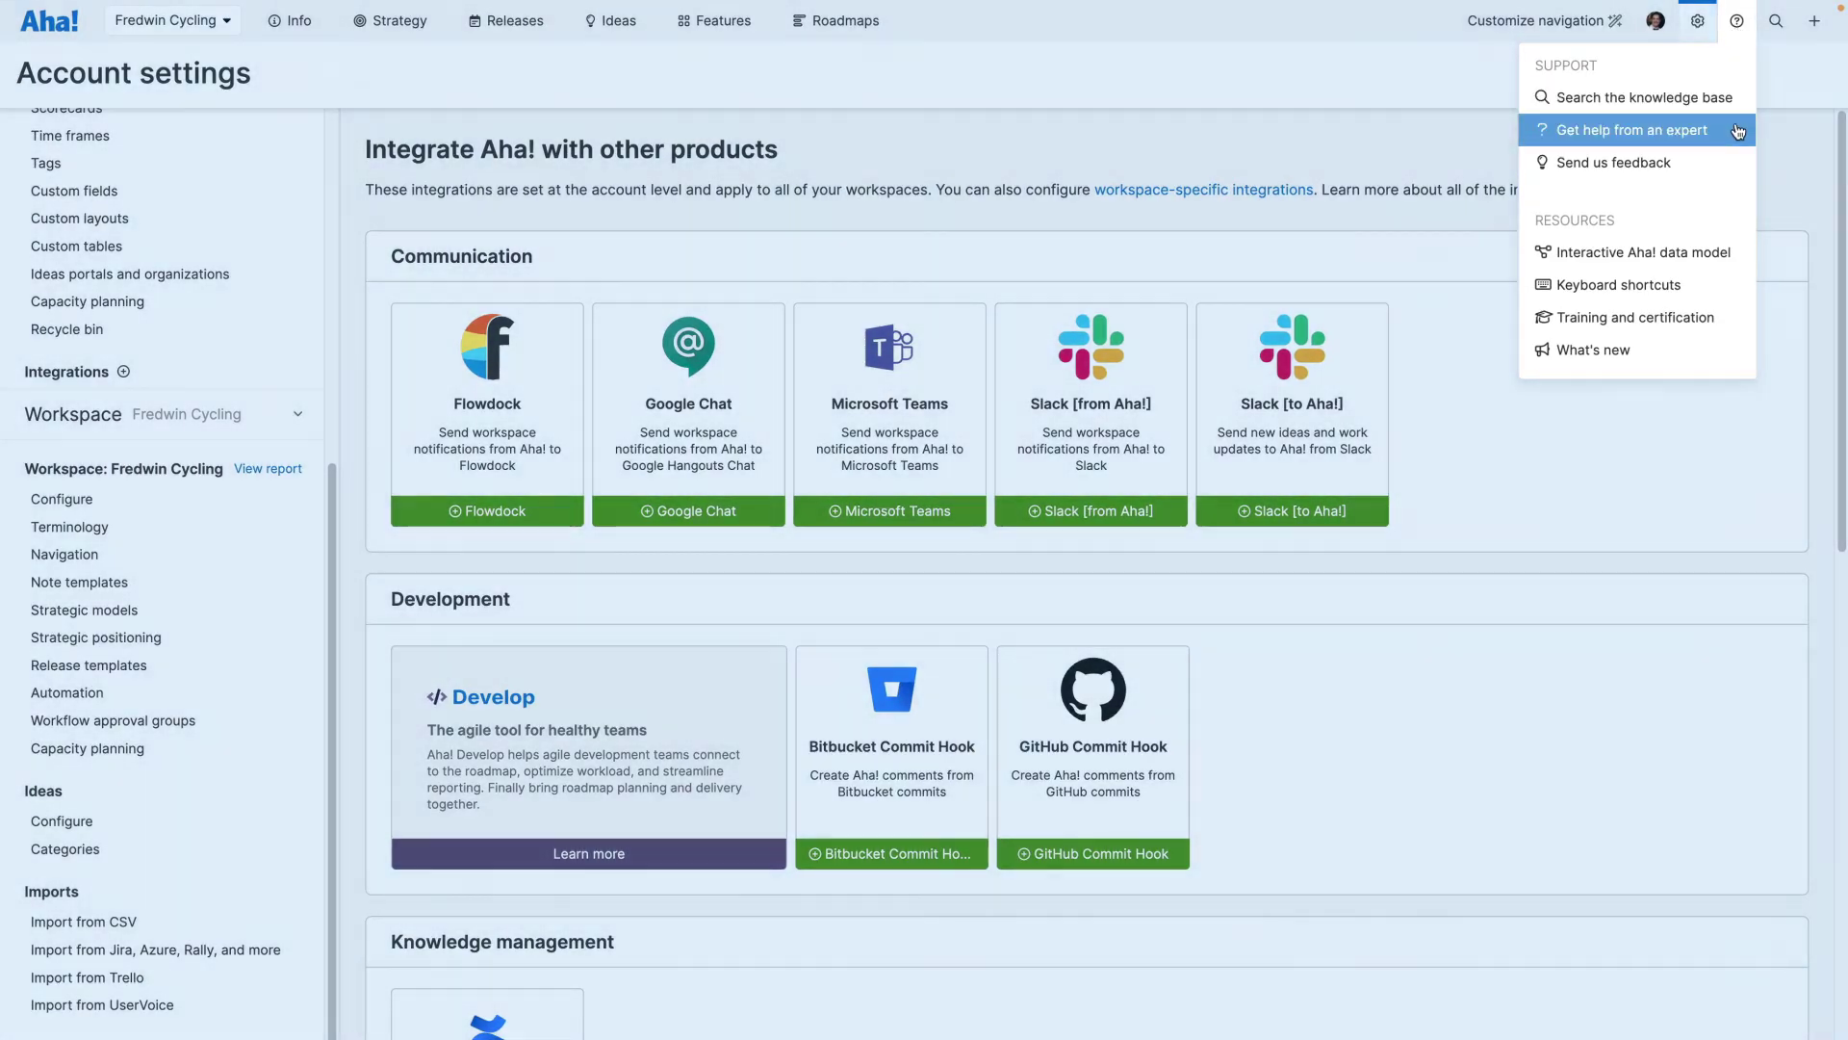
click(1738, 132)
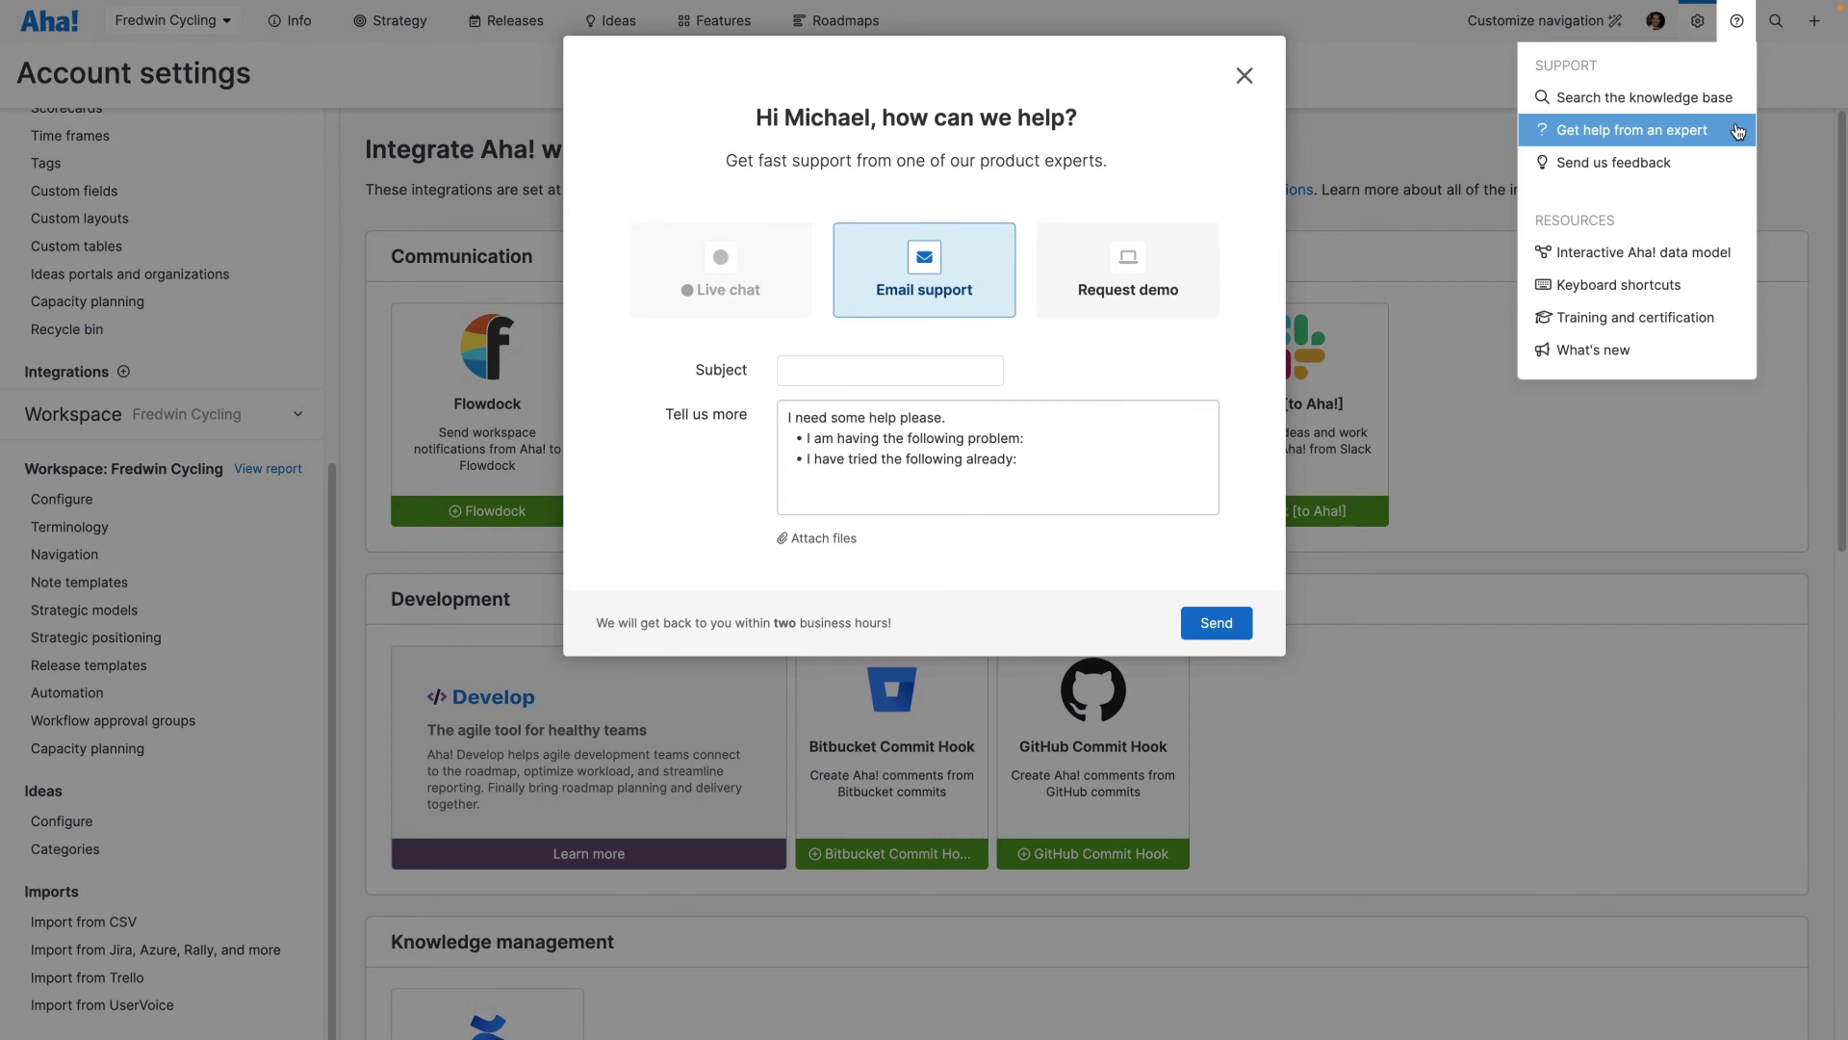